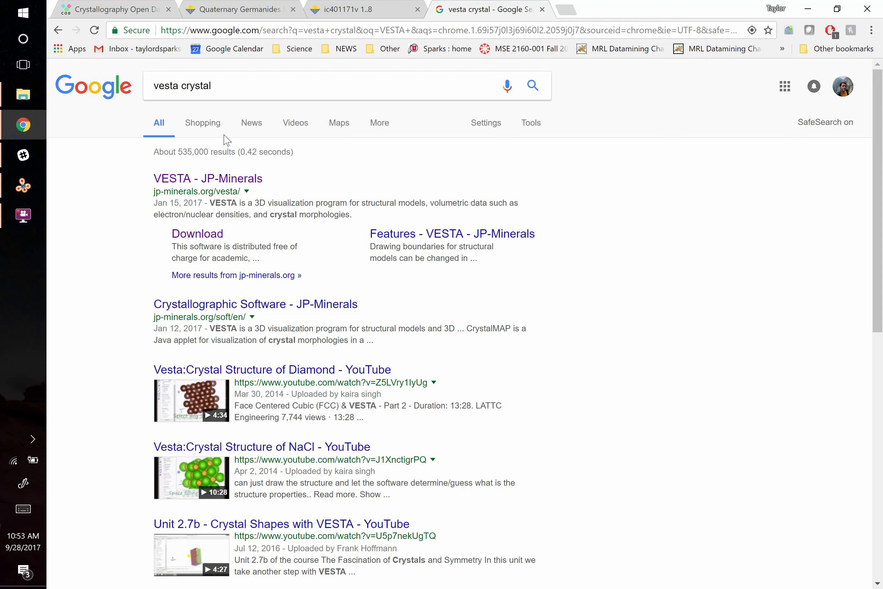
# - Scroll through the VESTA page on jp-minerals.org to find the sidebar links
pyautogui.click(238, 86)
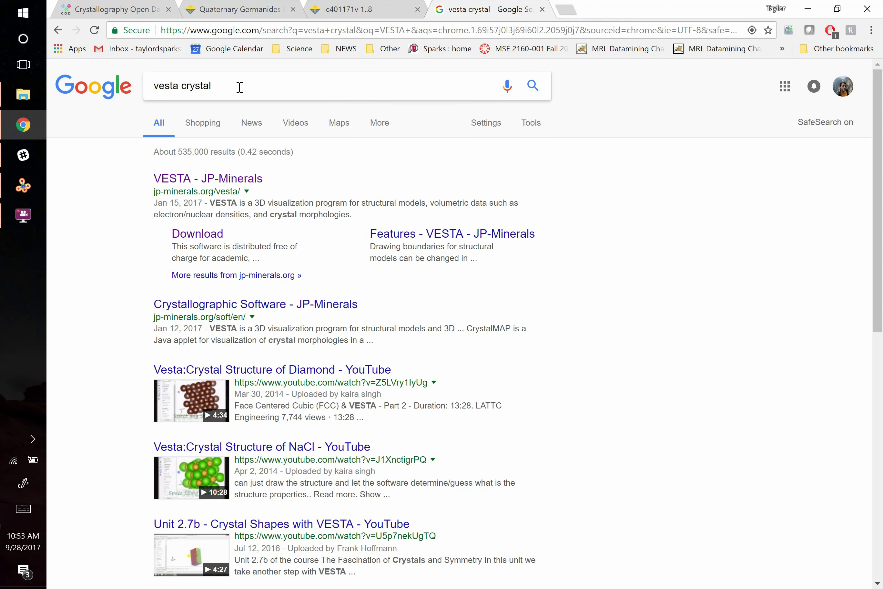
pyautogui.click(124, 164)
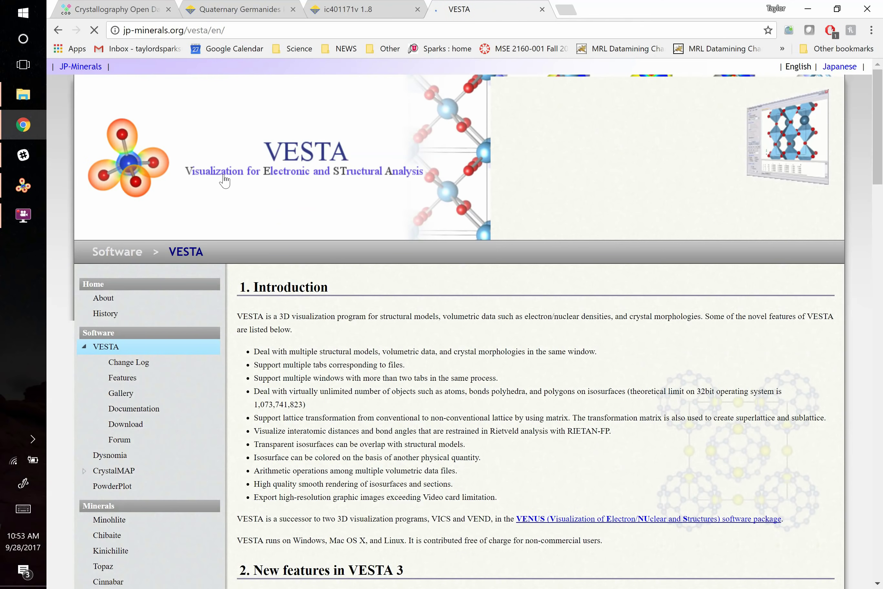
pyautogui.scroll(-3, 289, 282)
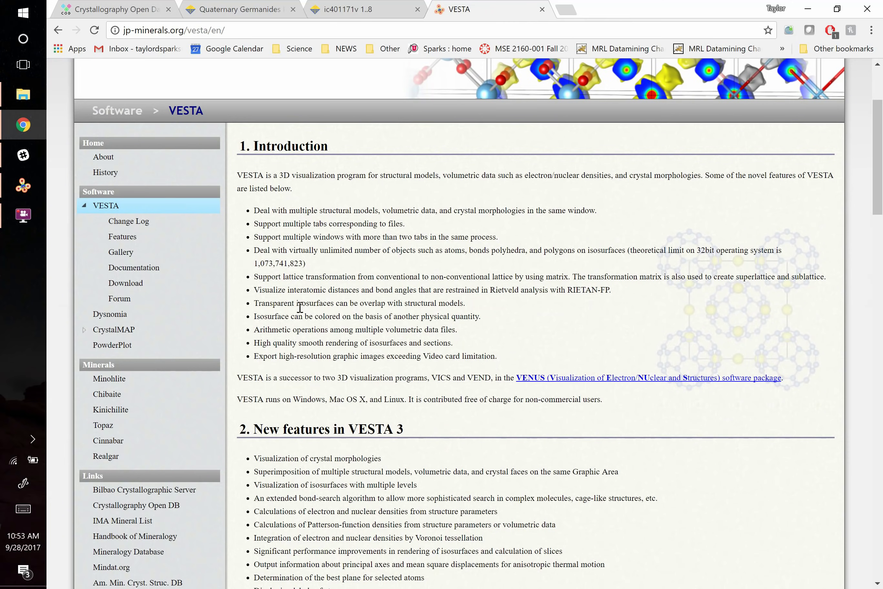
pyautogui.scroll(-3, 300, 308)
pyautogui.scroll(1, 300, 307)
pyautogui.scroll(-1, 300, 308)
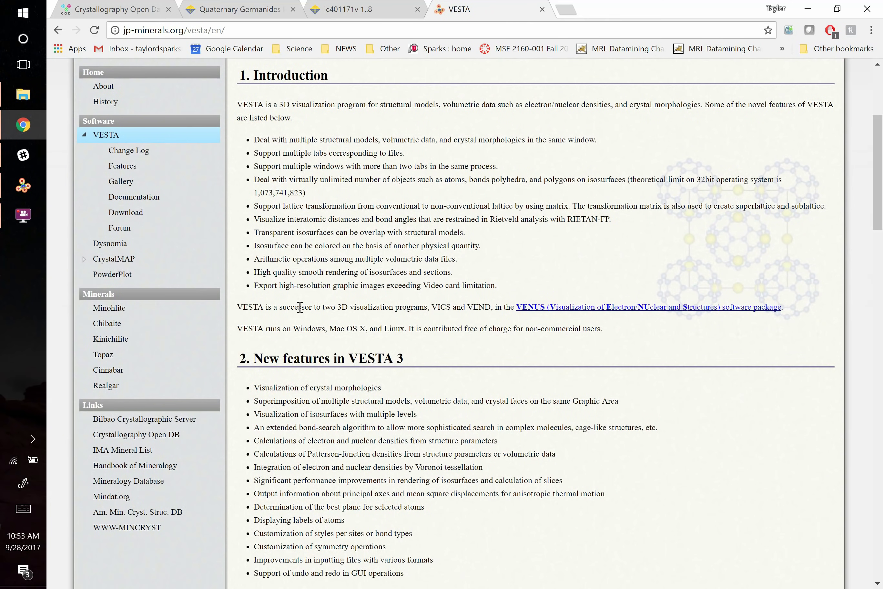
pyautogui.scroll(3, 300, 307)
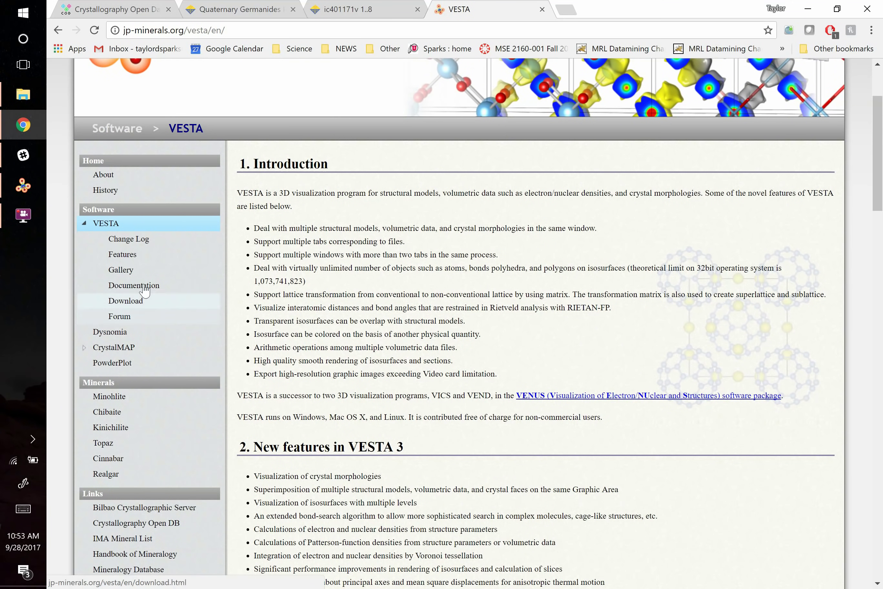
pyautogui.scroll(-1, 135, 276)
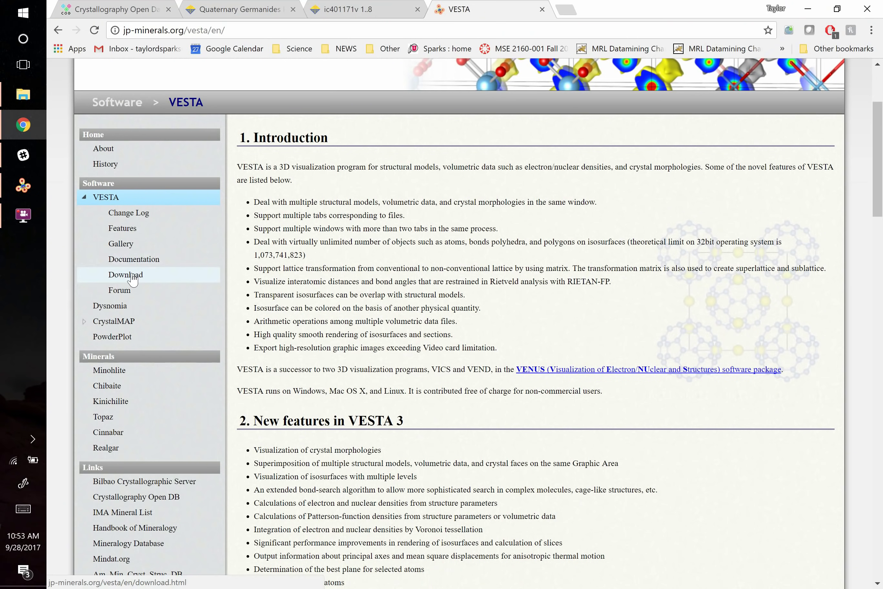
# - Open the VESTA Download page and review the license and version 3.4.0 download links
pyautogui.click(132, 279)
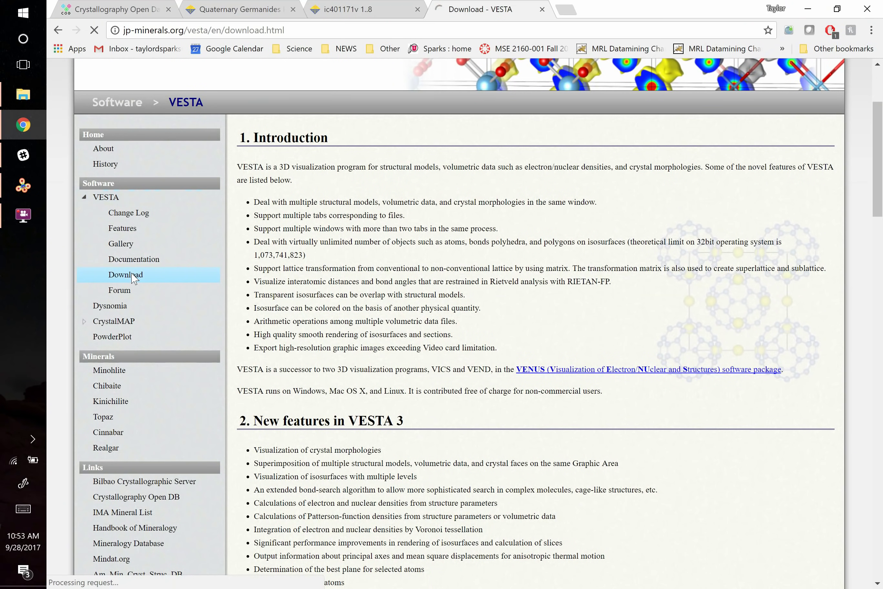
pyautogui.scroll(-10, 405, 371)
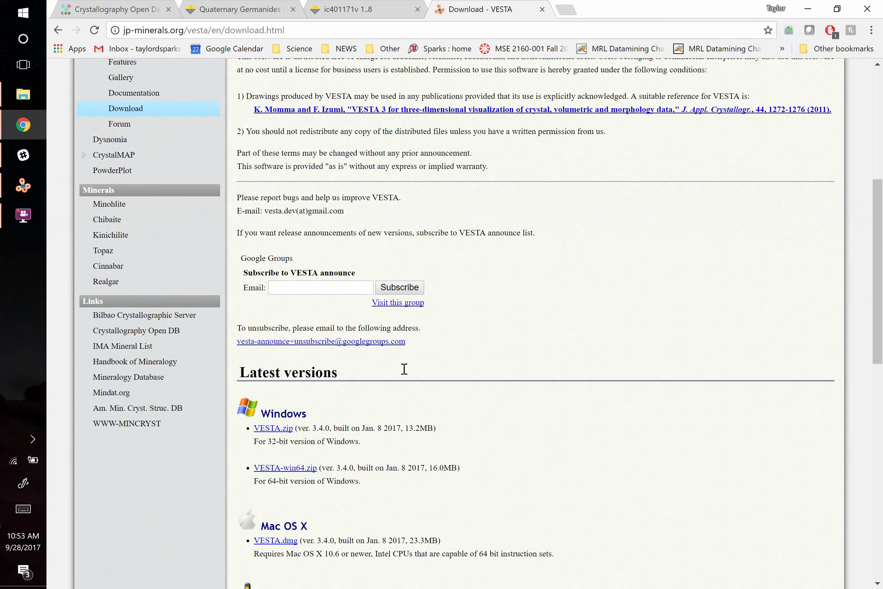
pyautogui.scroll(8, 406, 374)
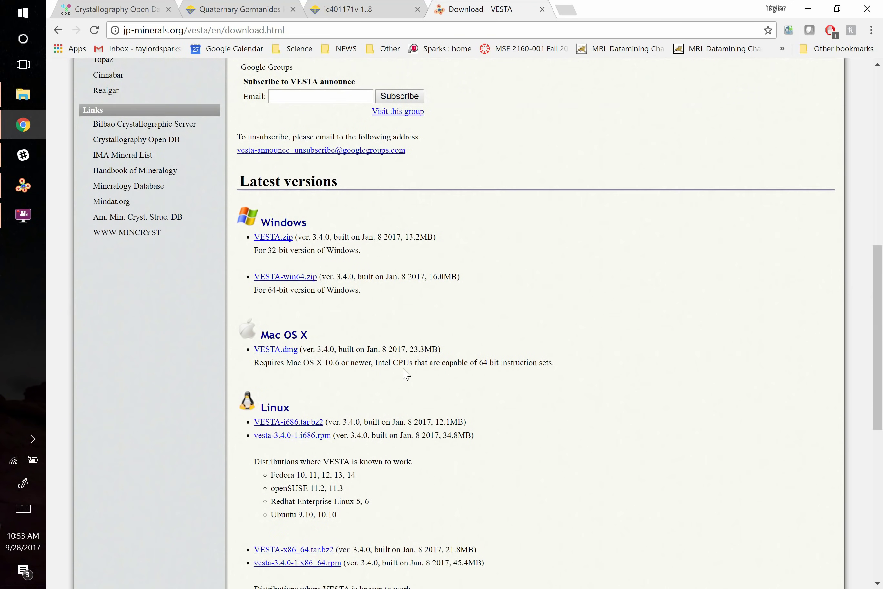
pyautogui.scroll(1, 405, 374)
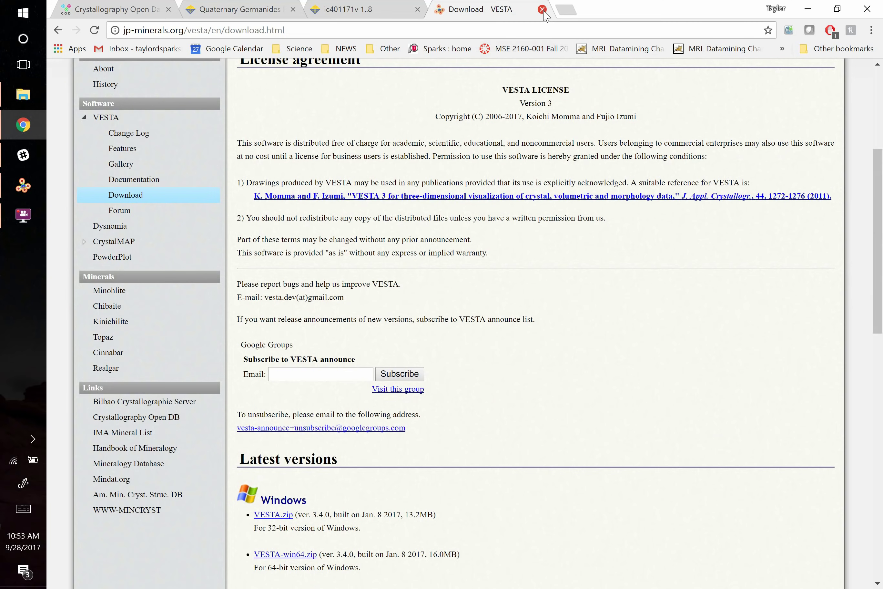
pyautogui.click(23, 185)
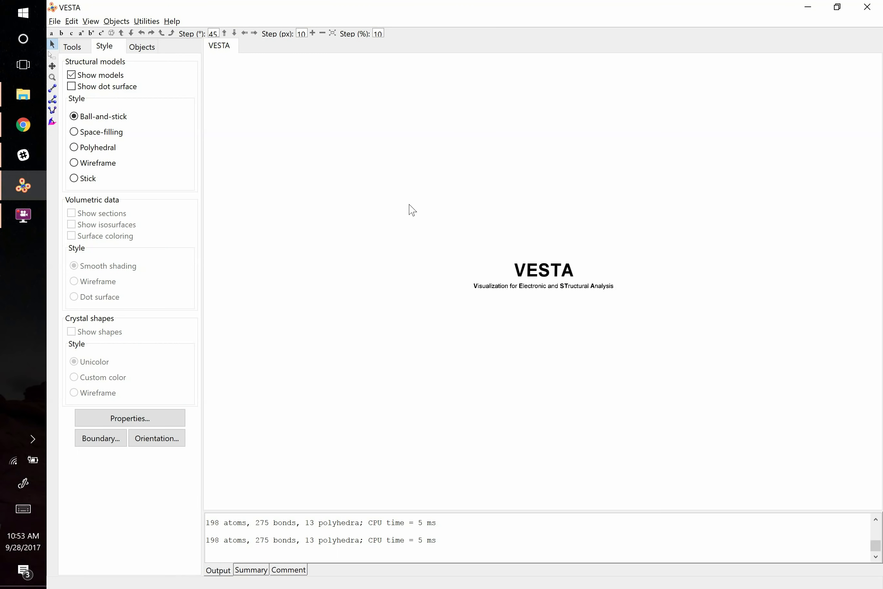
pyautogui.click(55, 21)
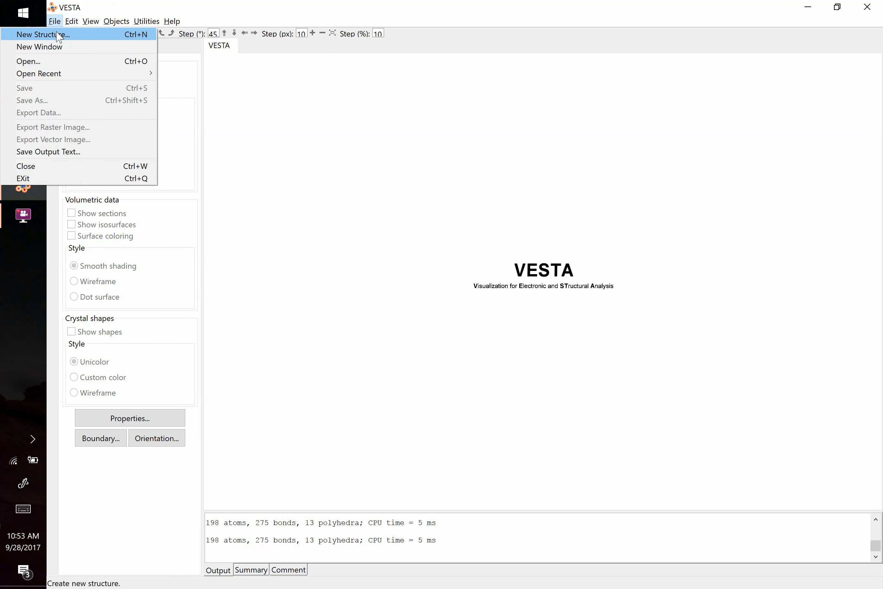
pyautogui.click(58, 35)
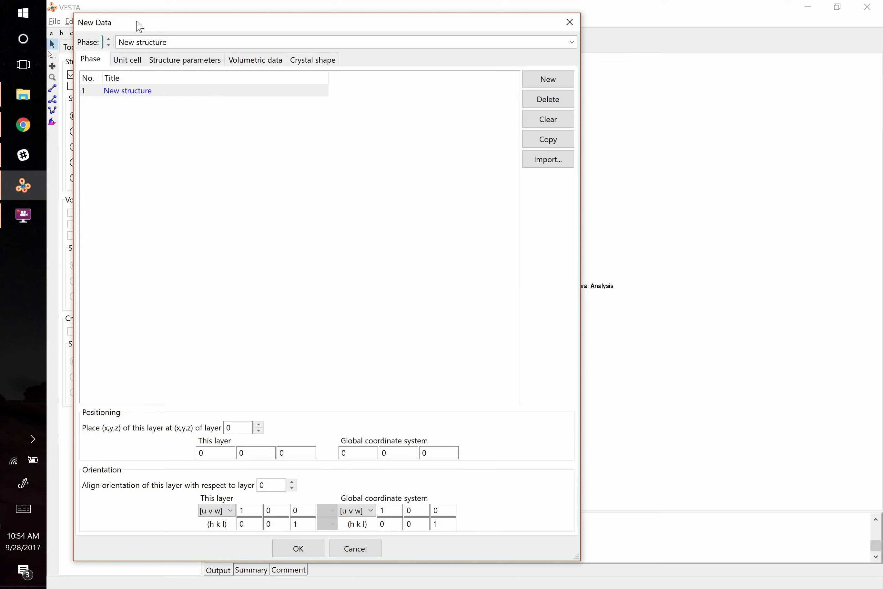
pyautogui.moveTo(139, 26); pyautogui.dragTo(307, 33)
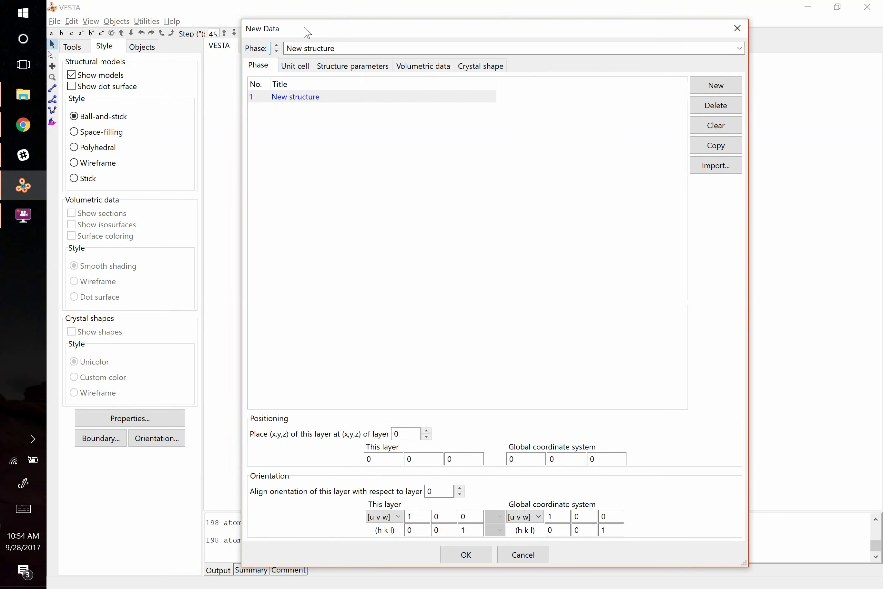
pyautogui.click(300, 66)
pyautogui.click(337, 66)
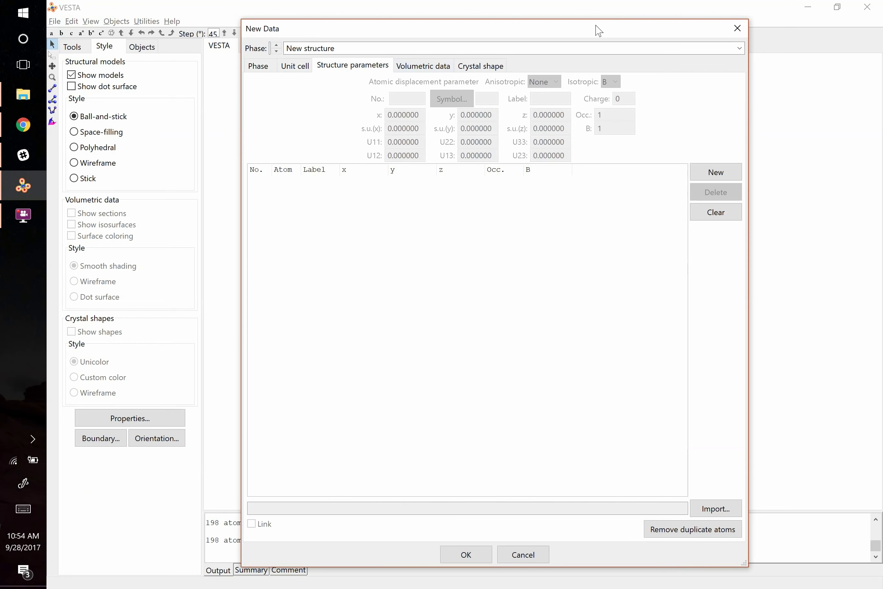
pyautogui.click(739, 28)
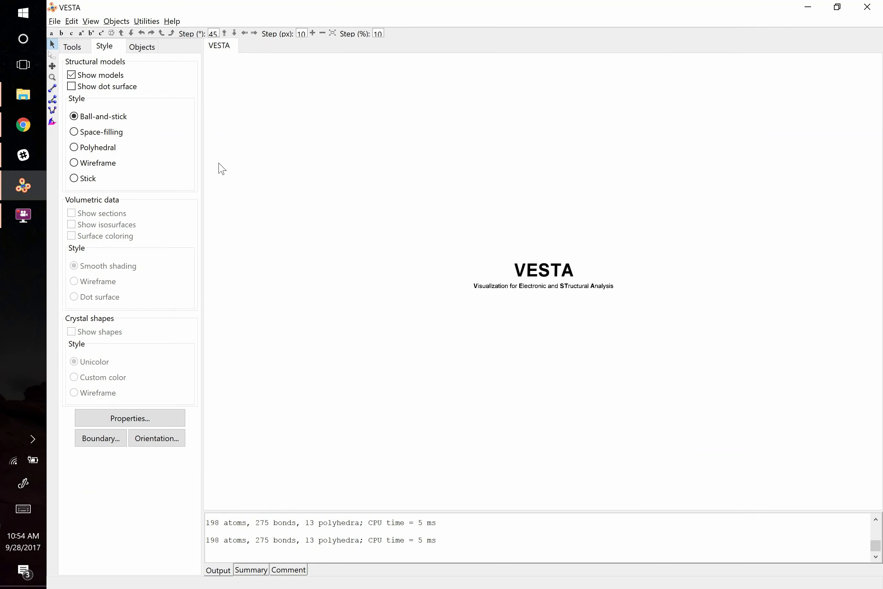
# - Return to Chrome and bring up the 'Quaternary Germanides RE4Mn2InGe4' article on ACS Publications
pyautogui.click(16, 126)
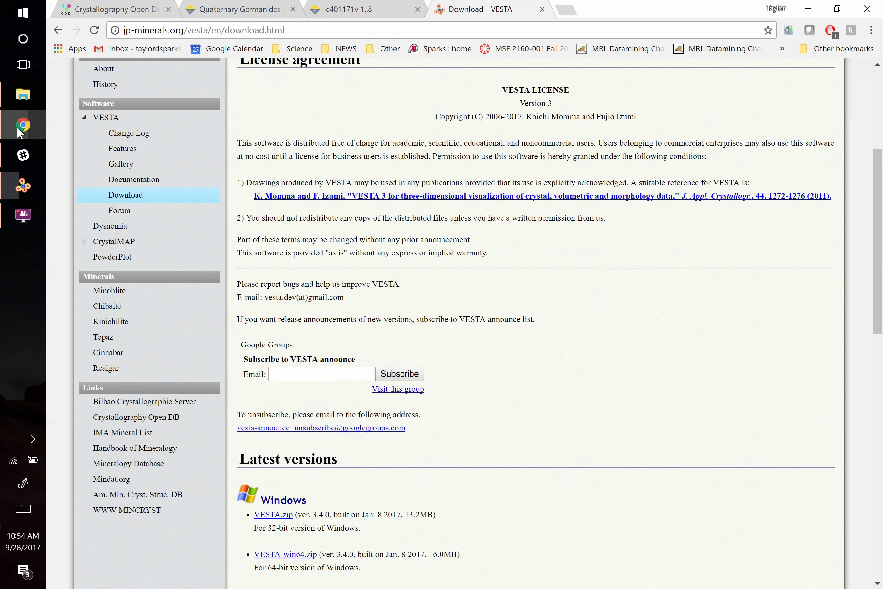
pyautogui.click(251, 9)
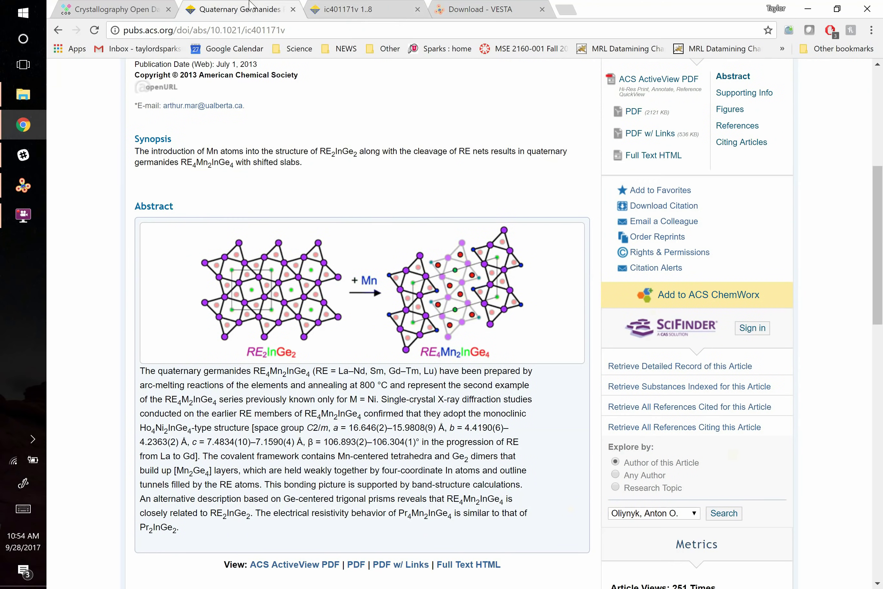
pyautogui.scroll(5, 365, 304)
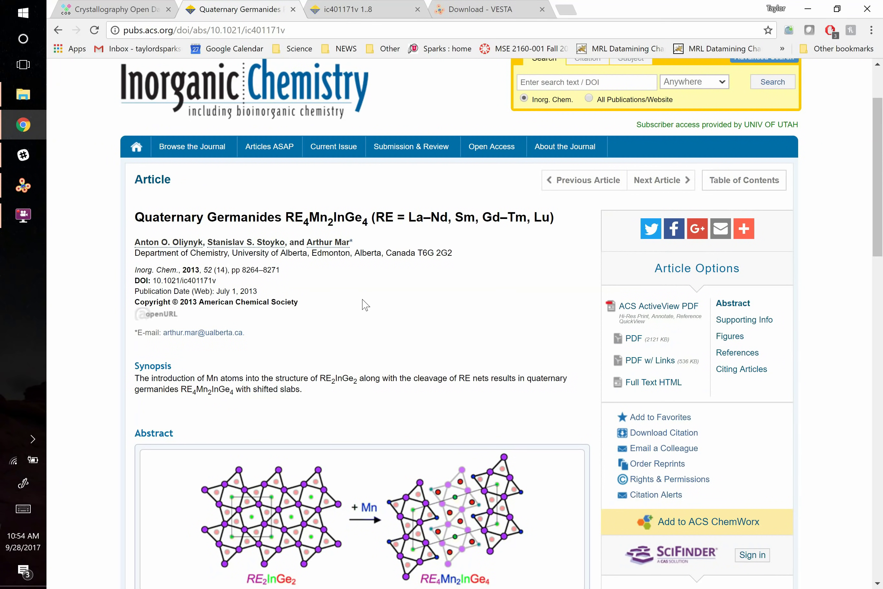
pyautogui.scroll(-2, 363, 301)
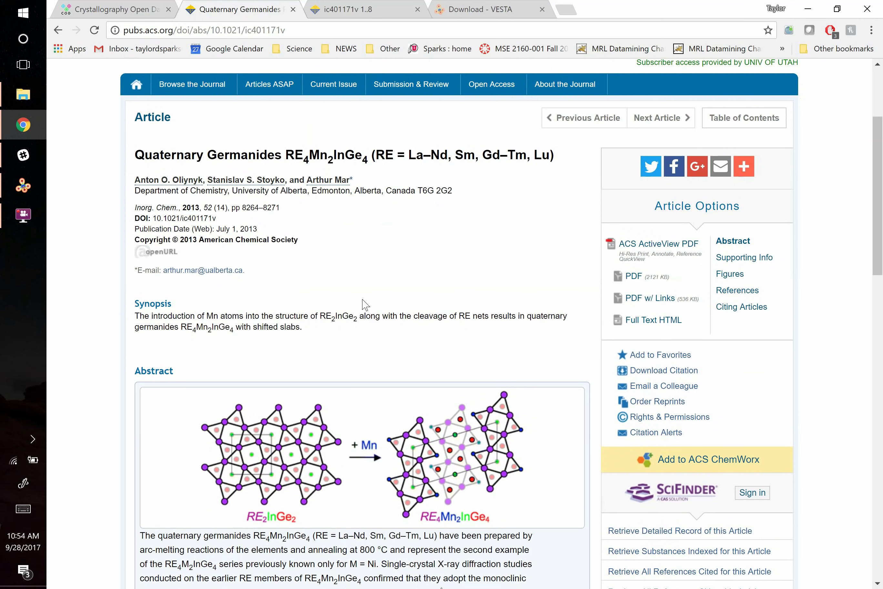
# - Read the article PDF's cell parameters, C2/m (No. 12) space group and Tables 3–4
pyautogui.click(356, 11)
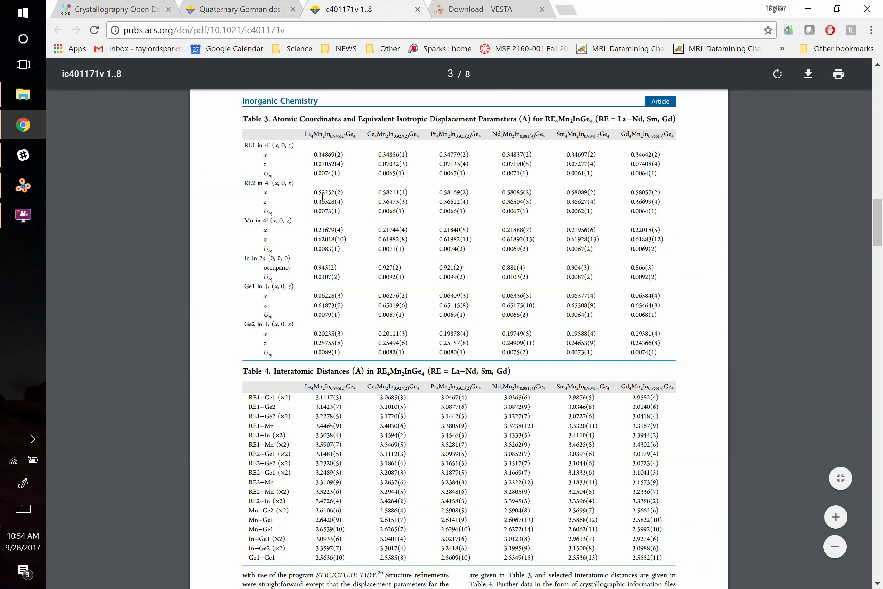
pyautogui.scroll(10, 322, 196)
pyautogui.scroll(6, 322, 196)
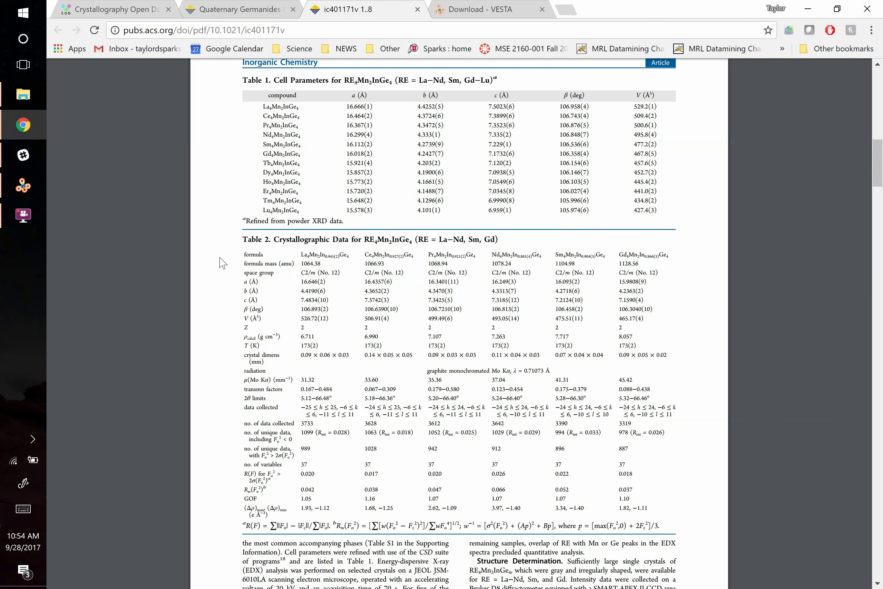
pyautogui.scroll(-2, 222, 262)
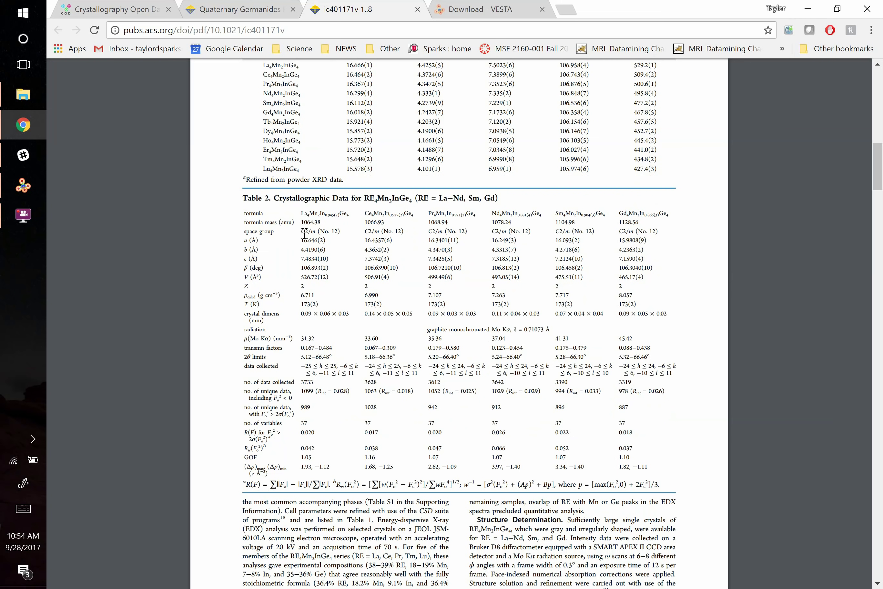
pyautogui.moveTo(301, 232); pyautogui.dragTo(345, 235)
pyautogui.click(347, 242)
pyautogui.scroll(-15, 313, 262)
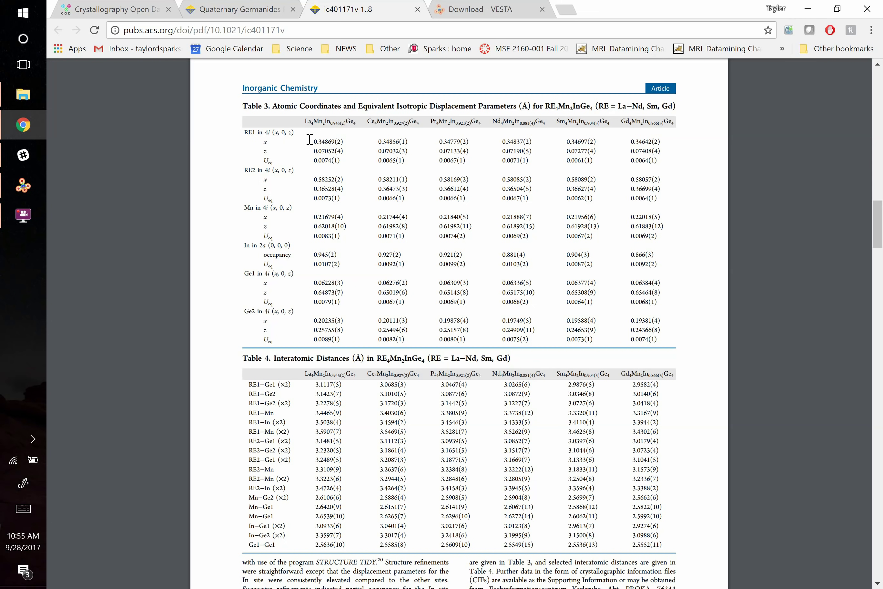
# - Start a new VESTA structure with the monoclinic crystal system and space group 12, C 2/m
pyautogui.hotkey('alt', 'Tab')
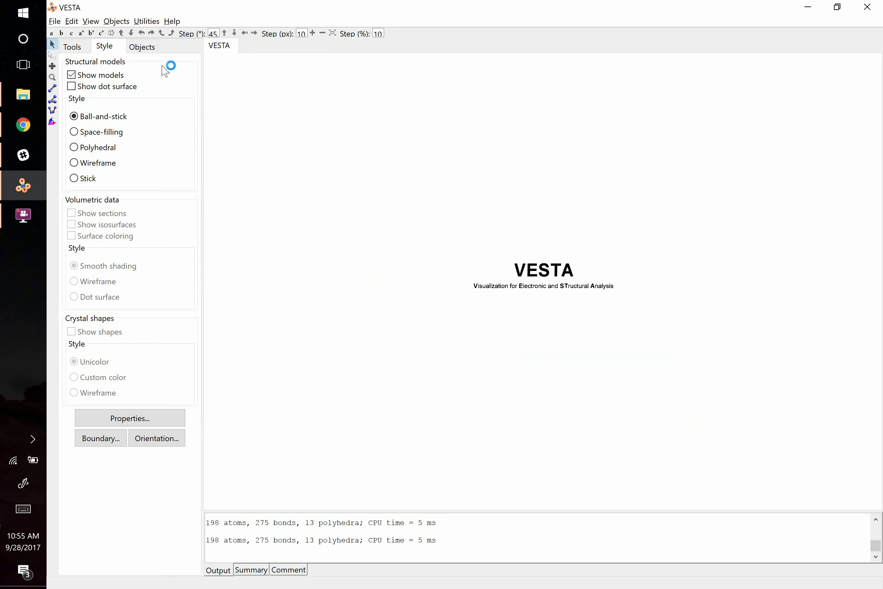
pyautogui.click(54, 21)
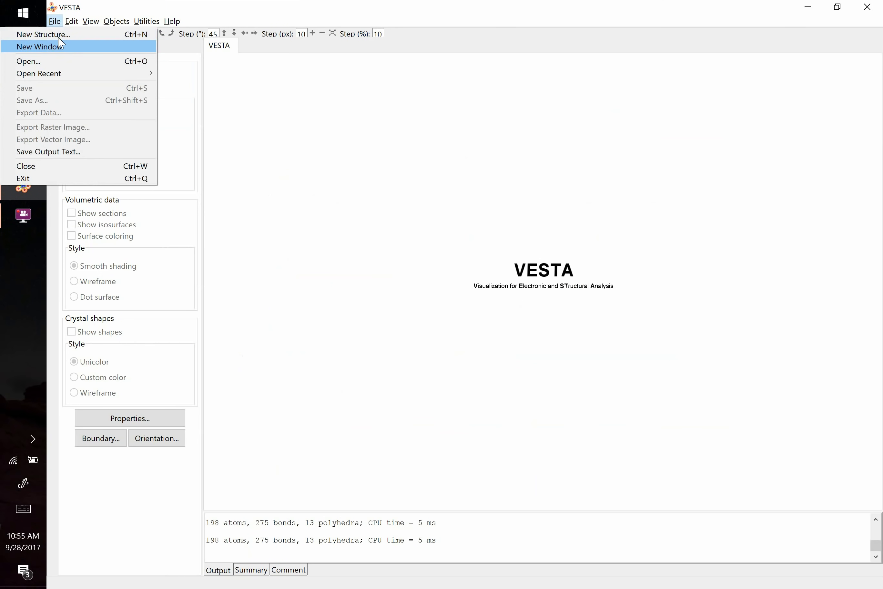
pyautogui.click(61, 35)
pyautogui.click(303, 68)
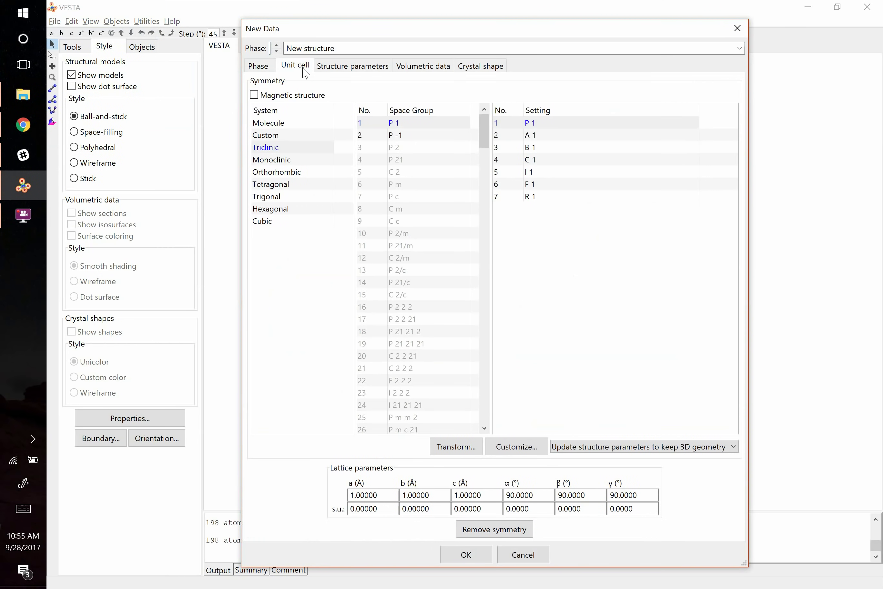
pyautogui.click(297, 124)
pyautogui.click(296, 160)
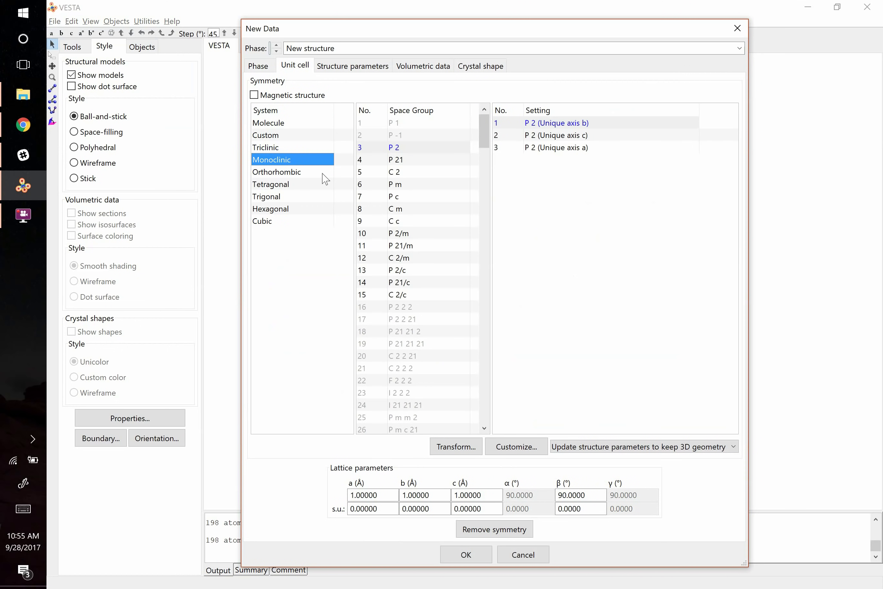
pyautogui.click(367, 258)
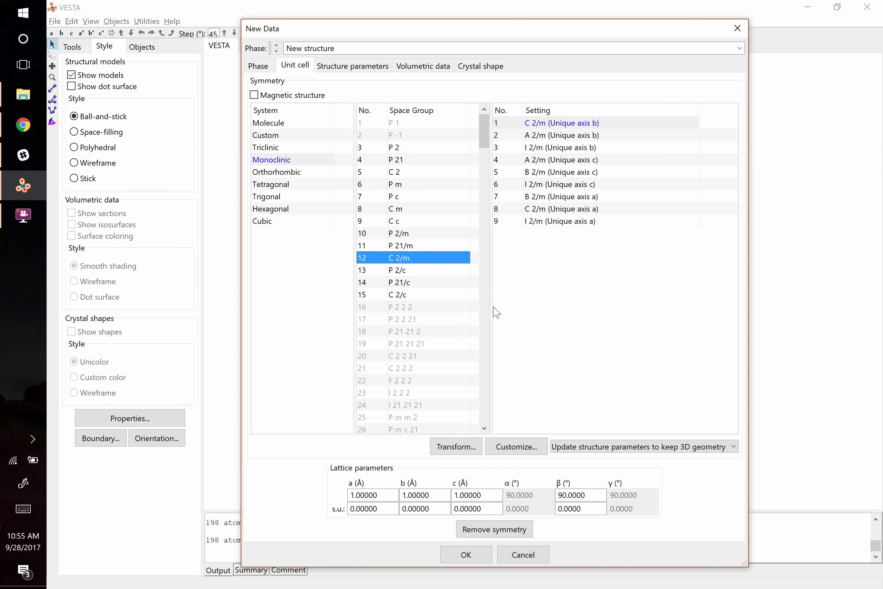
# - Compare the a, b, c and β lattice fields against the paper's Table 2
pyautogui.moveTo(380, 495); pyautogui.dragTo(331, 503)
pyautogui.hotkey('alt', 'Tab')
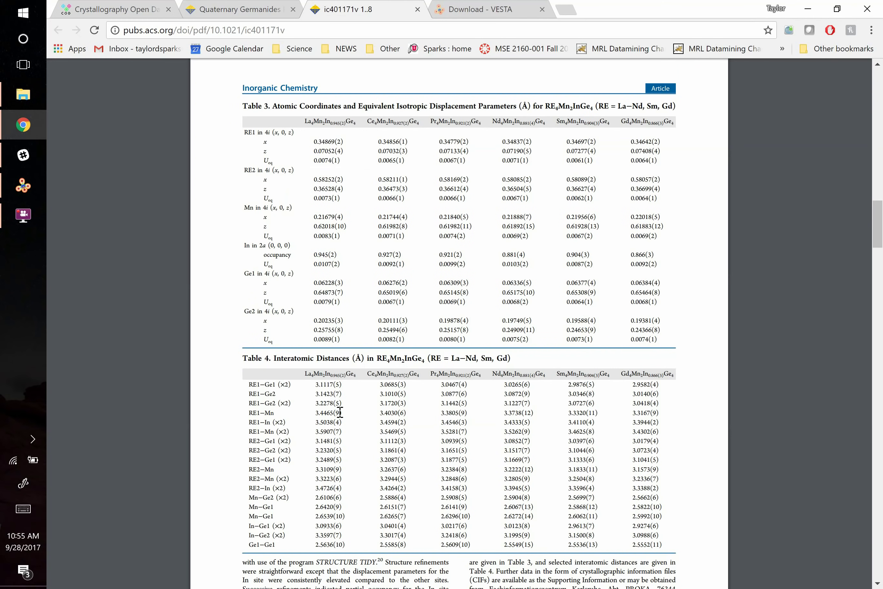
pyautogui.scroll(1, 316, 232)
pyautogui.scroll(15, 316, 232)
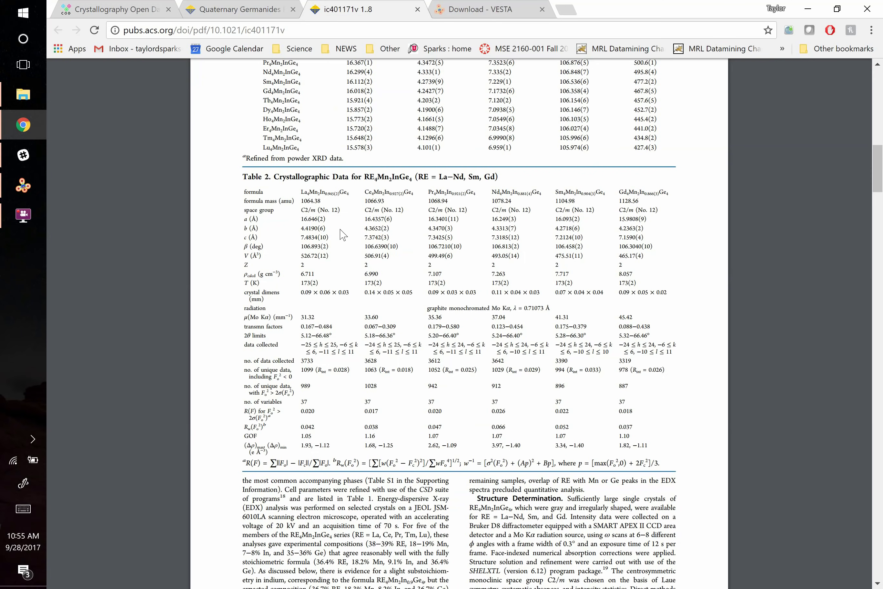
pyautogui.hotkey('alt', 'Tab')
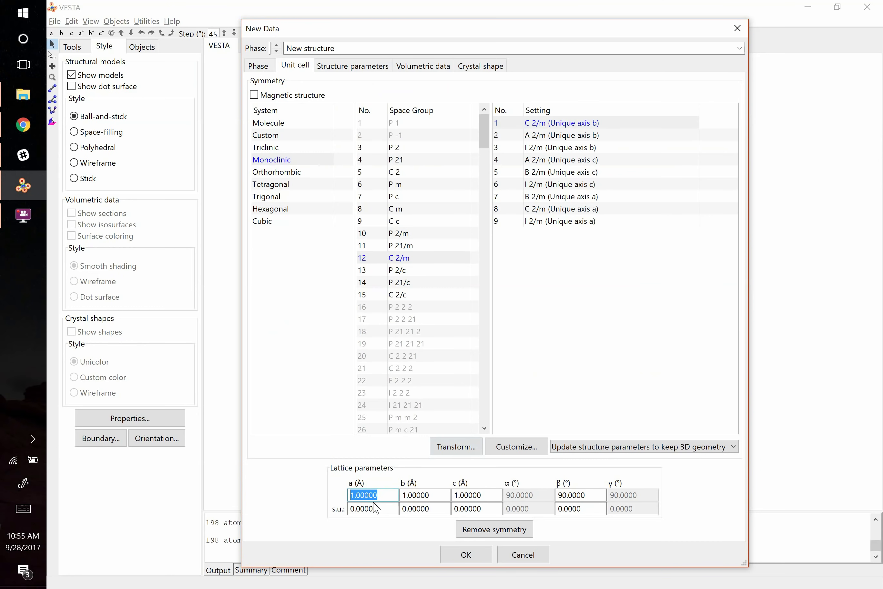
pyautogui.click(424, 498)
pyautogui.click(473, 495)
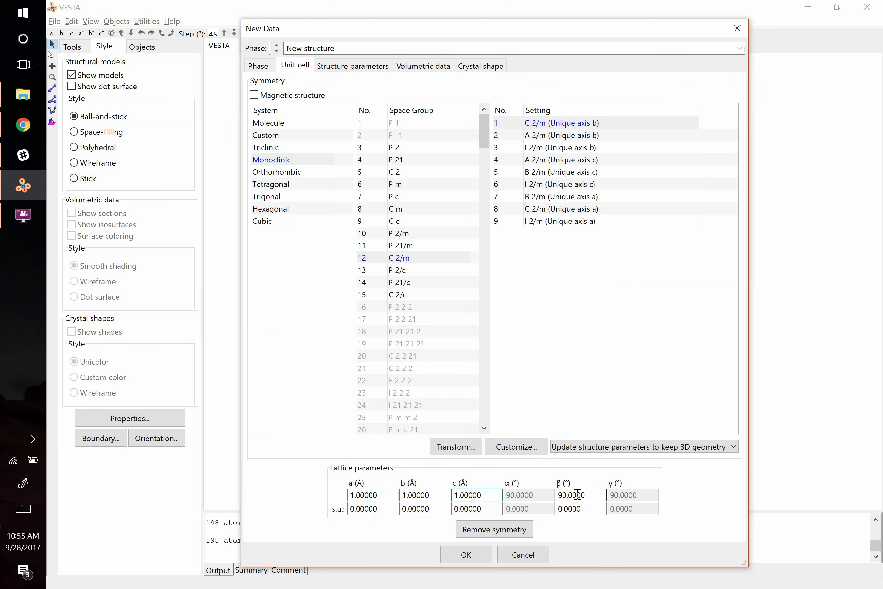
pyautogui.doubleClick(562, 496)
pyautogui.hotkey('alt', 'Tab')
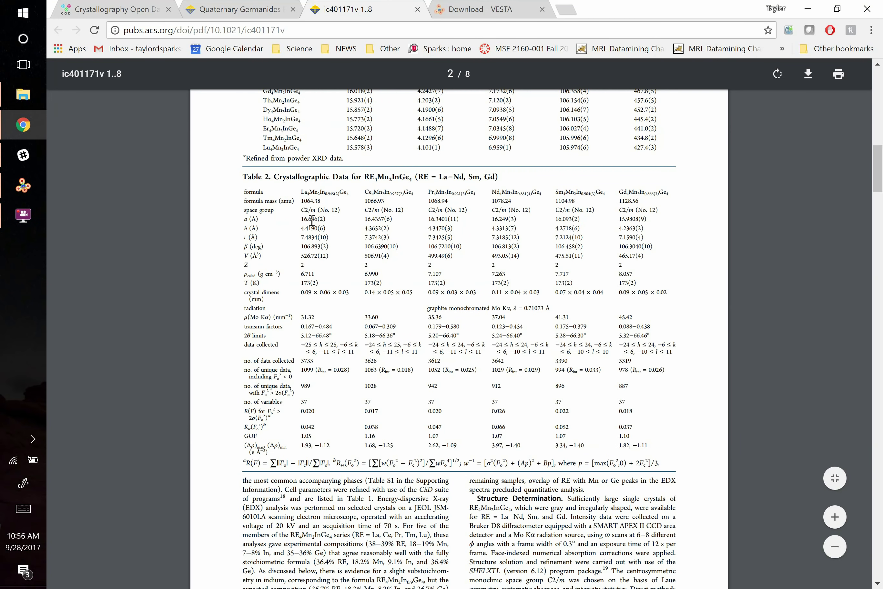
pyautogui.hotkey('alt', 'Tab')
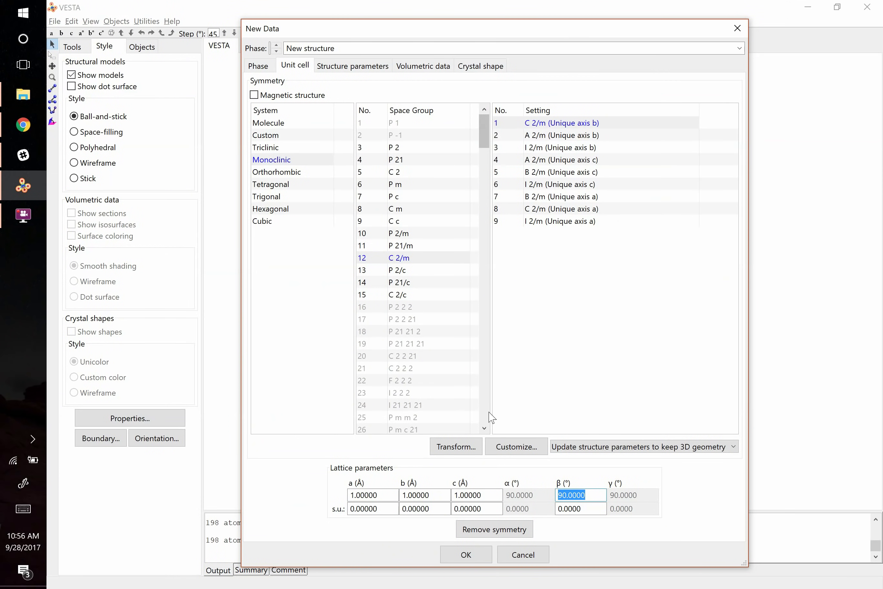
# - Add a lanthanum atom labelled La1, selecting its x, z and occupancy values for editing
pyautogui.click(341, 66)
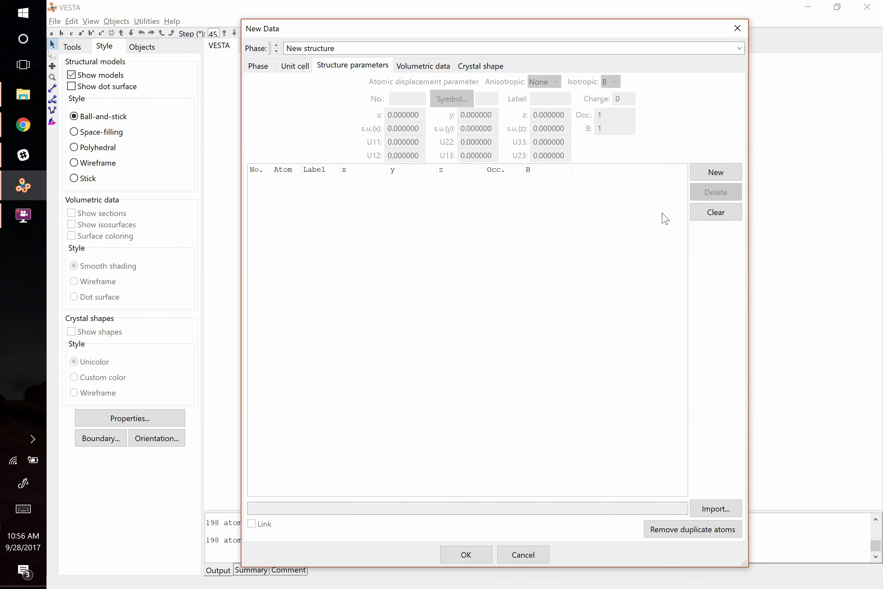
pyautogui.click(714, 179)
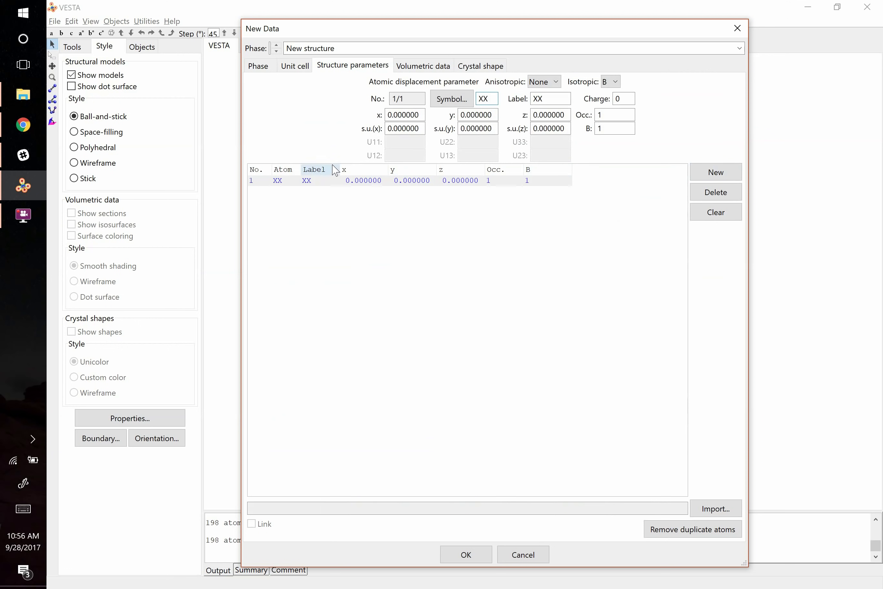
pyautogui.click(452, 99)
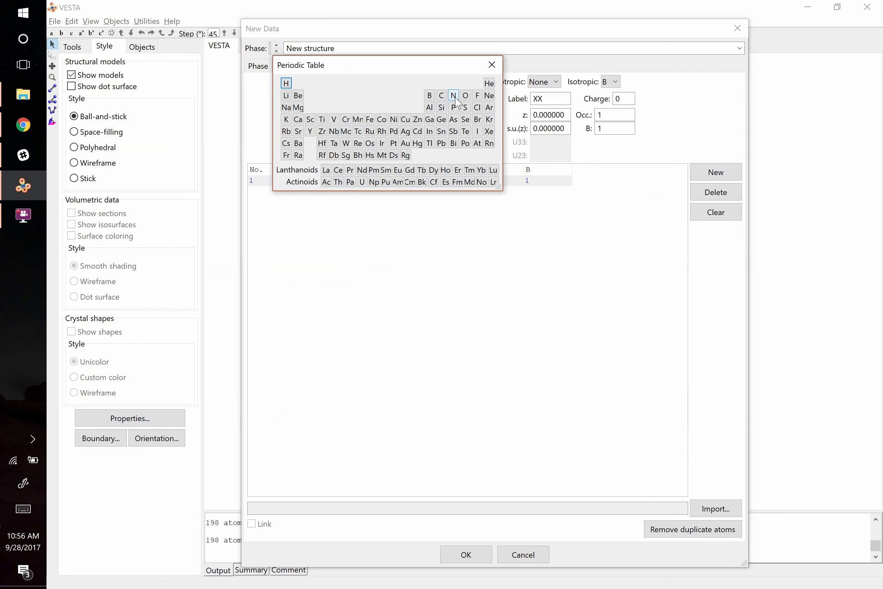
pyautogui.click(326, 171)
pyautogui.doubleClick(538, 100)
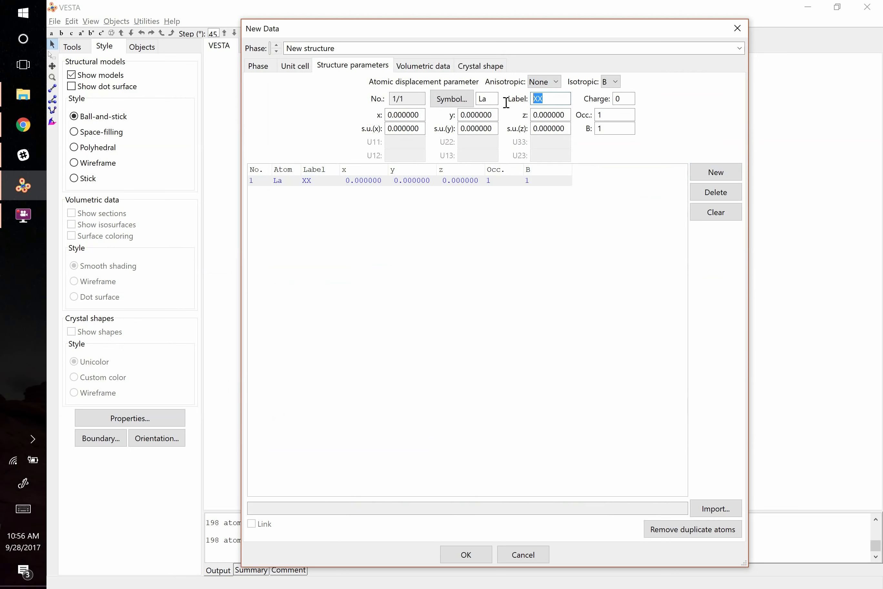
pyautogui.write('La1')
pyautogui.doubleClick(411, 114)
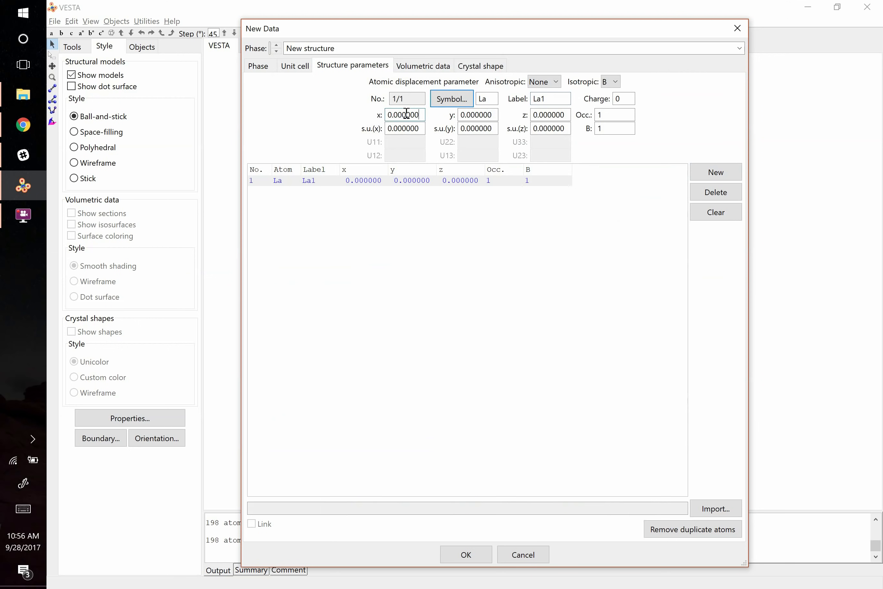
pyautogui.doubleClick(559, 115)
pyautogui.doubleClick(609, 117)
pyautogui.hotkey('alt', 'Tab')
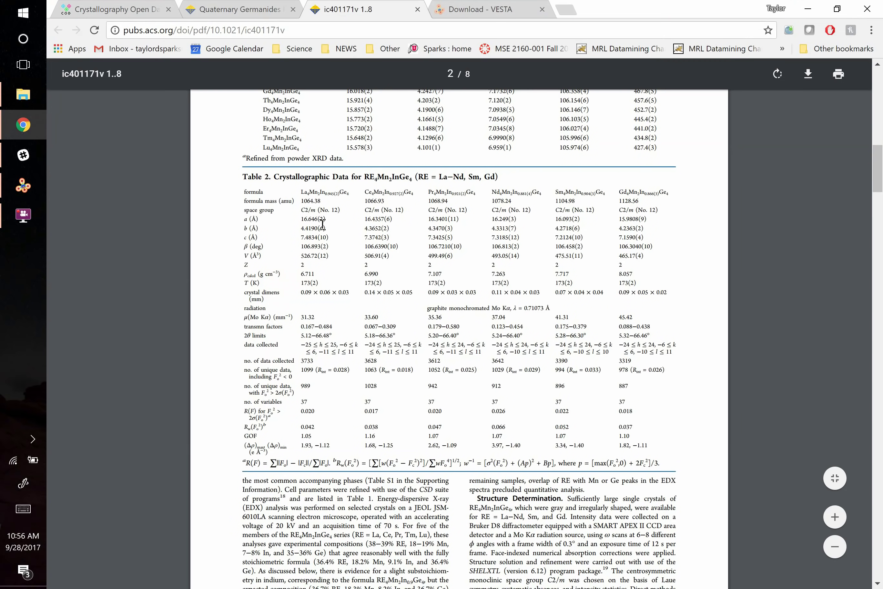
# - Scroll the PDF down to page 3's Table 3, showing RE1 at x 0.34869, z 0.07052
pyautogui.scroll(-10, 322, 224)
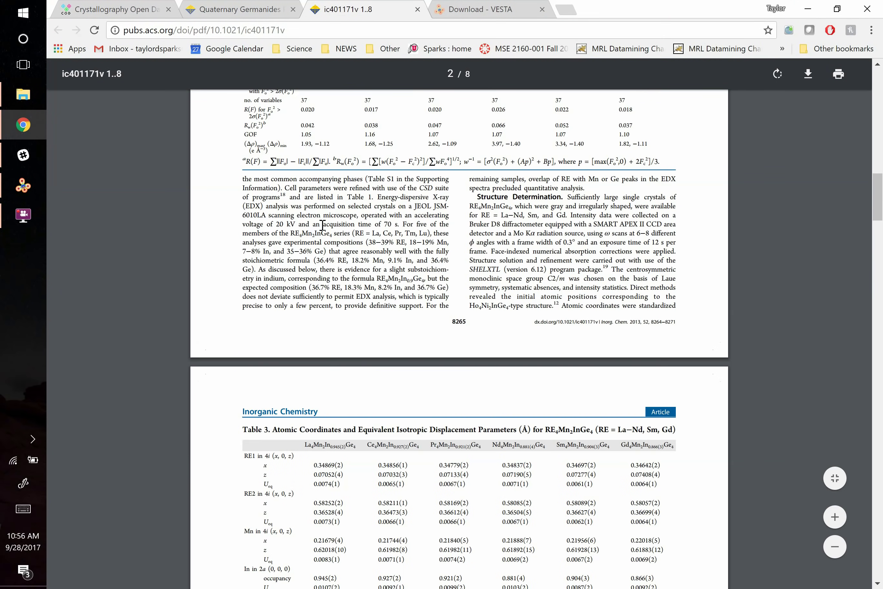
pyautogui.scroll(-1, 322, 225)
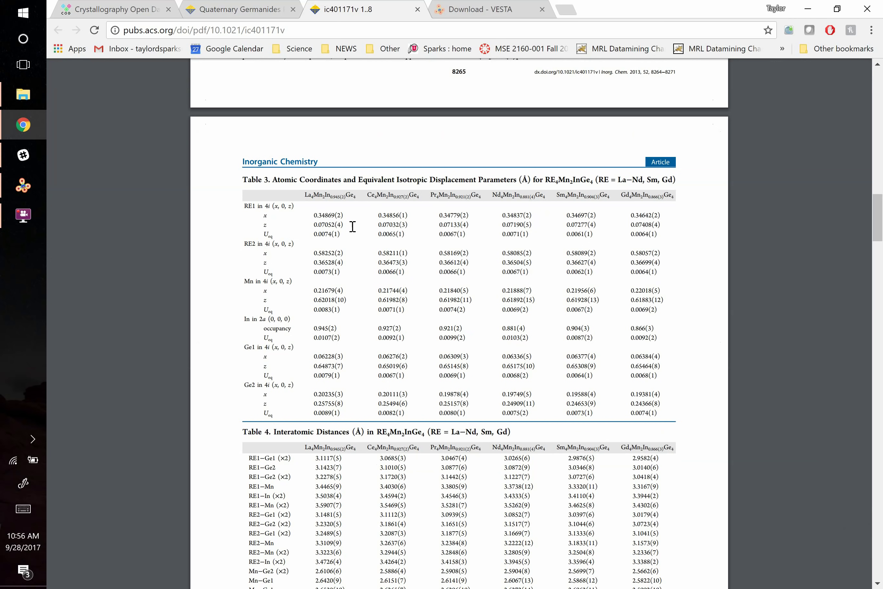
# - Run a COD text search for the paper's first author's surname
pyautogui.click(120, 9)
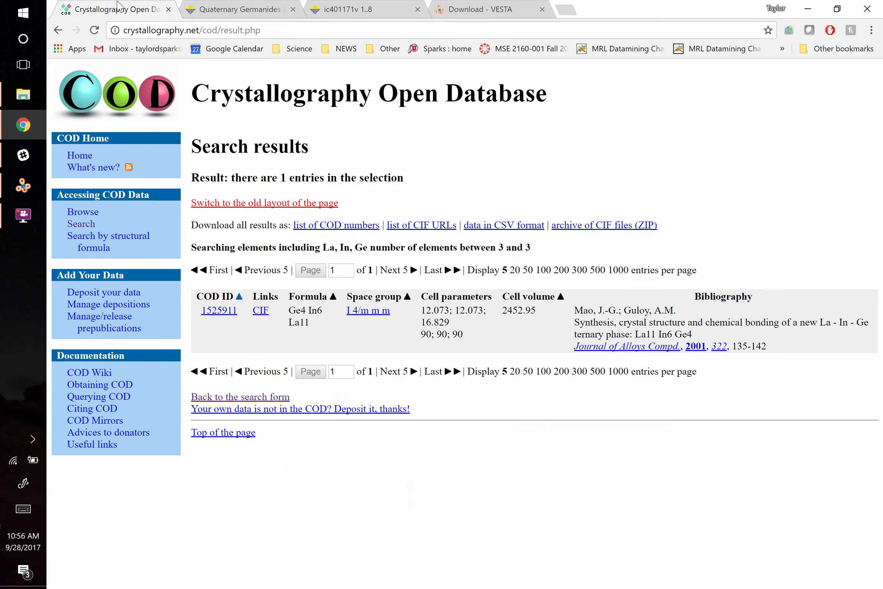
pyautogui.click(83, 224)
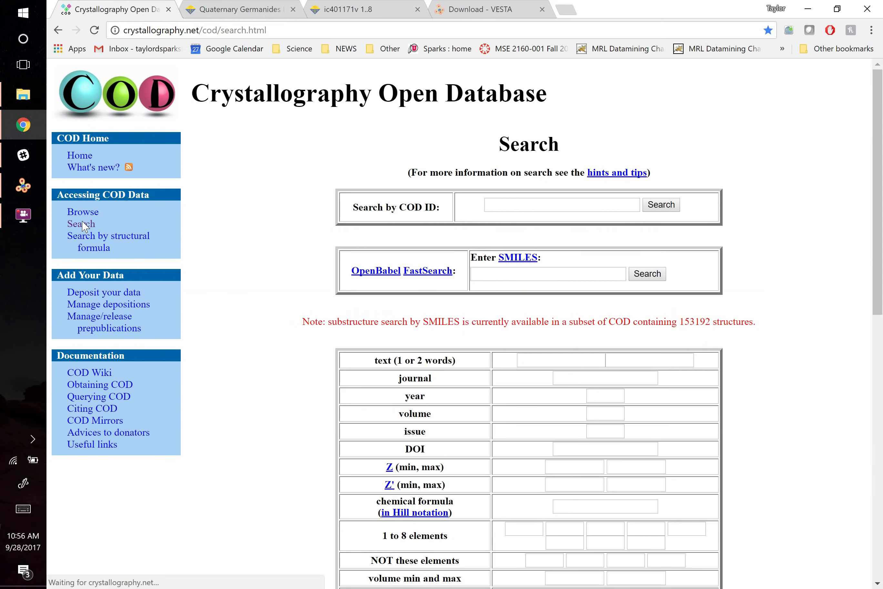
pyautogui.scroll(-2, 384, 336)
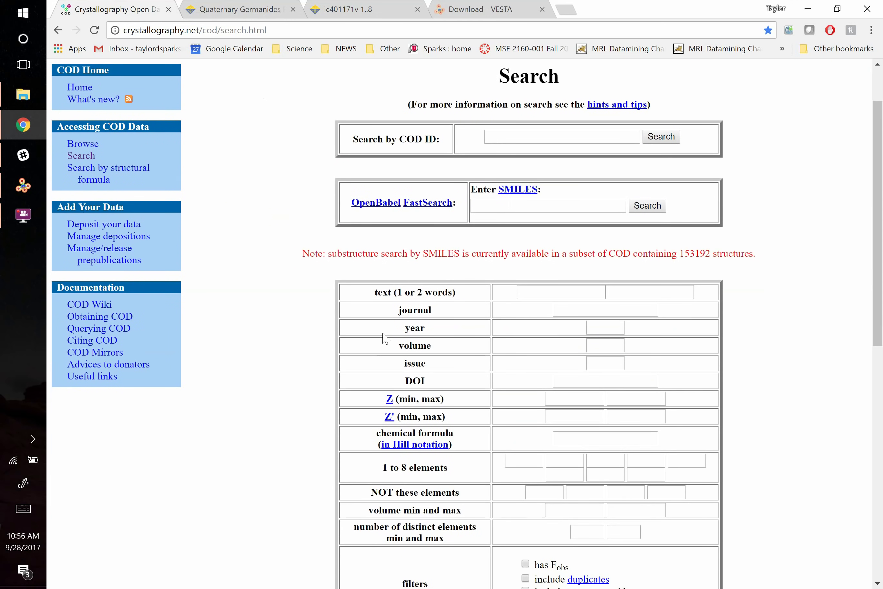
pyautogui.click(545, 271)
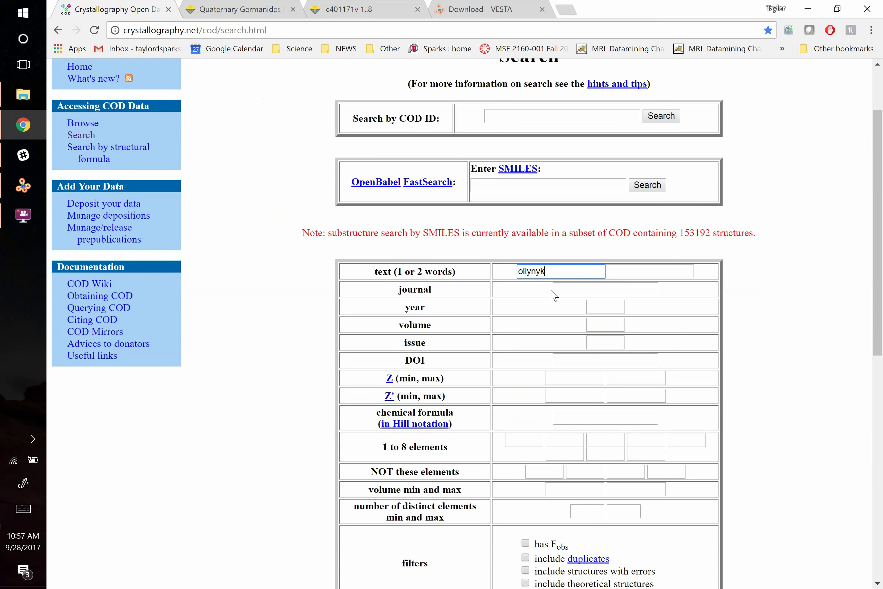
pyautogui.scroll(-4, 598, 410)
pyautogui.click(601, 446)
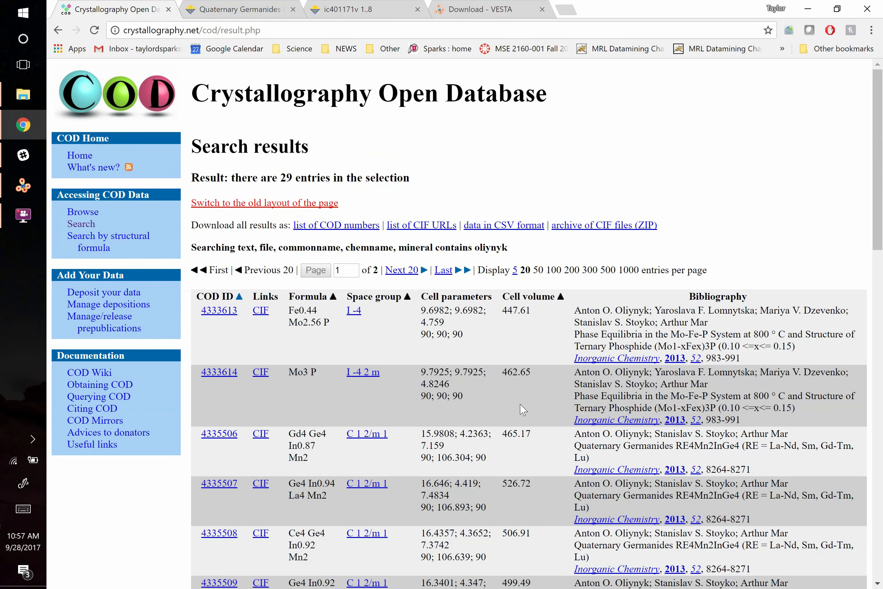
# - Review the 29 matching entries and return to the blank search form
pyautogui.scroll(-2, 504, 390)
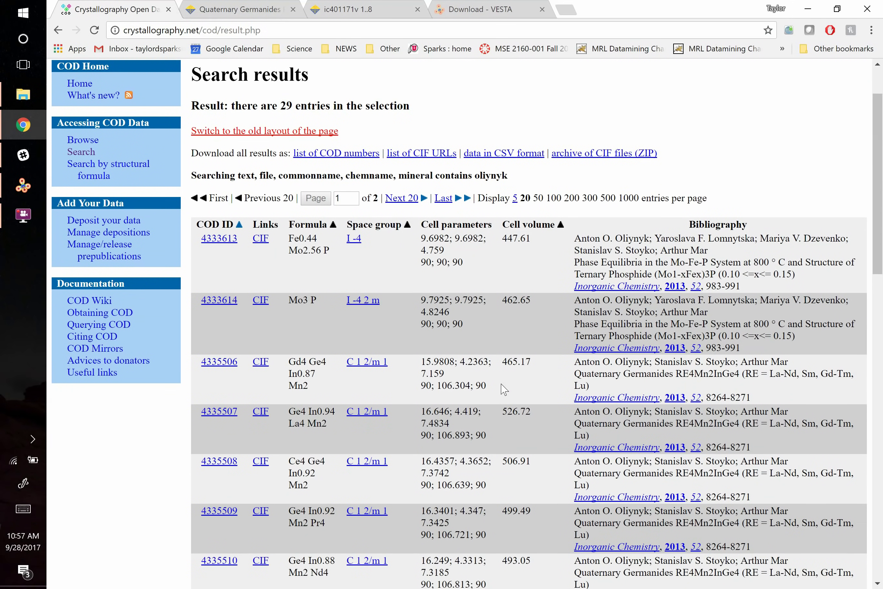
pyautogui.scroll(-1, 504, 389)
pyautogui.scroll(-1, 504, 389)
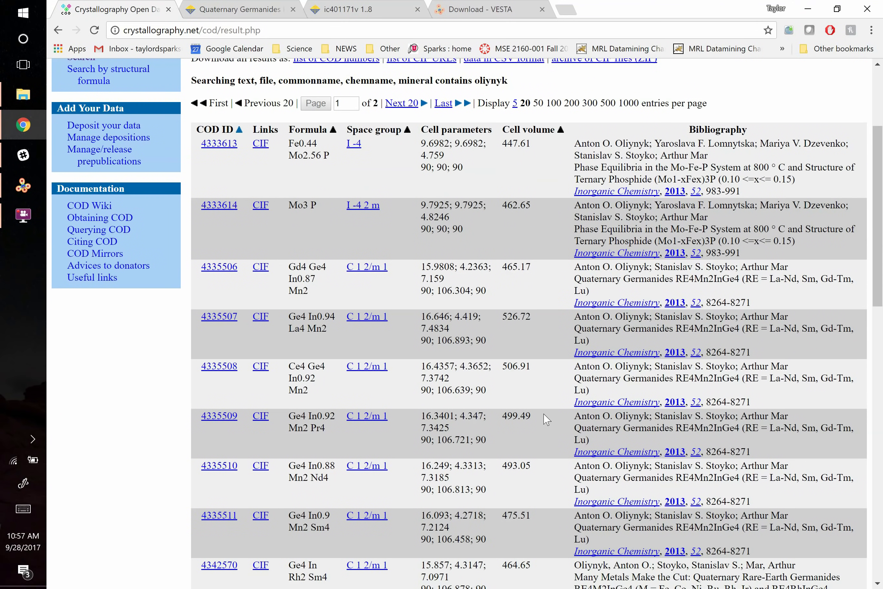
pyautogui.scroll(-3, 546, 417)
pyautogui.scroll(-4, 547, 418)
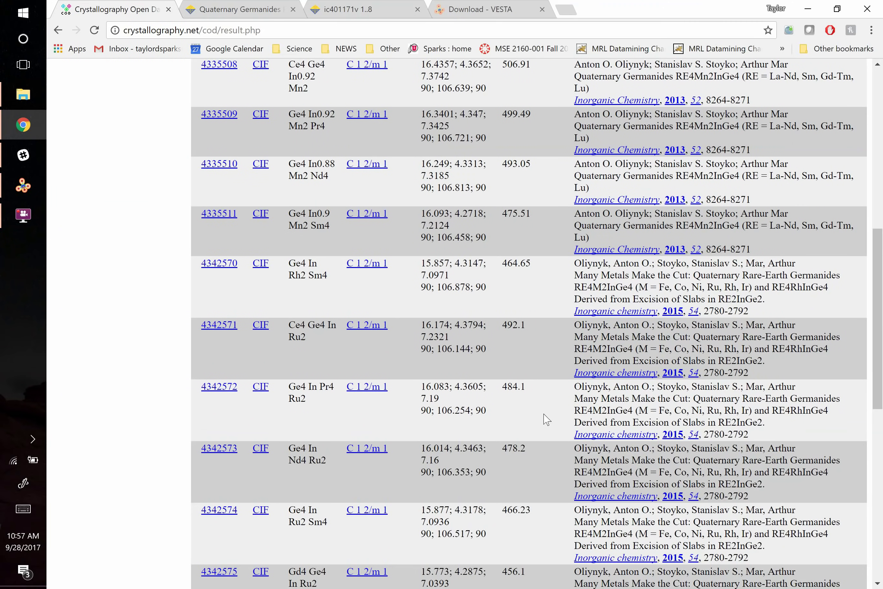
pyautogui.scroll(7, 546, 418)
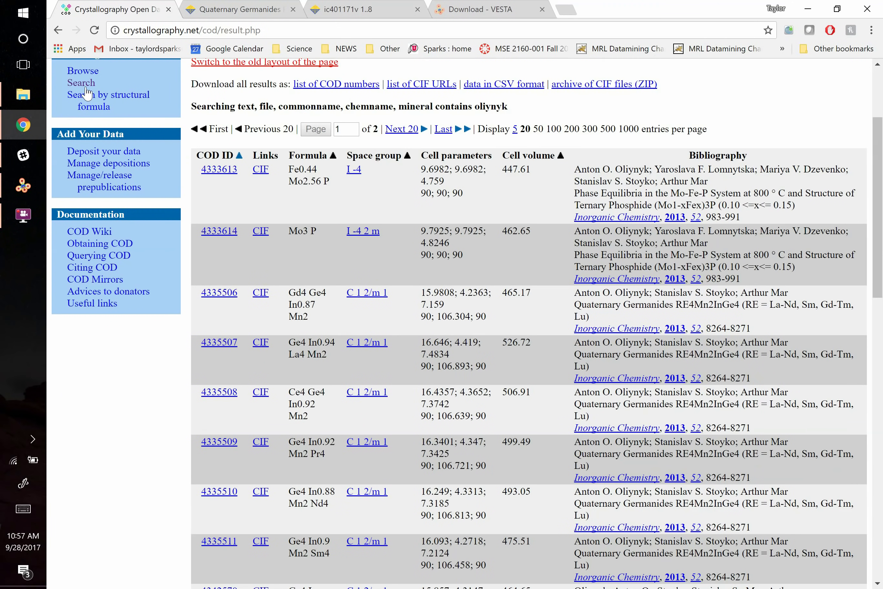
pyautogui.click(82, 82)
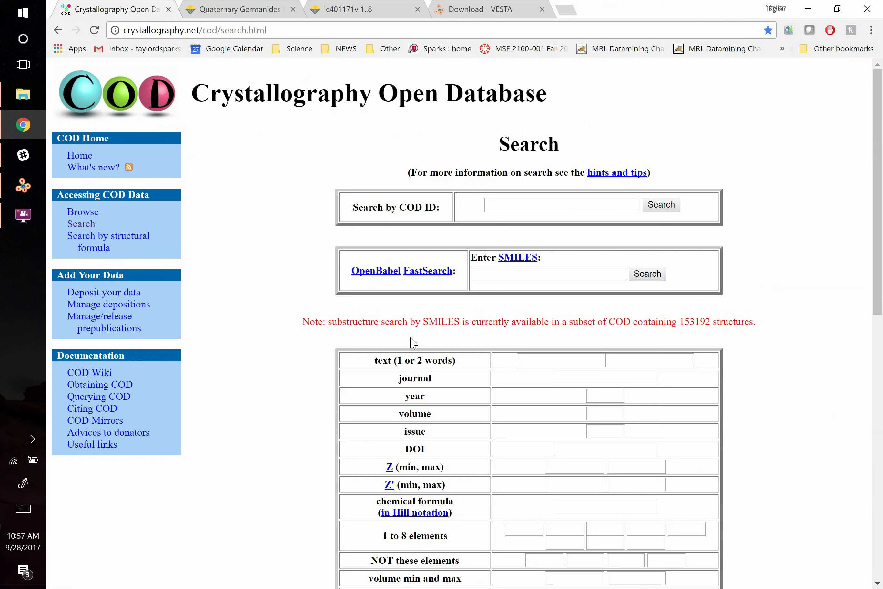
# - Enter the elements La, Mn, Ge and In in the COD search form
pyautogui.scroll(-5, 414, 344)
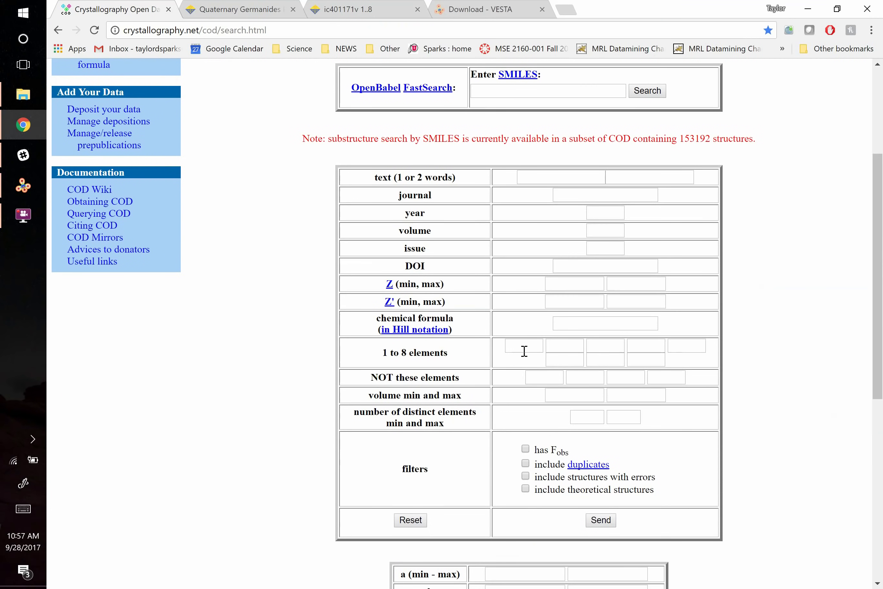
pyautogui.click(537, 348)
pyautogui.write('La')
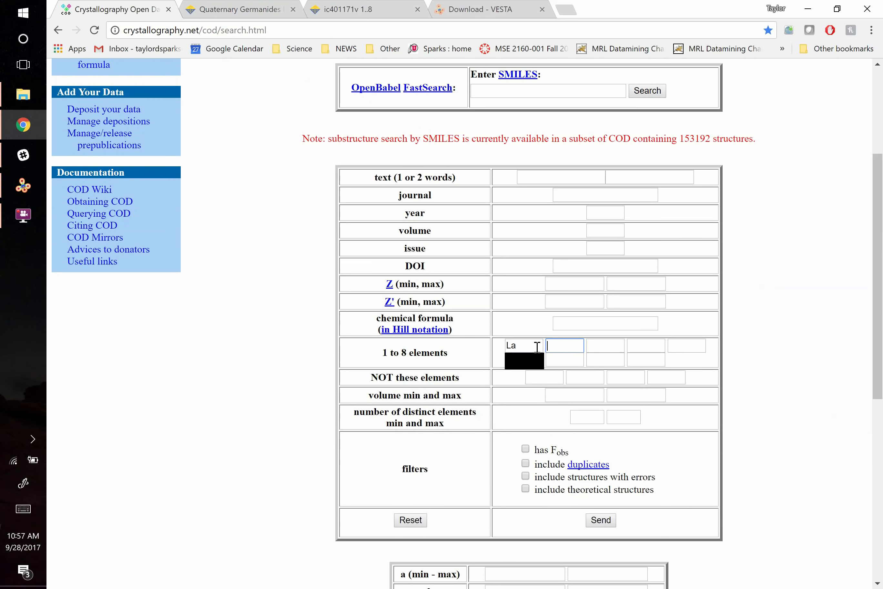
pyautogui.press('Tab')
pyautogui.write('Mn')
pyautogui.press('Tab')
pyautogui.write('Ge')
pyautogui.press('Tab')
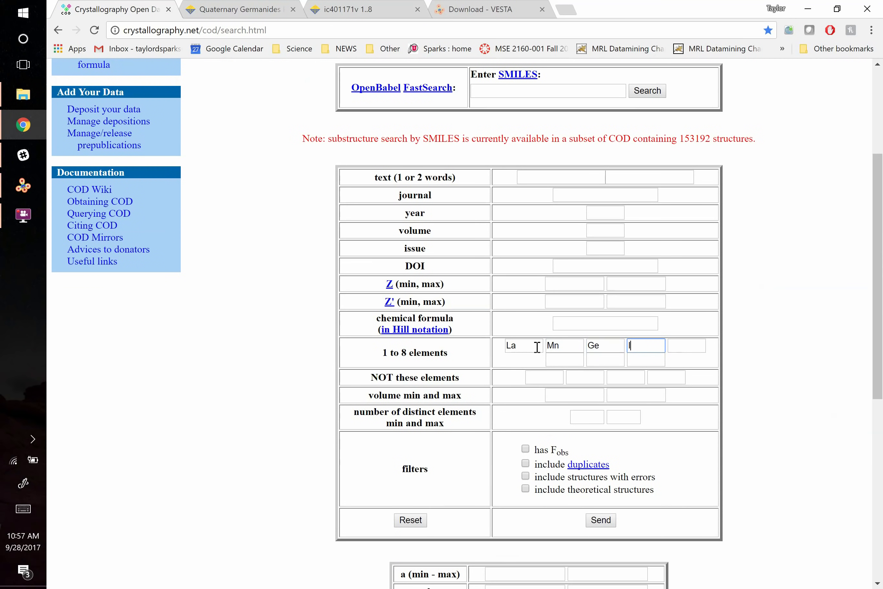
pyautogui.write('In')
# - Restrict the search to exactly 4 elements and run it, then return to the article PDF
pyautogui.click(588, 417)
pyautogui.write('4')
pyautogui.click(624, 417)
pyautogui.write('4')
pyautogui.click(687, 454)
pyautogui.click(602, 523)
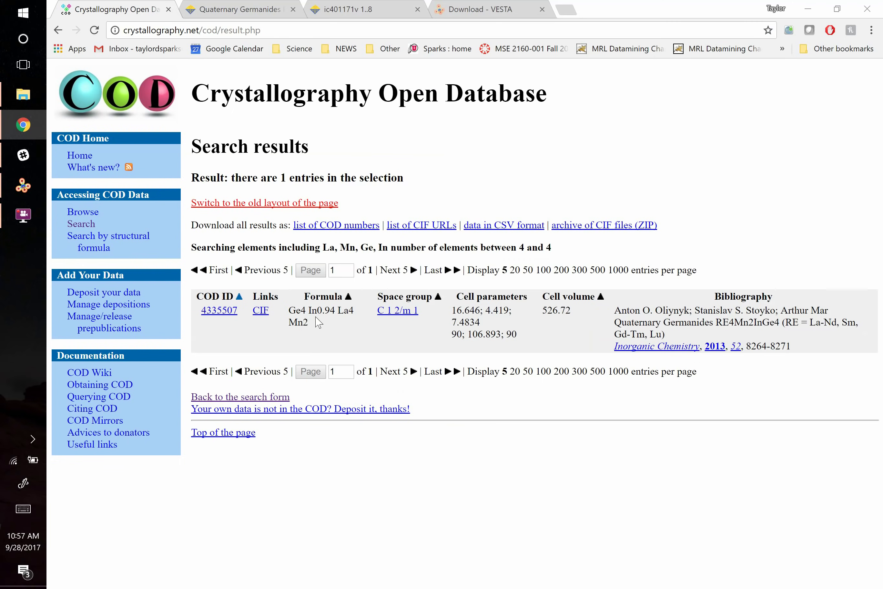
pyautogui.hotkey('alt', 'Tab')
pyautogui.hotkey('alt', 'Tab')
pyautogui.click(343, 9)
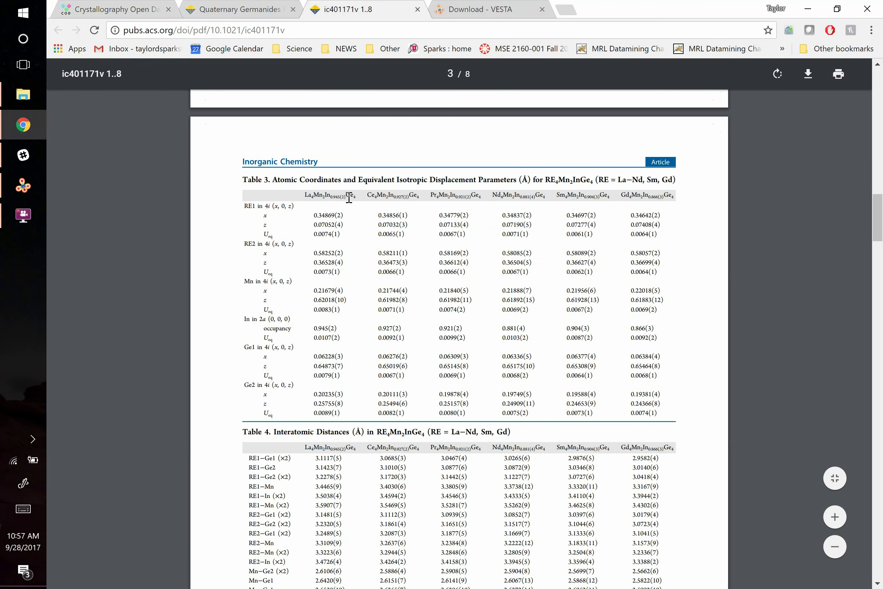
# - Download entry 4335507's CIF and try opening it, dismissing VESTA's busy and connection errors
pyautogui.click(152, 8)
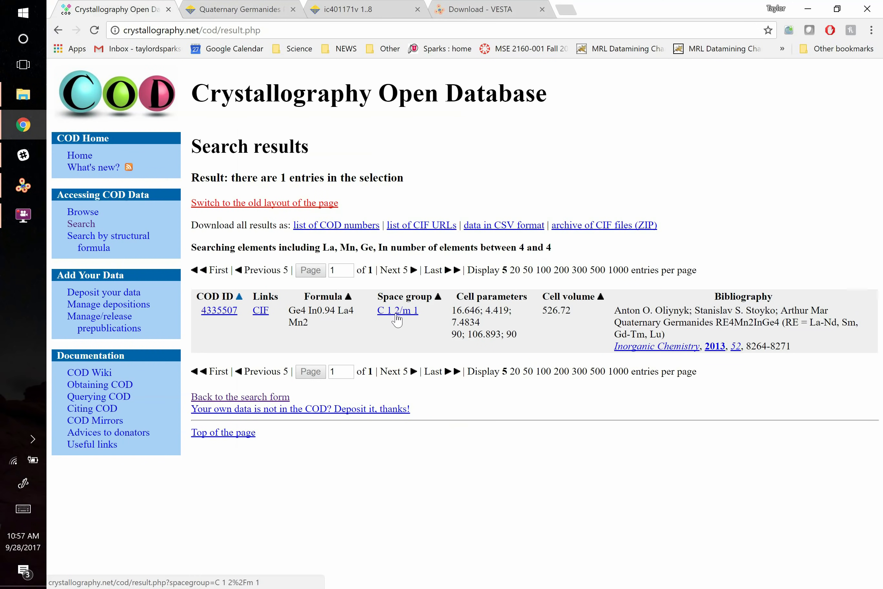
pyautogui.click(261, 313)
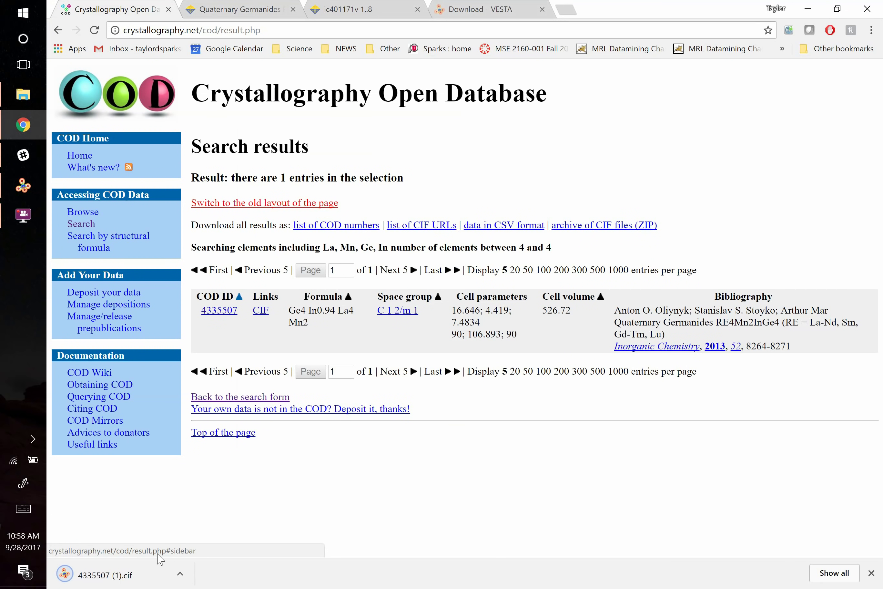
pyautogui.click(137, 580)
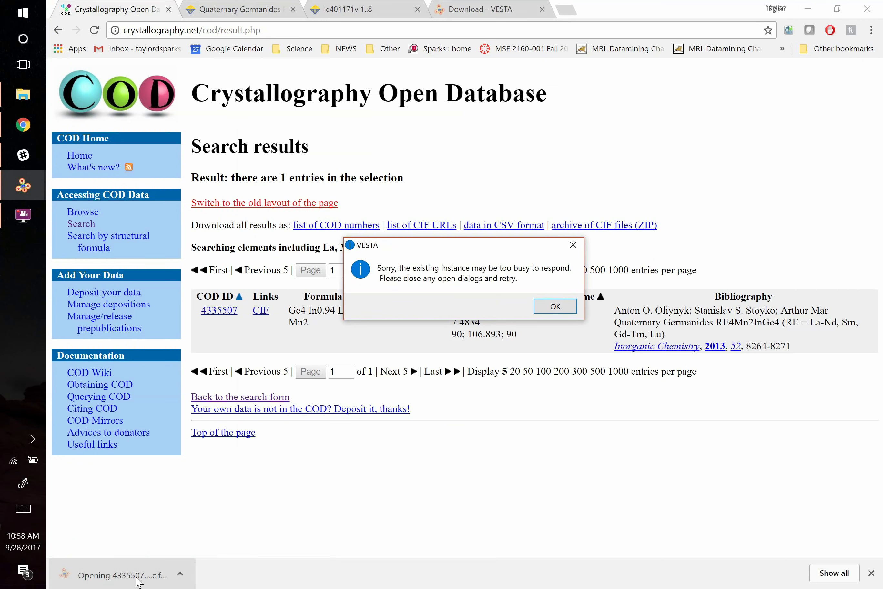
pyautogui.click(548, 308)
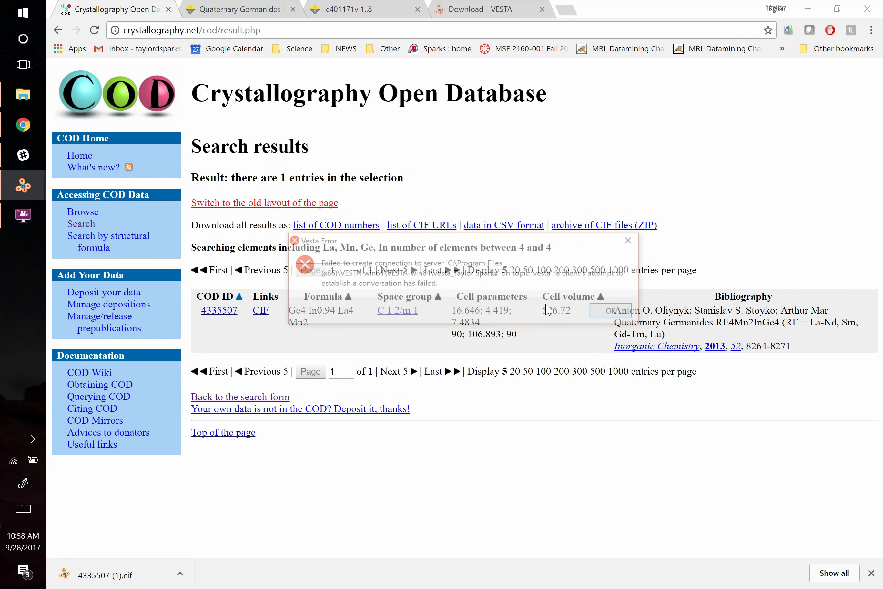
pyautogui.click(615, 310)
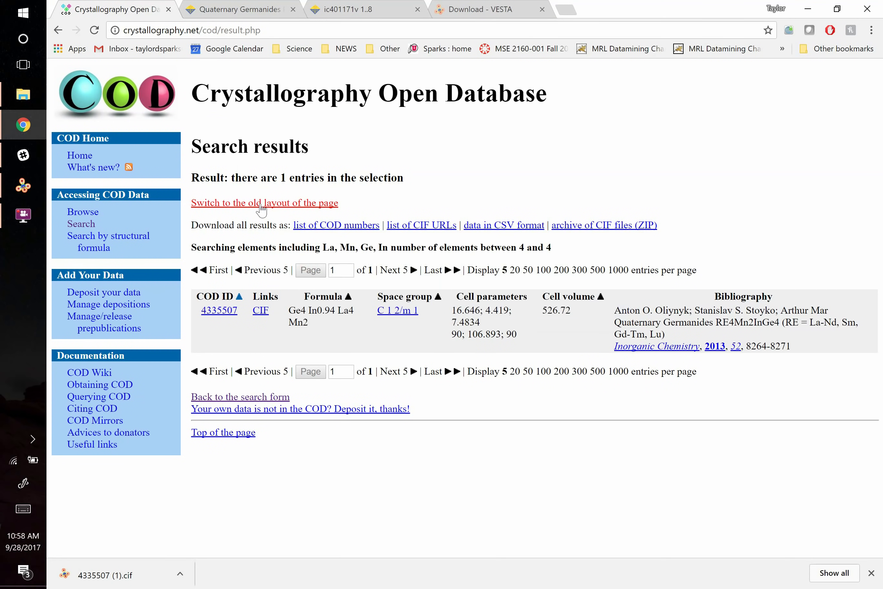
# - Close the empty New Data window and quit VESTA, then re-download and open the CIF
pyautogui.hotkey('alt', 'Tab')
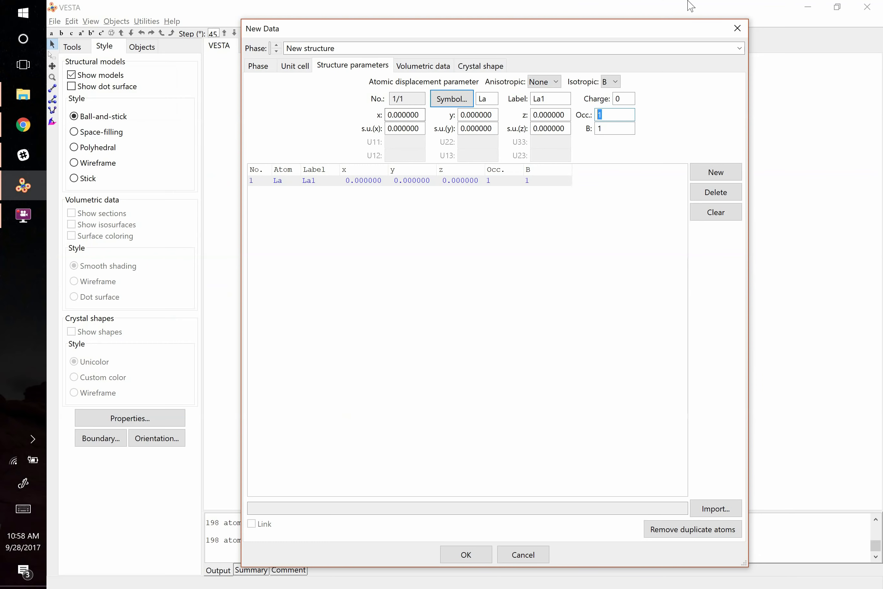
pyautogui.click(737, 28)
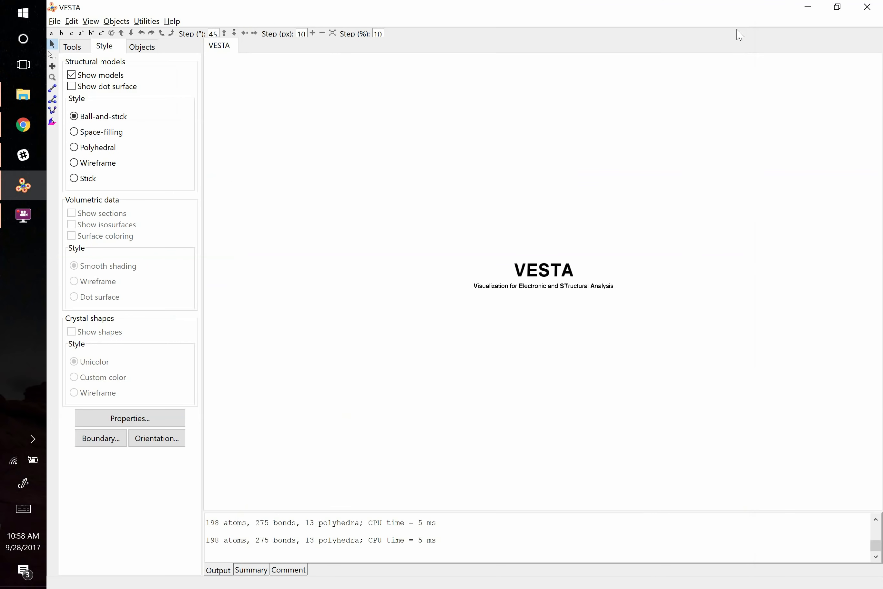
pyautogui.click(868, 7)
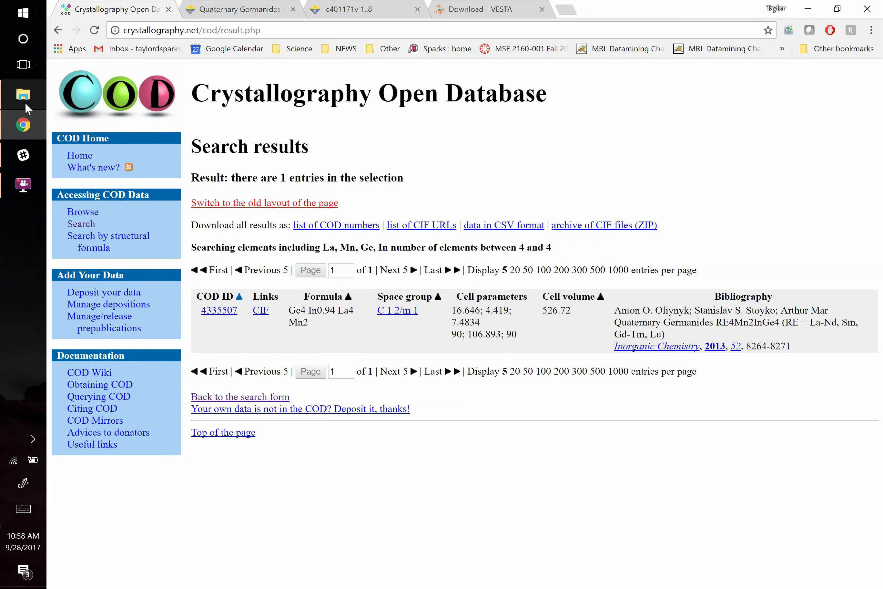
pyautogui.click(261, 310)
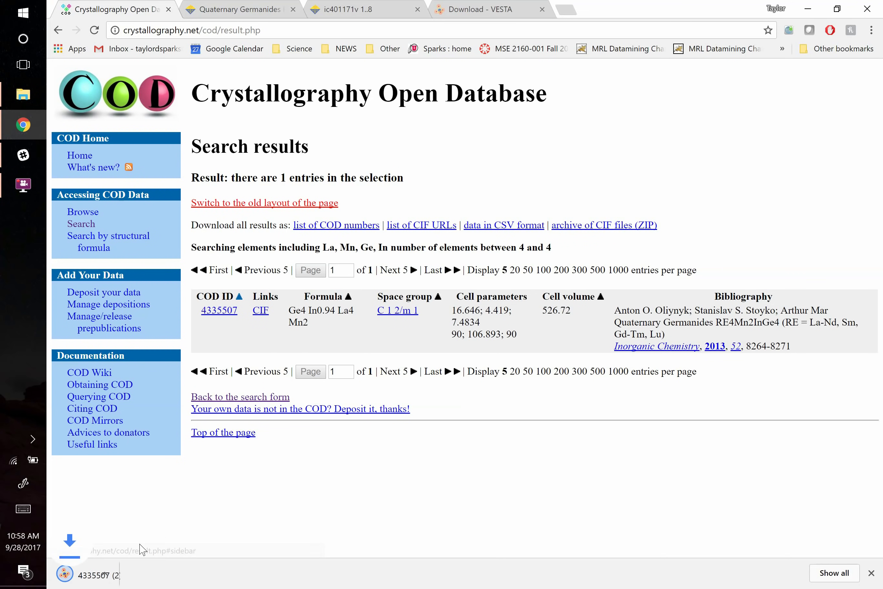
pyautogui.click(103, 573)
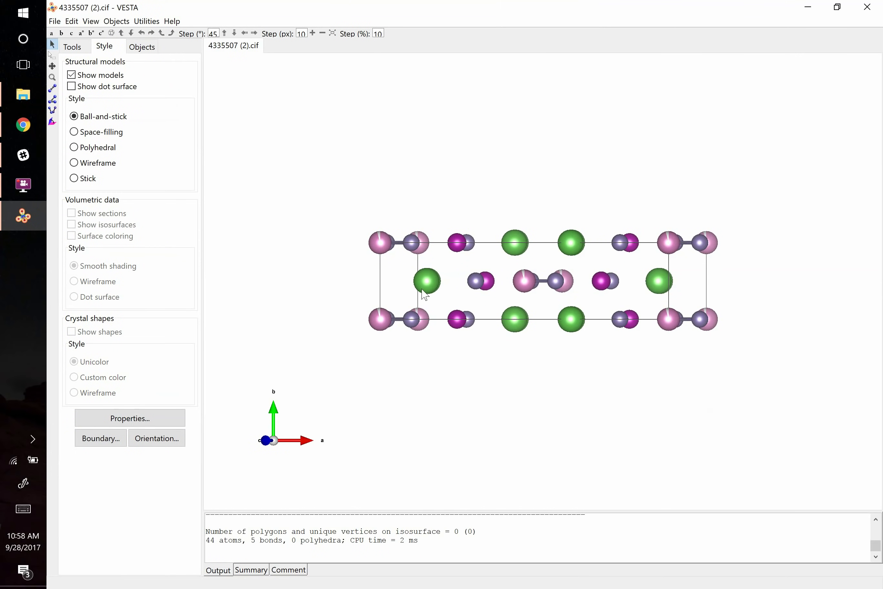
# - Rotate the loaded La4Mn2InGe4 model to inspect it, then return to the COD results
pyautogui.moveTo(421, 293); pyautogui.dragTo(396, 447)
pyautogui.moveTo(538, 251); pyautogui.dragTo(501, 294)
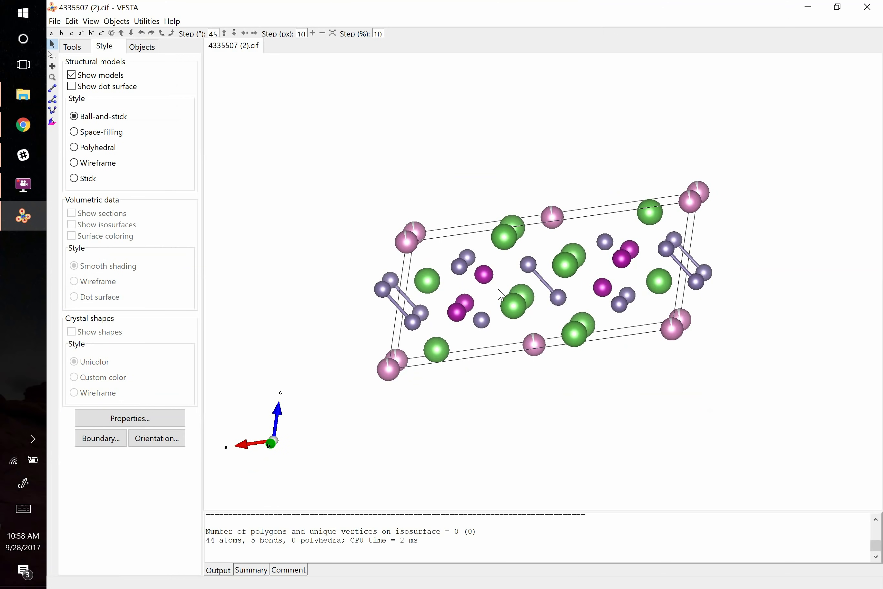
pyautogui.hotkey('alt', 'Tab')
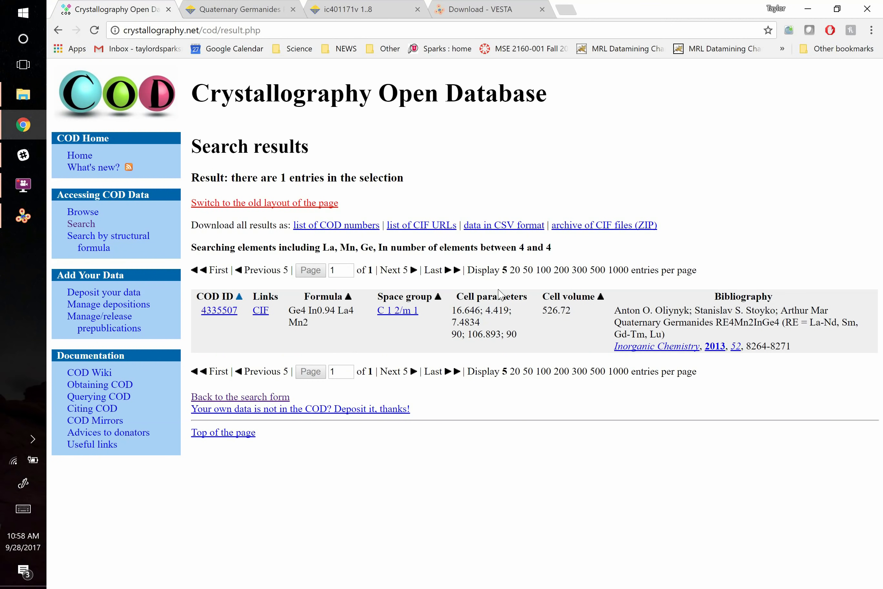
# - Scroll the ic401171v paper to Figure 2's RE4Mn2InGe4 structure drawings in Results and Discussion
pyautogui.click(369, 7)
pyautogui.scroll(-10, 391, 176)
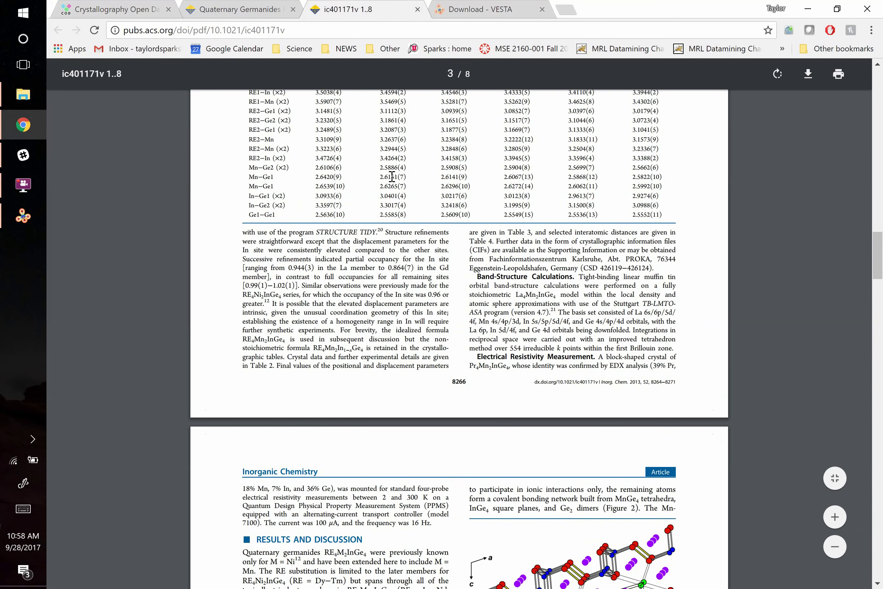
pyautogui.scroll(-1, 391, 176)
pyautogui.scroll(20, 392, 176)
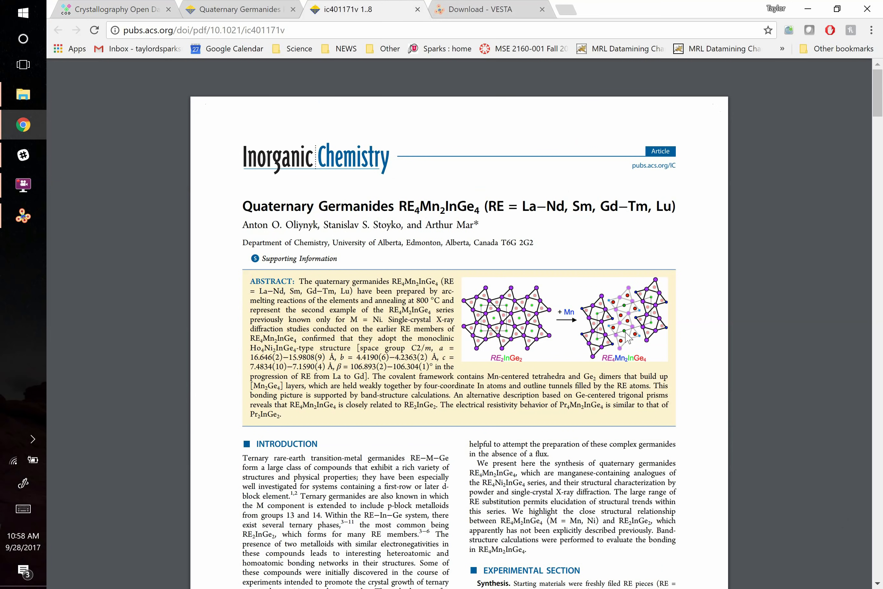
pyautogui.scroll(-3, 627, 336)
pyautogui.scroll(-20, 627, 337)
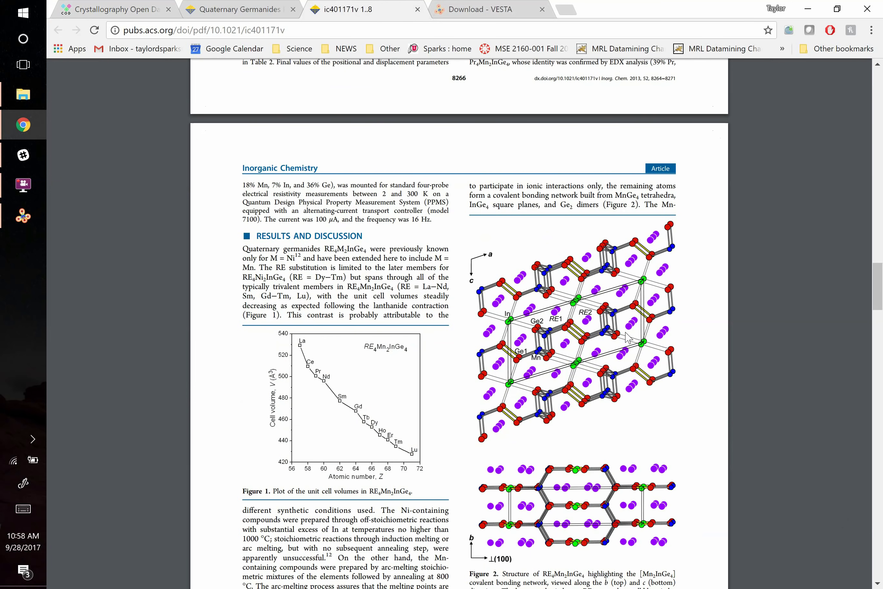
pyautogui.scroll(-6, 628, 336)
pyautogui.scroll(3, 627, 337)
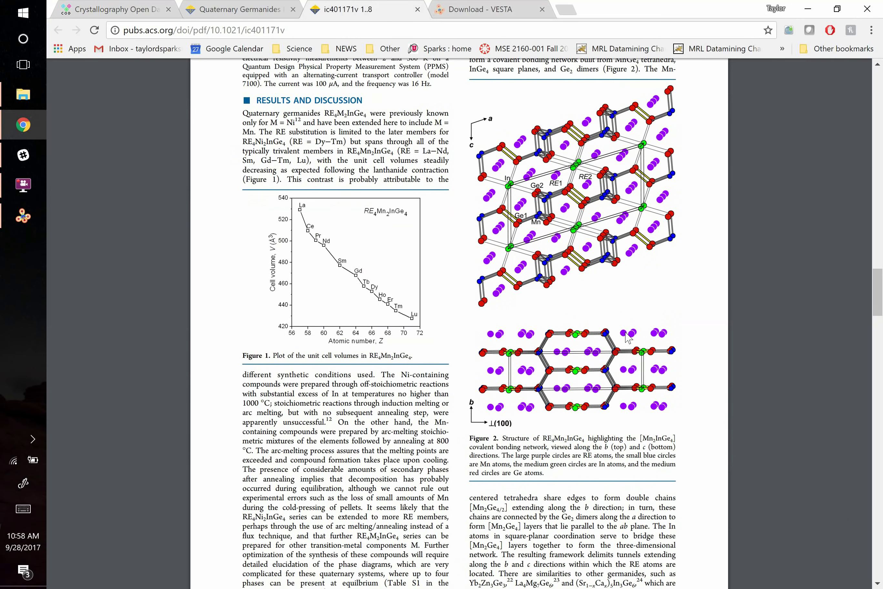
pyautogui.scroll(1, 628, 337)
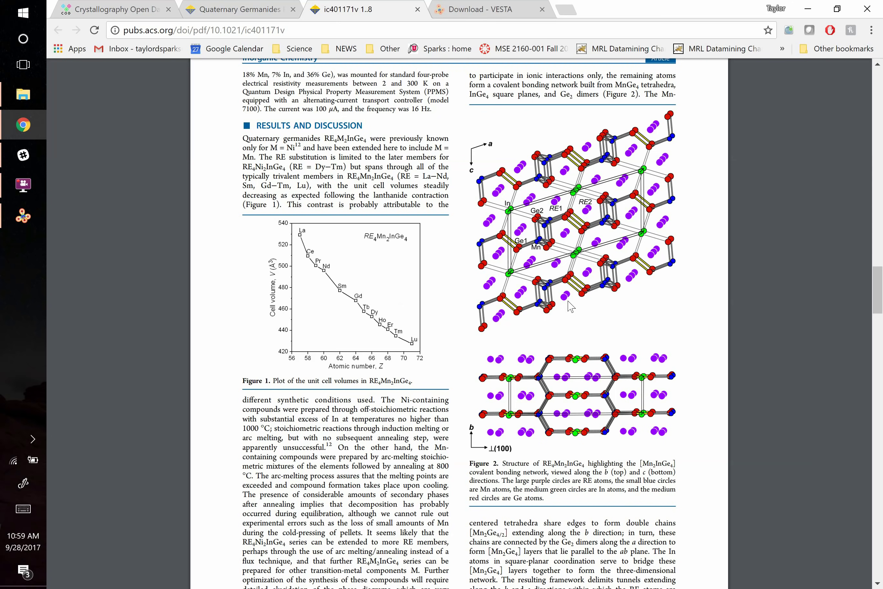
pyautogui.scroll(-2, 576, 351)
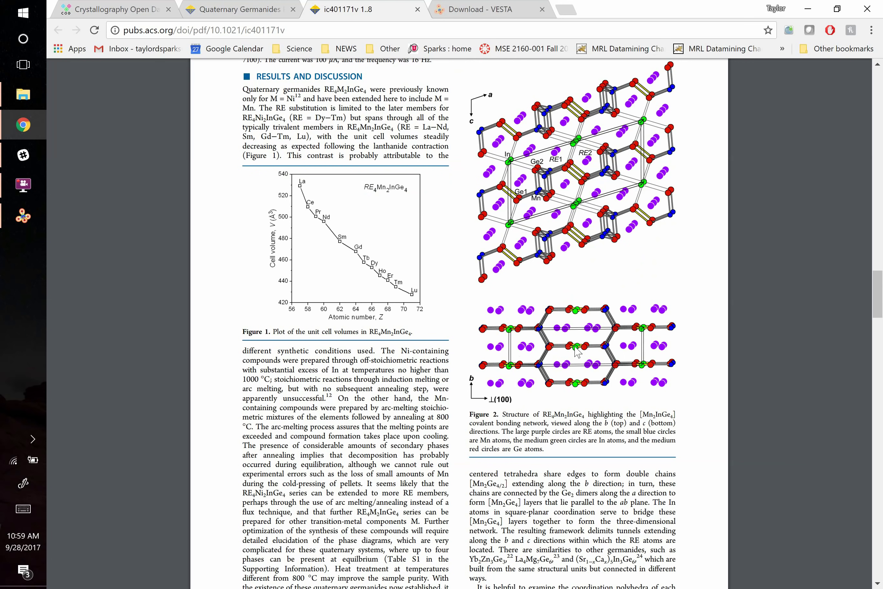
# - Delete the existing Ge–Ge bond rule in VESTA's Bonds settings and apply
pyautogui.hotkey('alt', 'Tab')
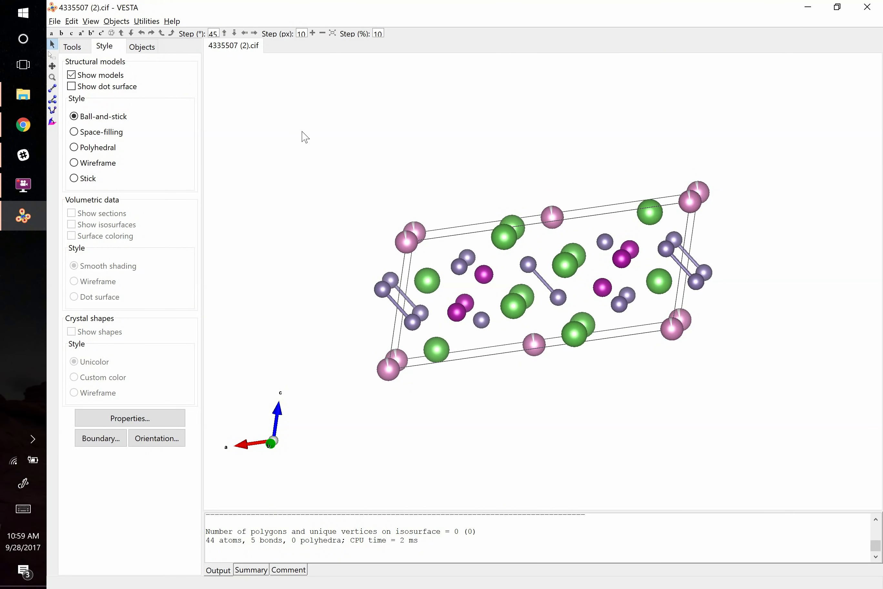
pyautogui.click(76, 24)
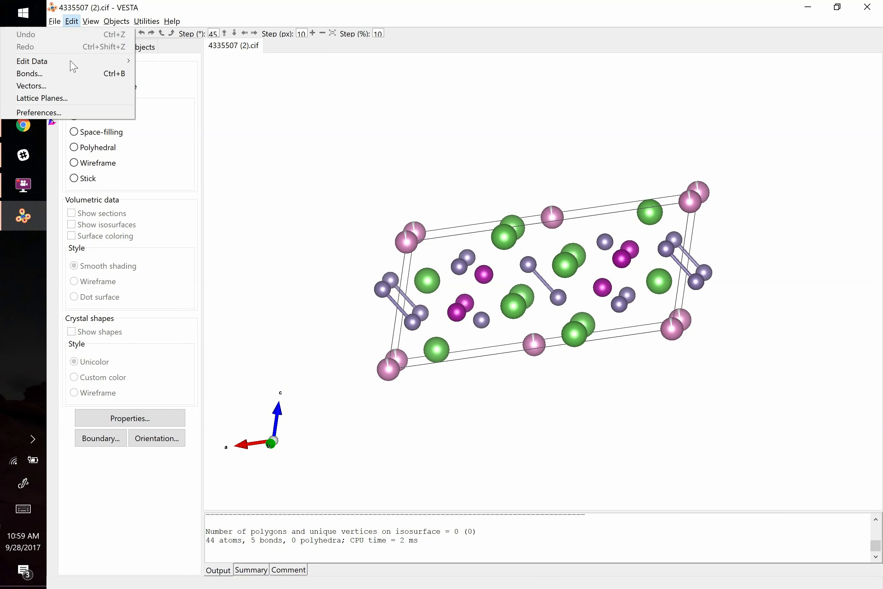
pyautogui.click(70, 76)
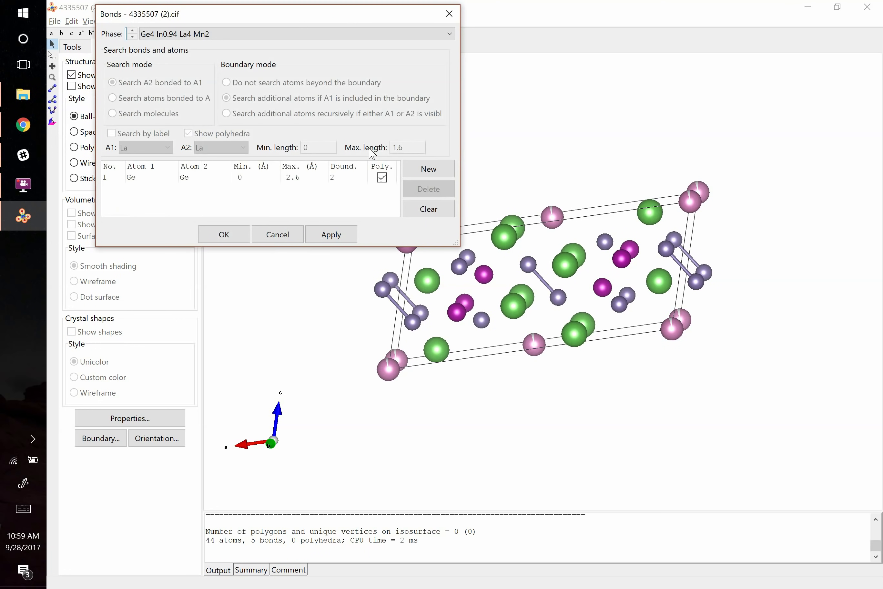
pyautogui.click(229, 179)
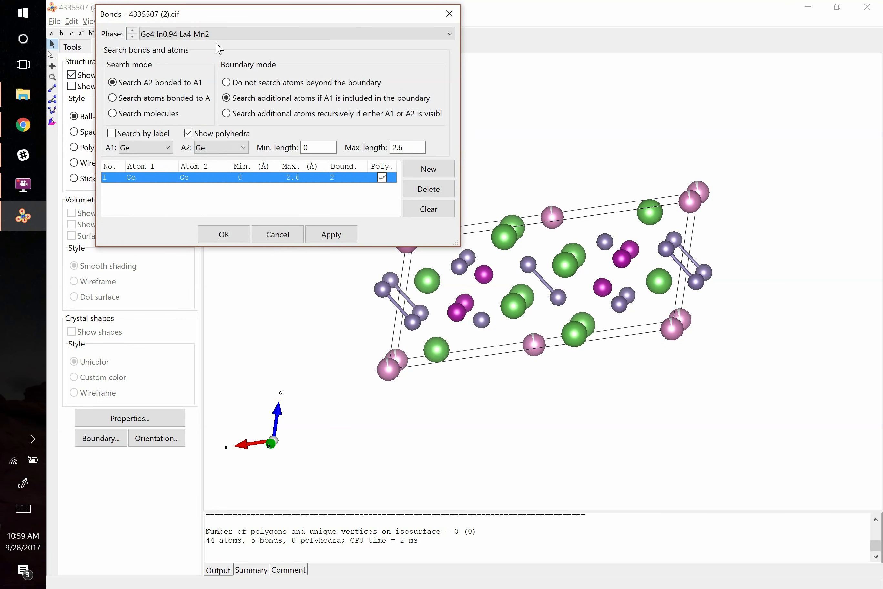
pyautogui.moveTo(240, 16); pyautogui.dragTo(207, 17)
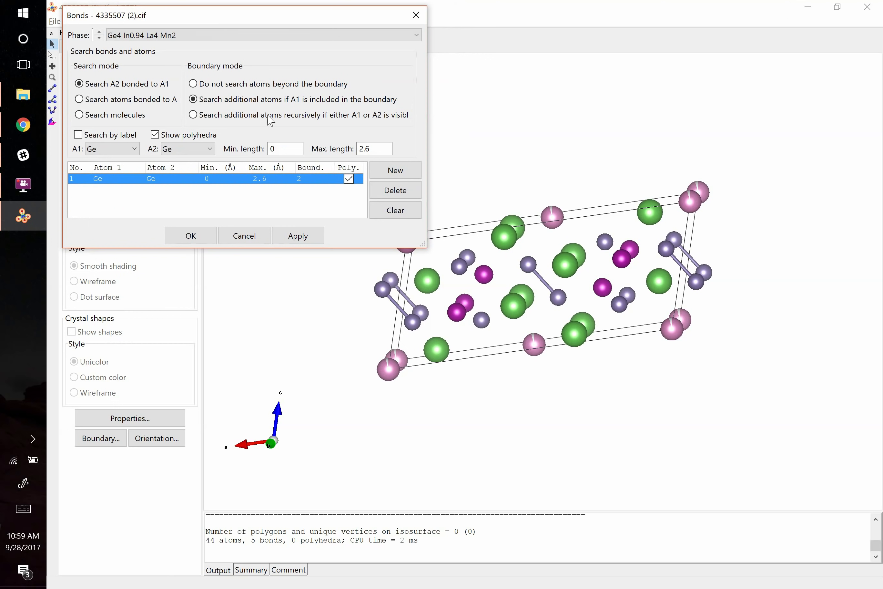
pyautogui.click(382, 191)
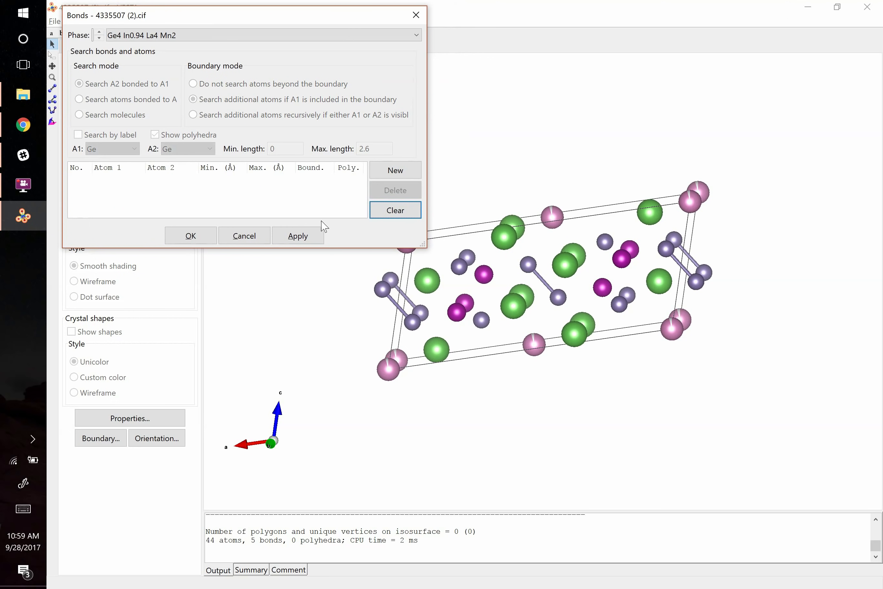
pyautogui.click(306, 236)
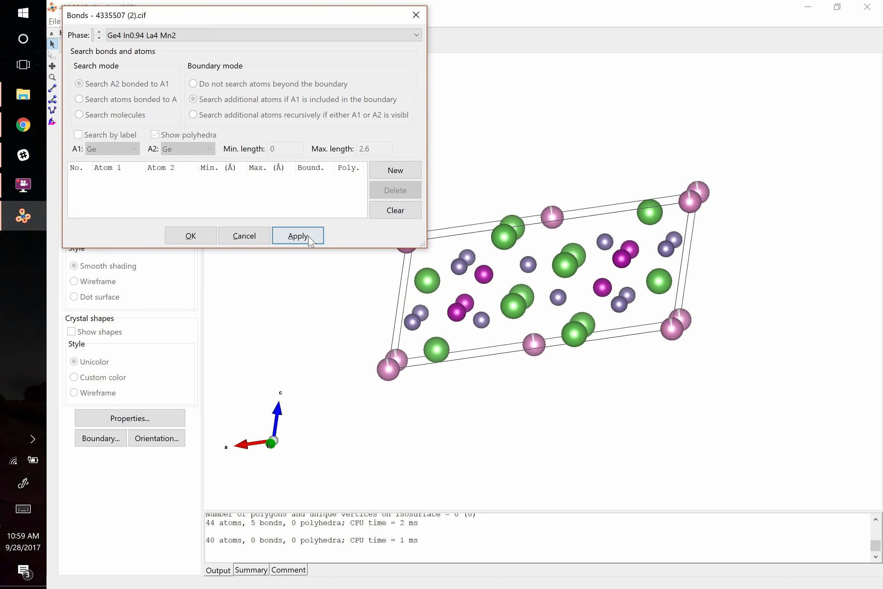
# - Add a new Ge–Ge bond search up to 2.6 Å with polyhedra and apply it
pyautogui.click(394, 171)
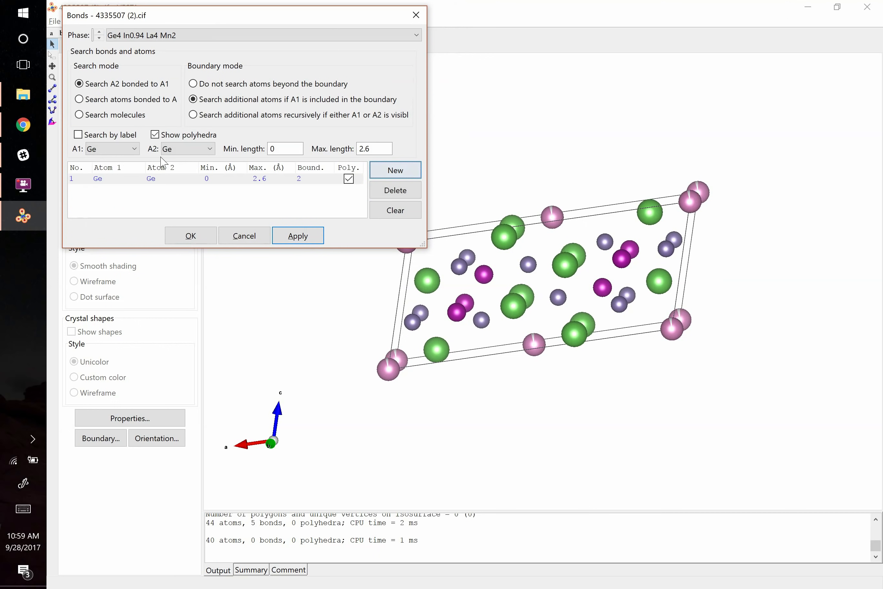
pyautogui.click(132, 149)
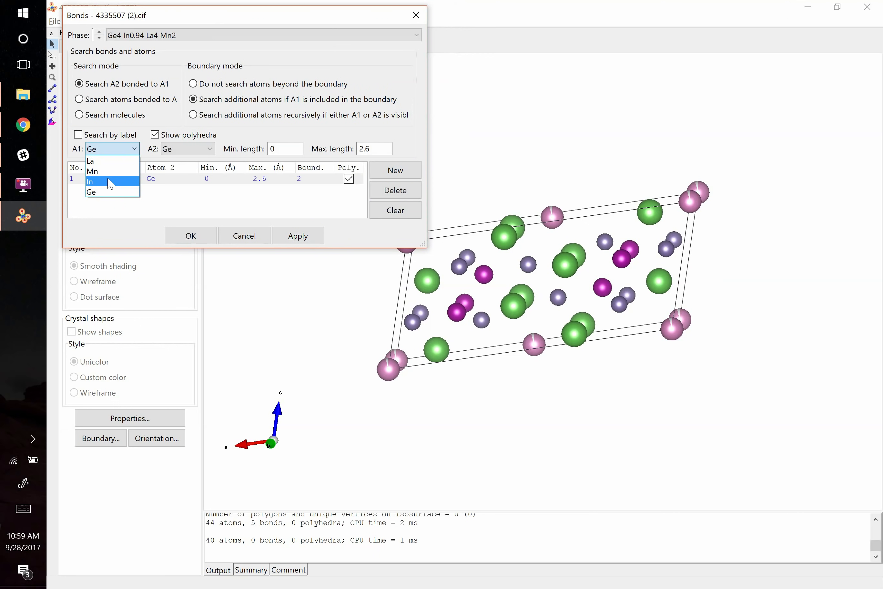
pyautogui.click(110, 192)
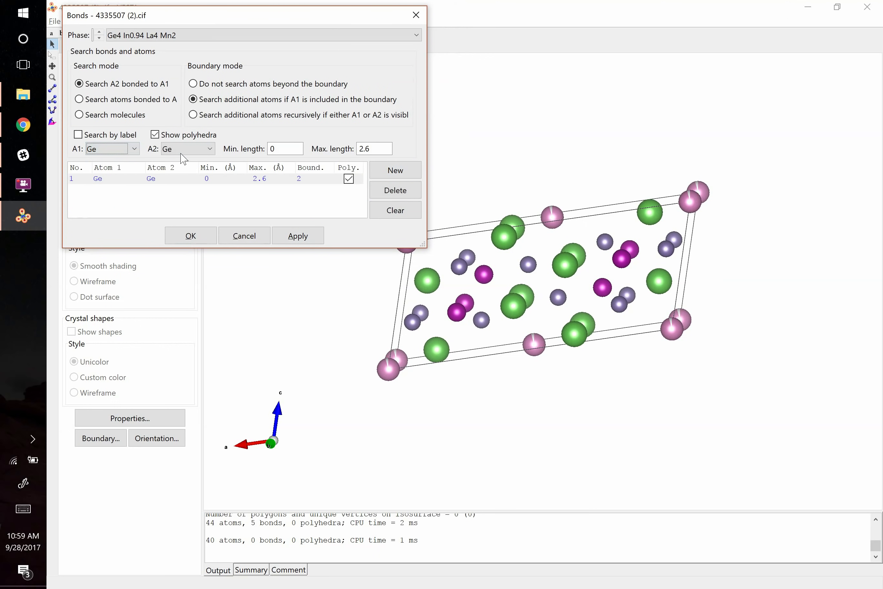
pyautogui.hotkey('alt', 'Tab')
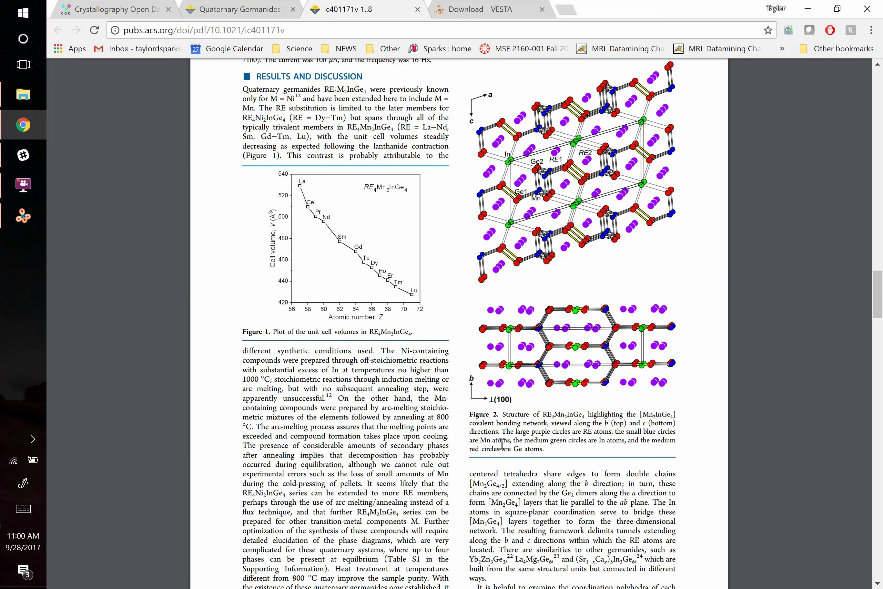
pyautogui.hotkey('alt', 'Tab')
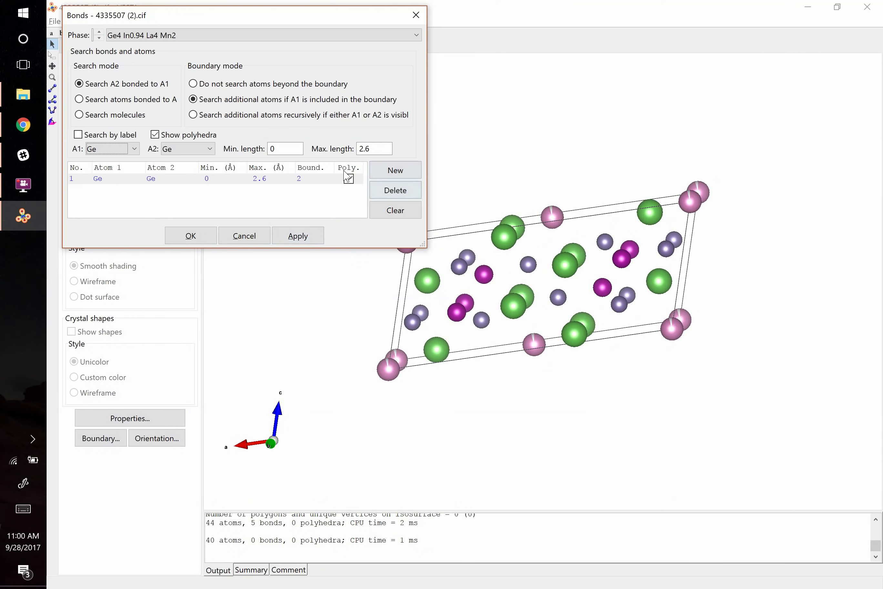
pyautogui.click(296, 235)
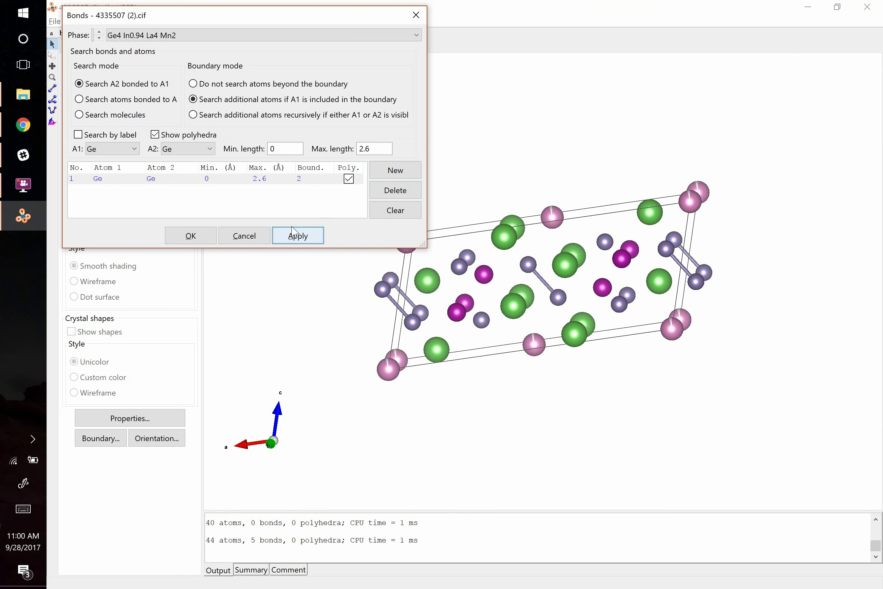
# - Add a Ge–Mn bond search and compare the result with the paper's figure
pyautogui.click(382, 170)
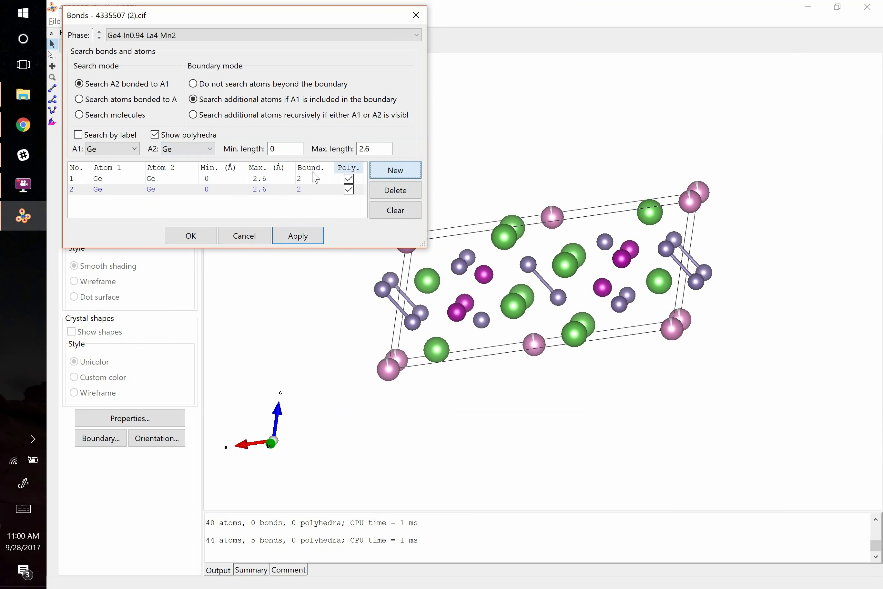
pyautogui.click(189, 154)
pyautogui.click(179, 172)
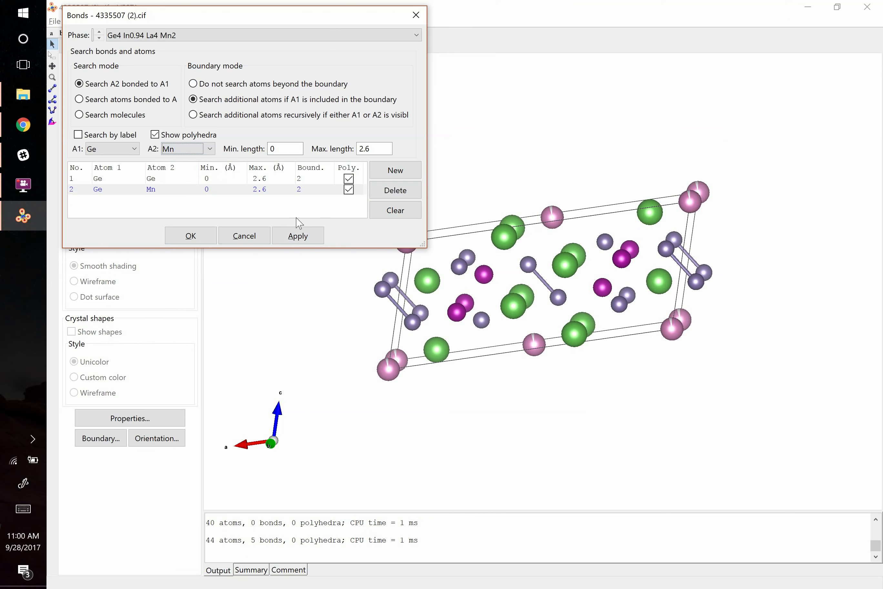
pyautogui.click(300, 239)
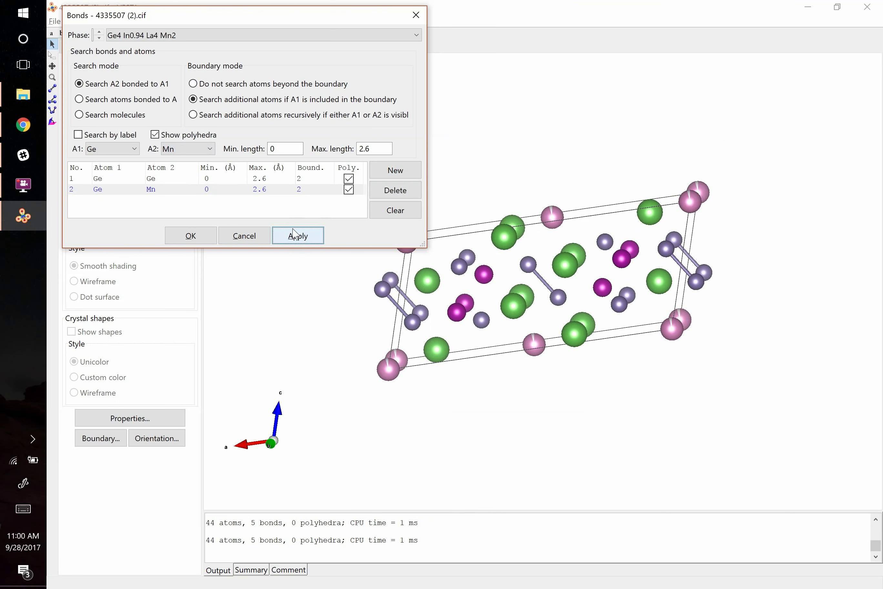
pyautogui.hotkey('alt', 'Tab')
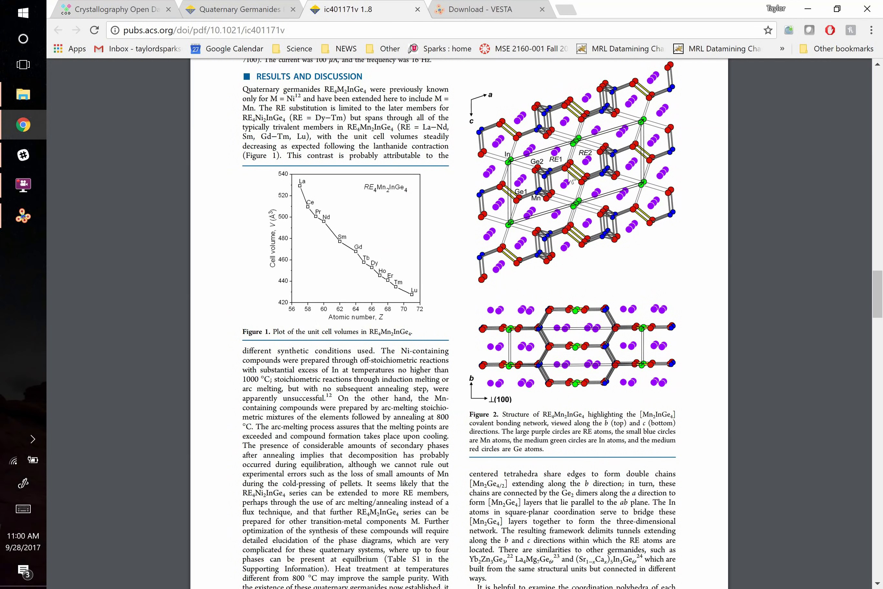
pyautogui.hotkey('alt', 'Tab')
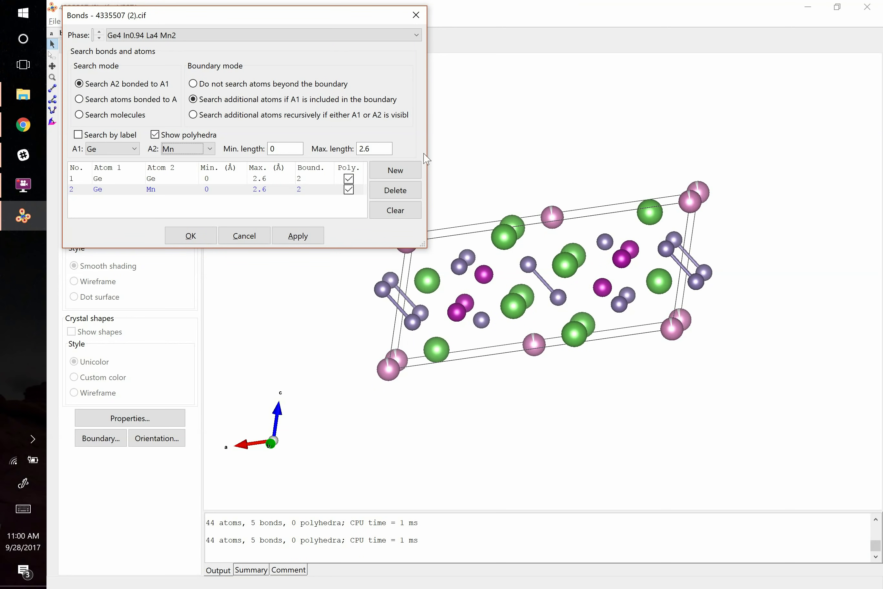
# - Raise the Ge–Ge bond maximum length to 3 Å, then to 4 Å
pyautogui.click(267, 178)
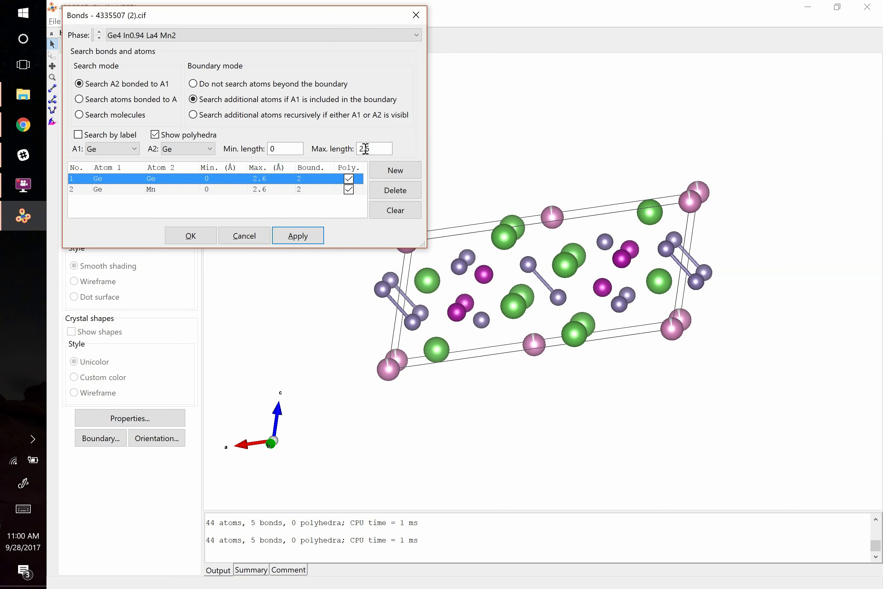
pyautogui.moveTo(366, 148); pyautogui.dragTo(353, 149)
pyautogui.write('3')
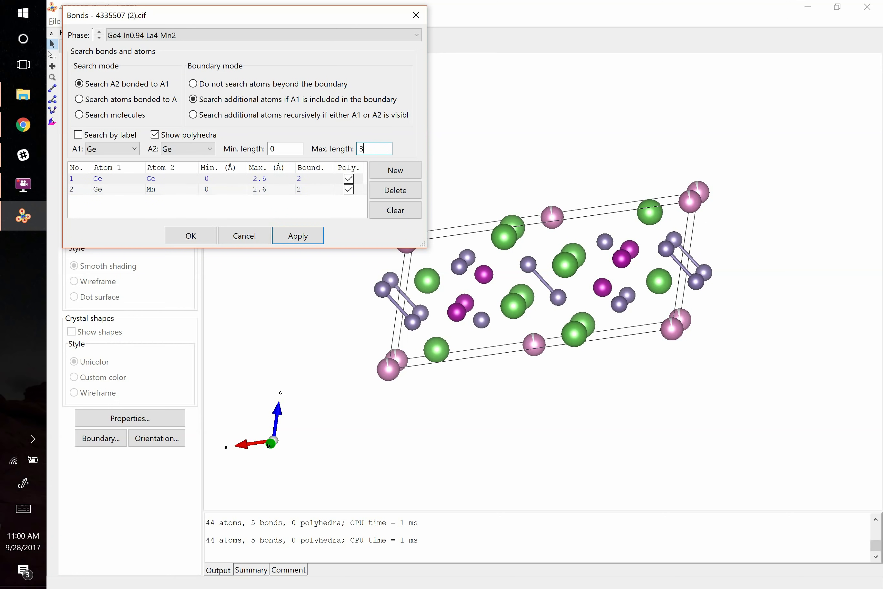
pyautogui.click(301, 237)
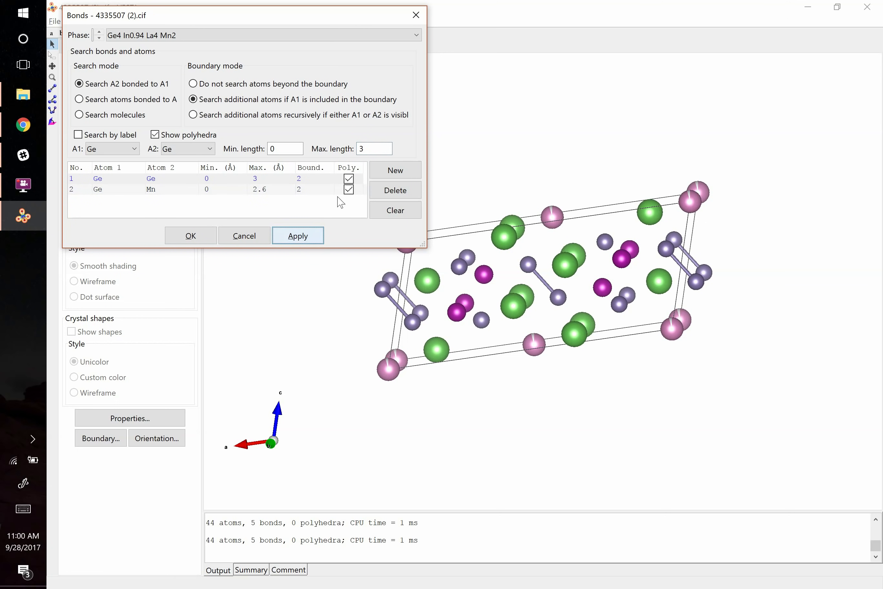
pyautogui.moveTo(366, 148); pyautogui.dragTo(357, 149)
pyautogui.write('4')
pyautogui.click(302, 238)
# - Set the Ge–Mn bond maximum length to 4 Å and close the Bonds dialog
pyautogui.click(262, 190)
pyautogui.moveTo(381, 149); pyautogui.dragTo(327, 155)
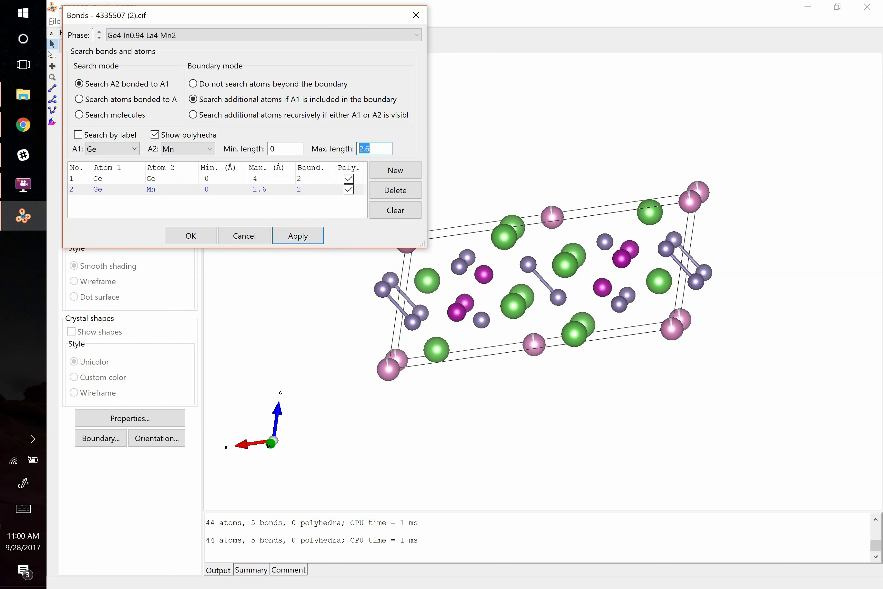
pyautogui.write('4')
pyautogui.click(299, 236)
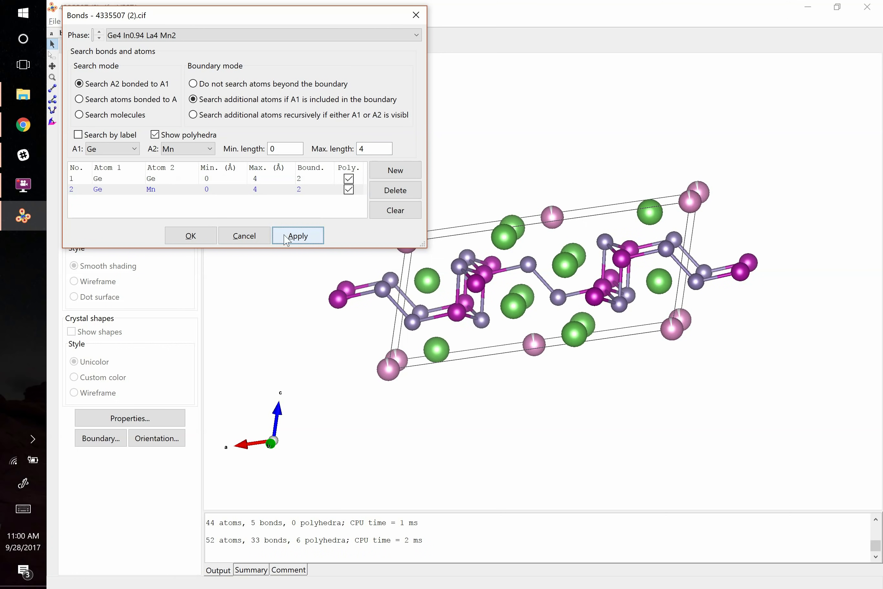
pyautogui.click(195, 237)
pyautogui.moveTo(451, 361); pyautogui.dragTo(459, 351)
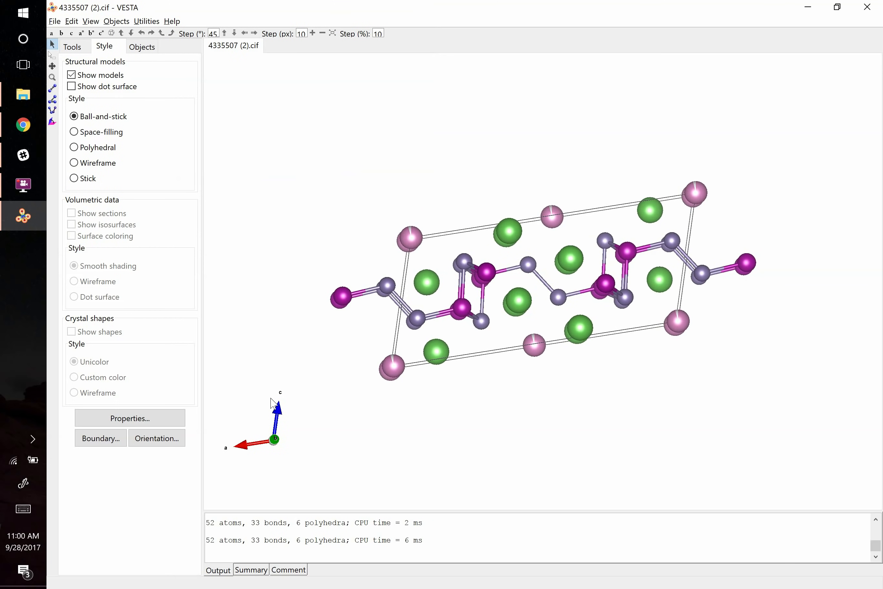
# - Set the boundary z range from -1 to 2, stacking three cells along c
pyautogui.hotkey('alt', 'Tab')
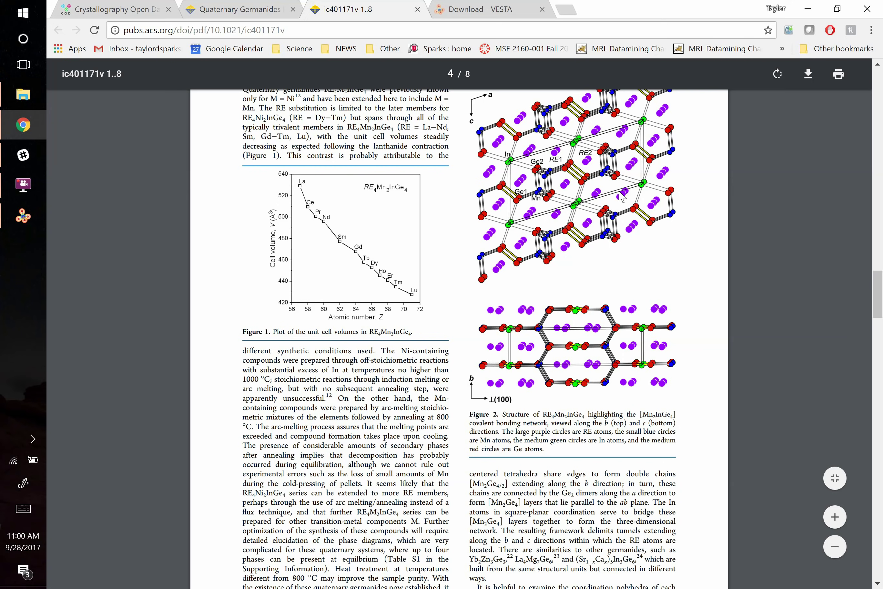
pyautogui.hotkey('alt', 'Tab')
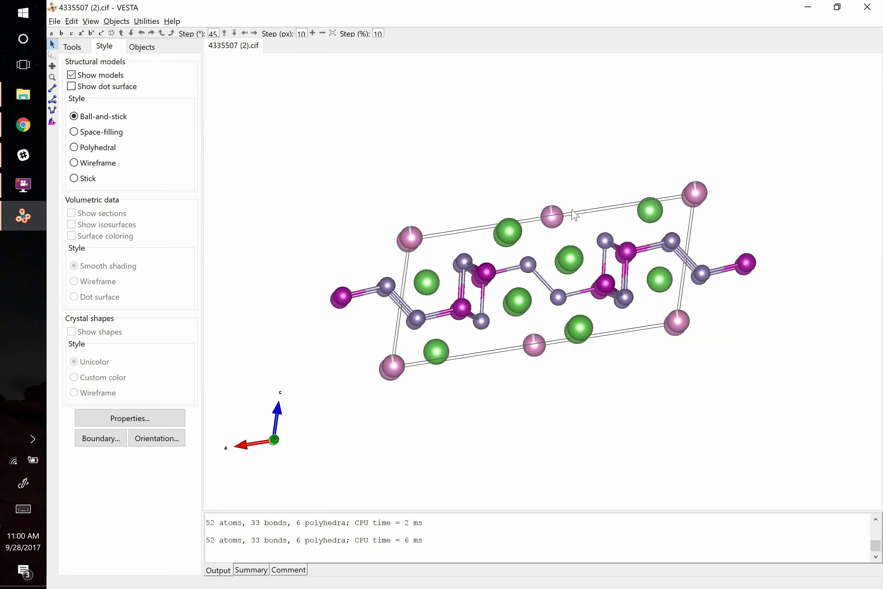
pyautogui.click(103, 444)
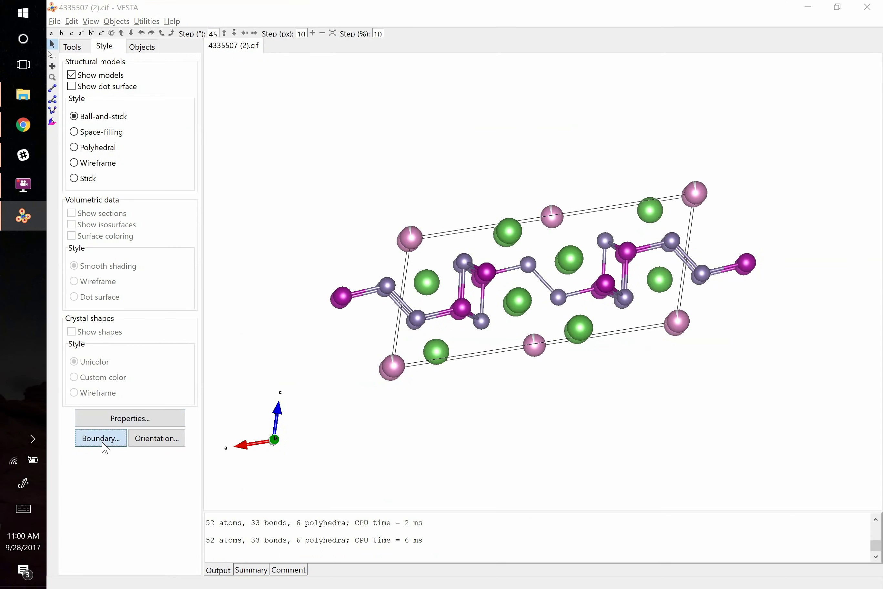
pyautogui.moveTo(173, 18); pyautogui.dragTo(186, 46)
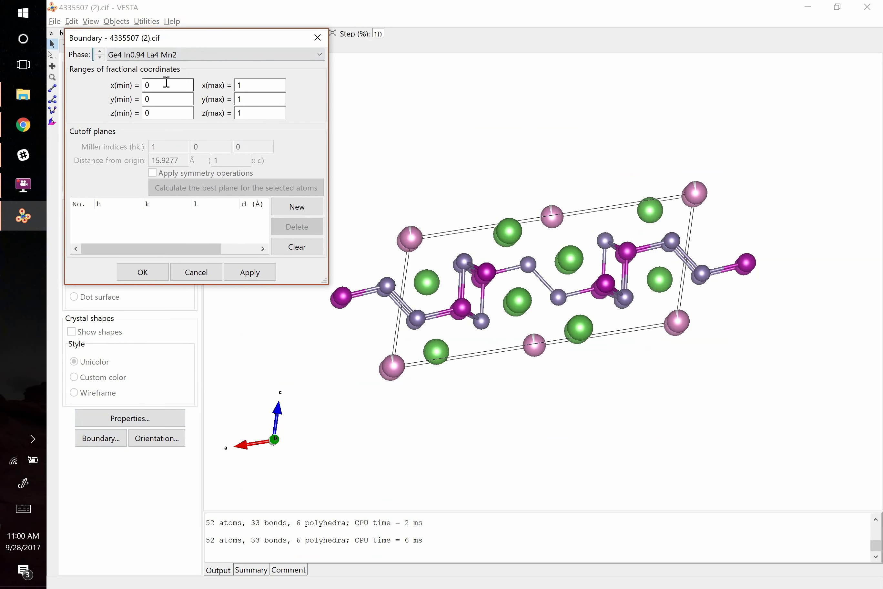
pyautogui.hotkey('alt', 'Tab')
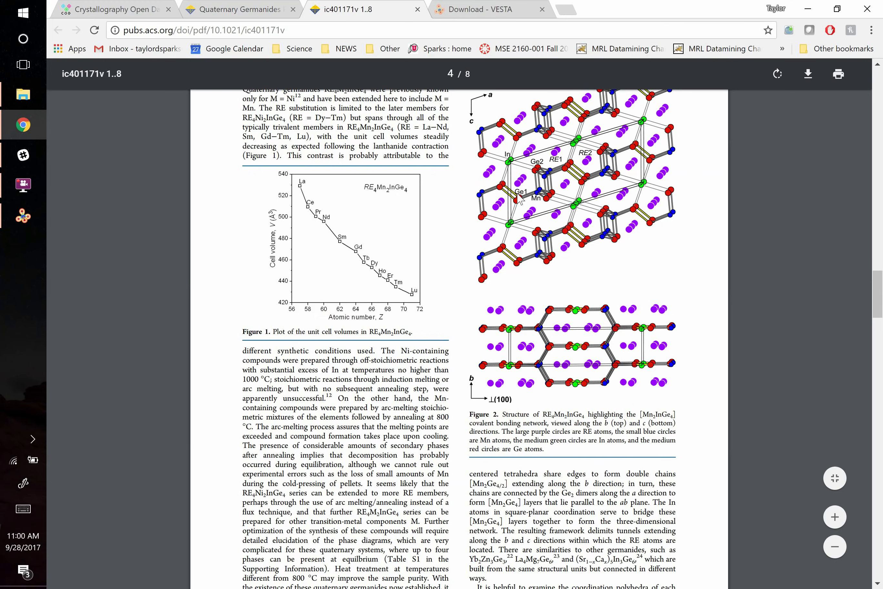
pyautogui.hotkey('alt', 'Tab')
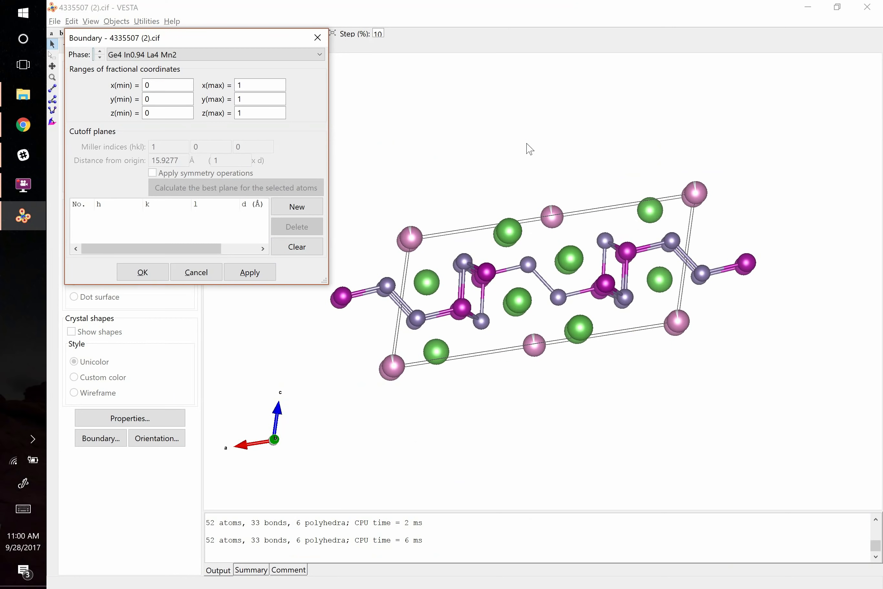
pyautogui.moveTo(168, 114); pyautogui.dragTo(81, 127)
pyautogui.write('-1')
pyautogui.moveTo(251, 114); pyautogui.dragTo(229, 116)
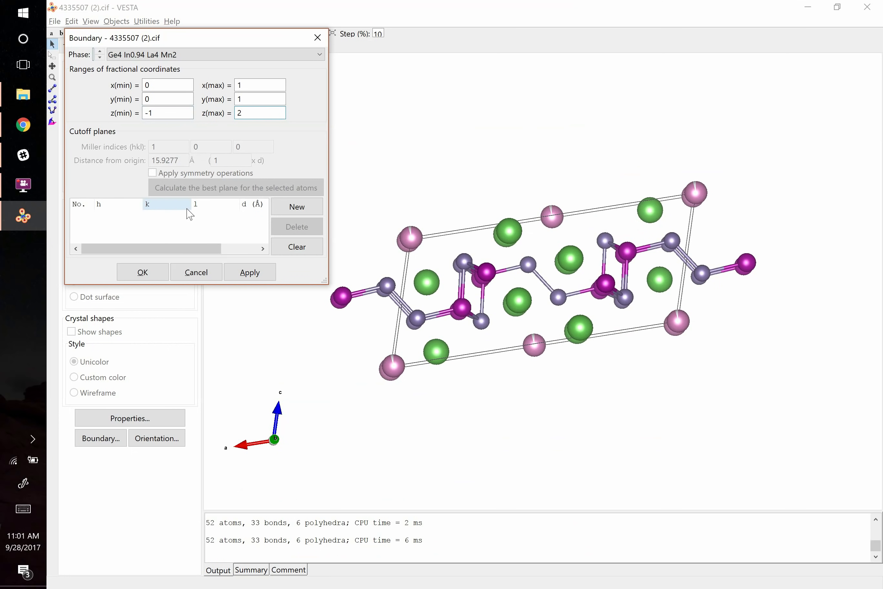
pyautogui.click(250, 273)
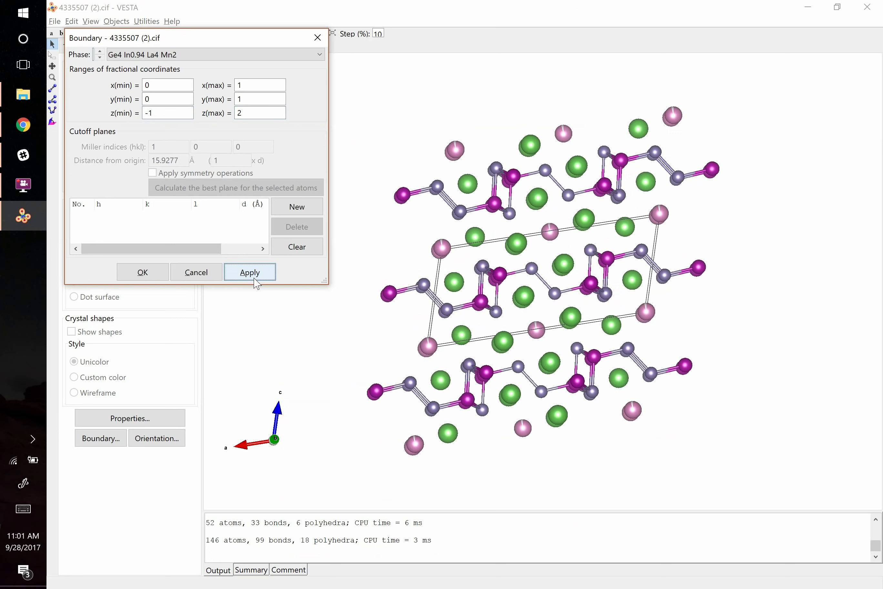
pyautogui.click(143, 272)
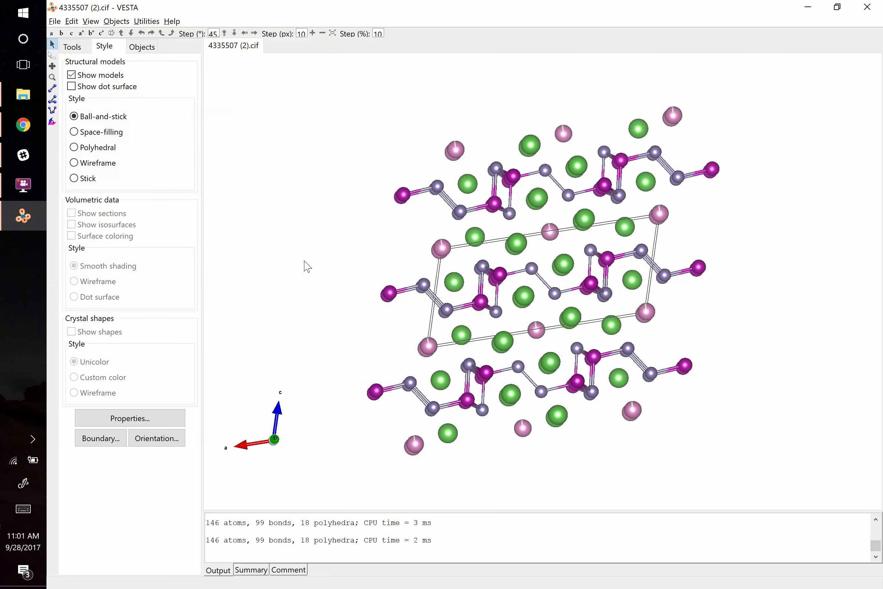
# - Orient the model down the c axis and compare it with the paper's figure
pyautogui.moveTo(440, 243)
pyautogui.mouseDown()
pyautogui.moveTo(406, 266)
pyautogui.moveTo(439, 255)
pyautogui.moveTo(432, 250)
pyautogui.mouseUp()
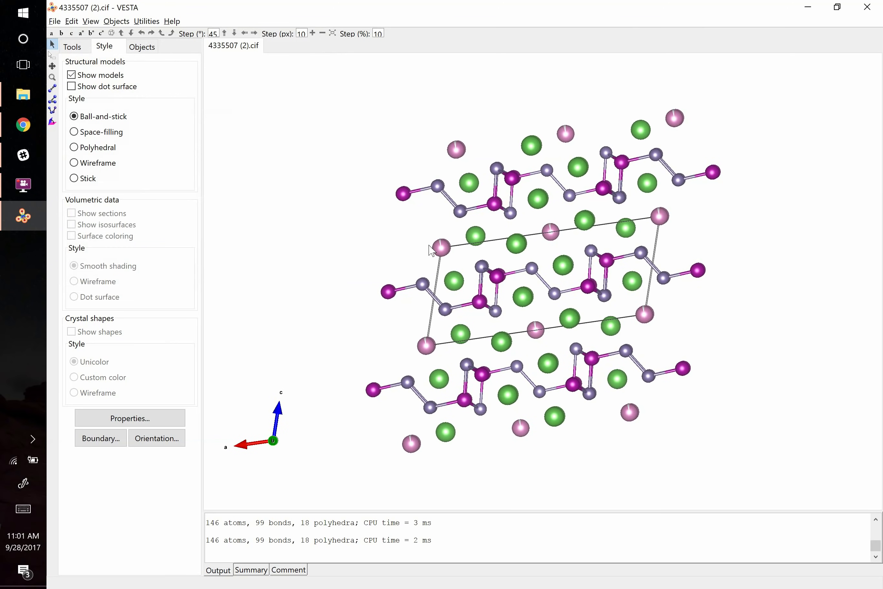
pyautogui.hotkey('alt', 'Tab')
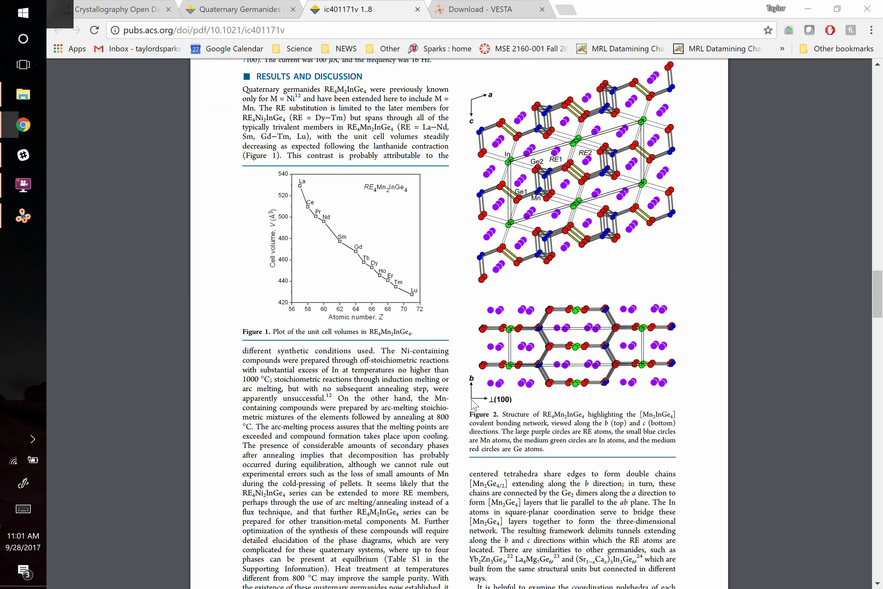
pyautogui.hotkey('alt', 'Tab')
pyautogui.click(72, 34)
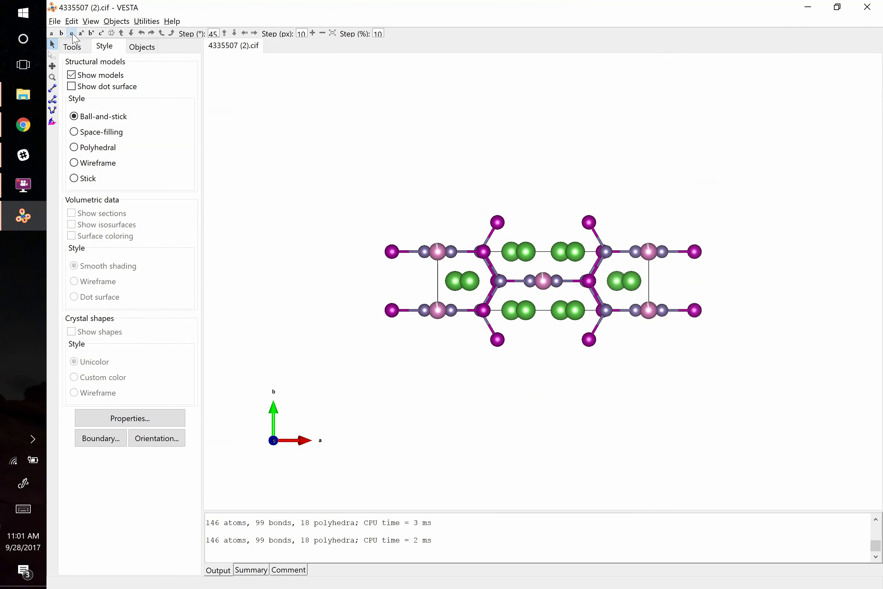
pyautogui.hotkey('alt', 'Tab')
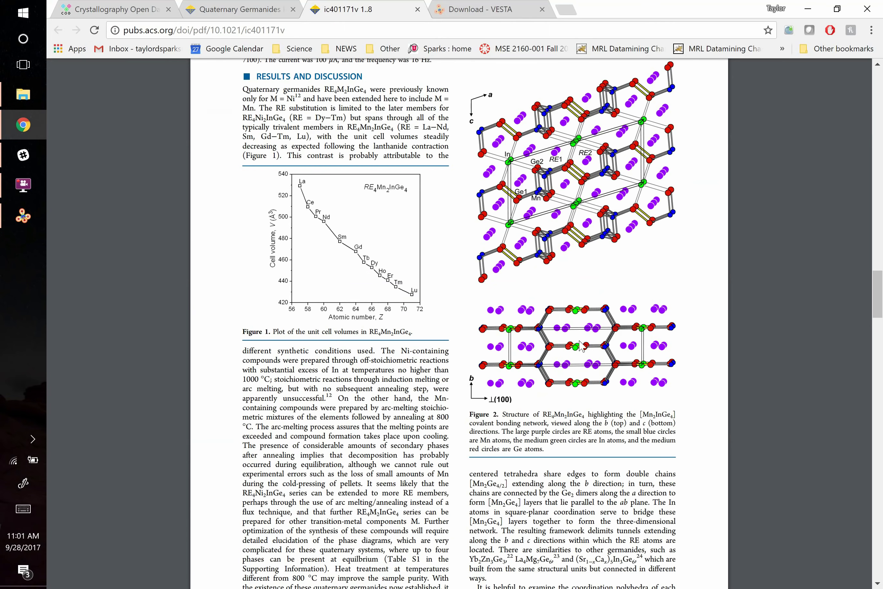
pyautogui.hotkey('alt', 'Tab')
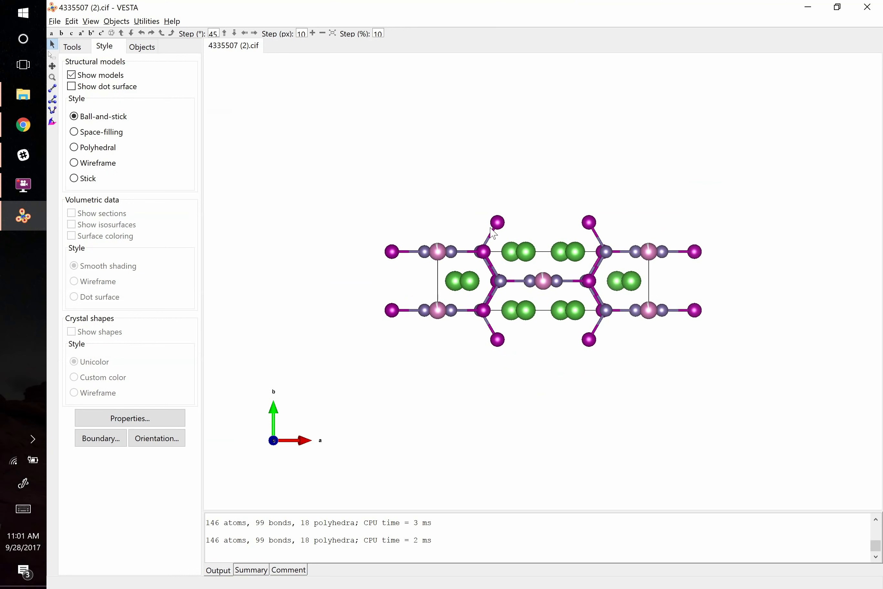
# - Set the boundary y maximum to 2, then return to the article
pyautogui.click(99, 438)
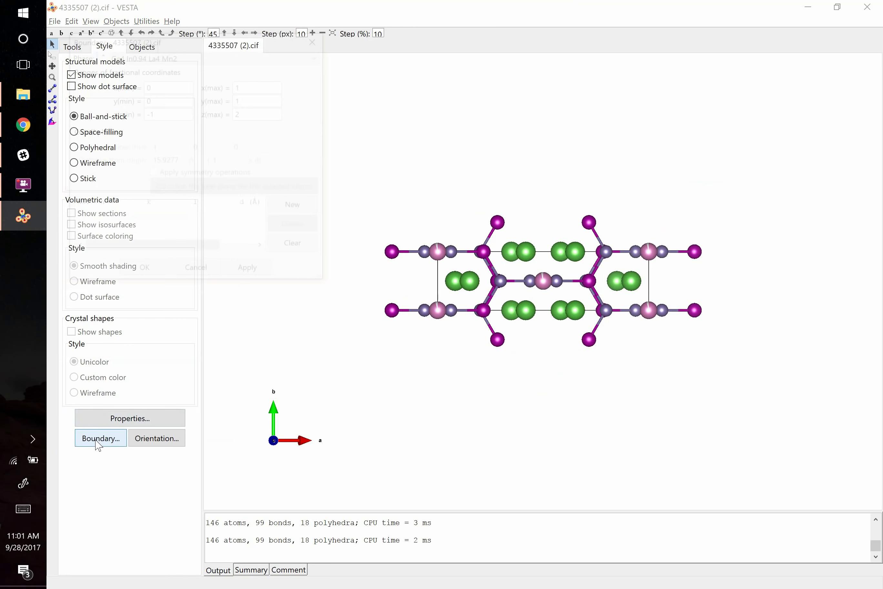
pyautogui.doubleClick(238, 99)
pyautogui.write('2')
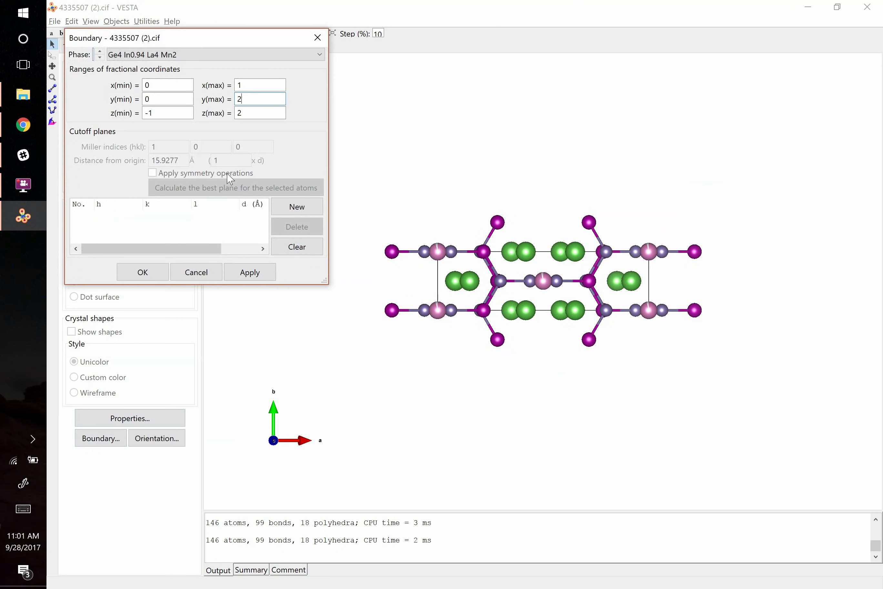
pyautogui.click(250, 273)
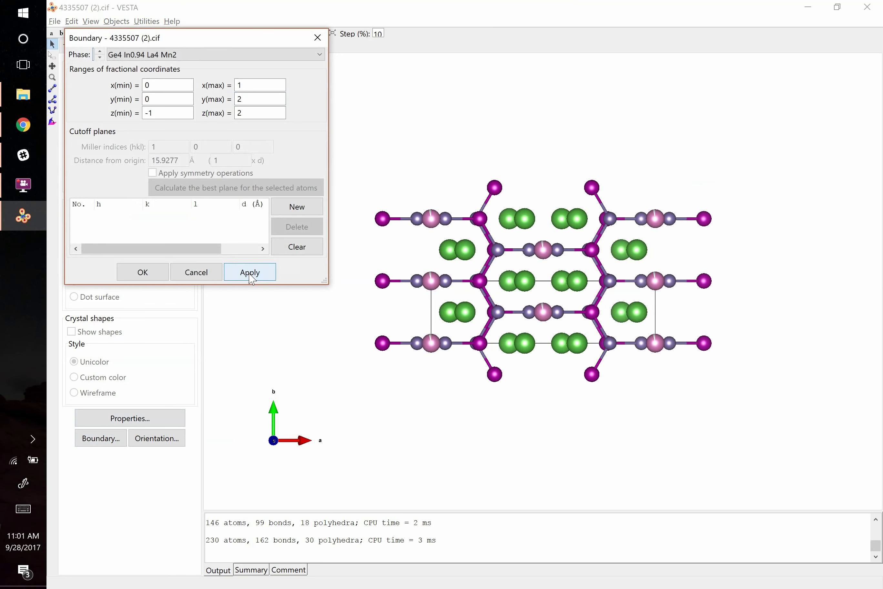
pyautogui.click(156, 279)
pyautogui.hotkey('alt', 'Tab')
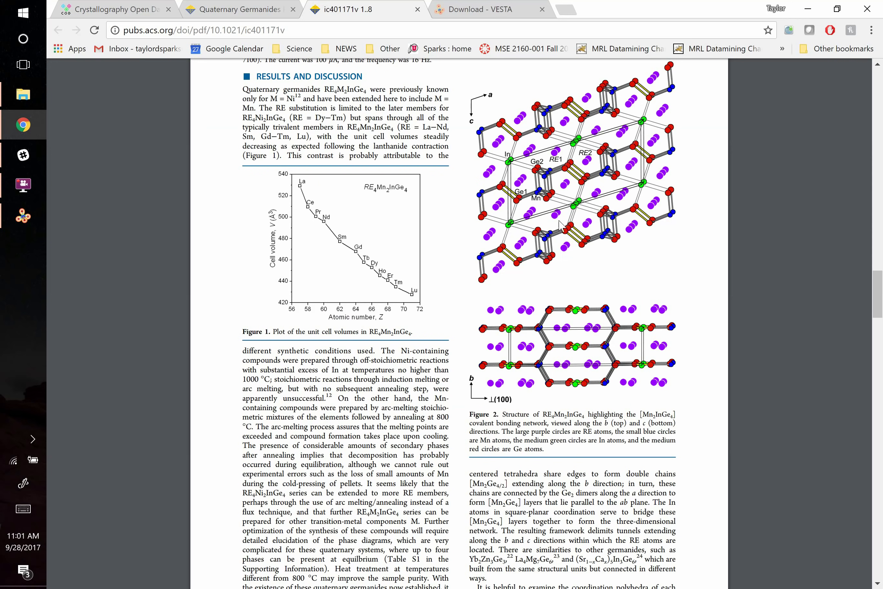
# - Scroll the article down through Figure 3, Table 5 and Figure 4
pyautogui.scroll(-1, 563, 220)
pyautogui.scroll(-10, 564, 222)
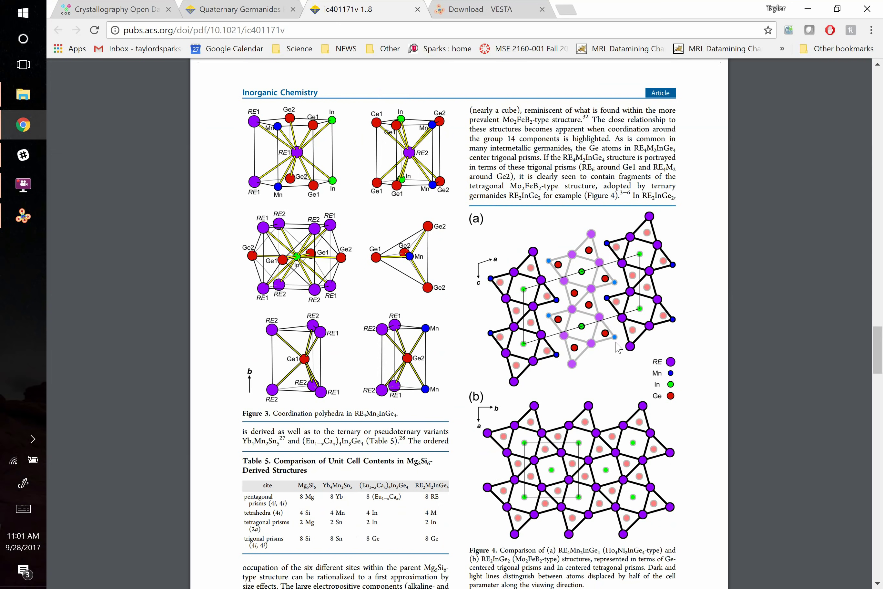
pyautogui.scroll(-1, 618, 347)
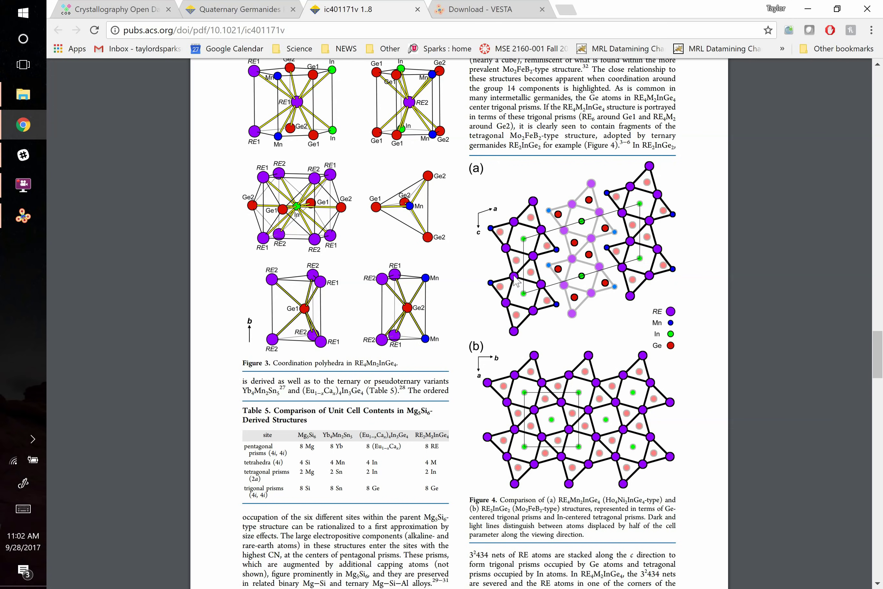
# - Delete both the Ge–Ge and Ge–Mn bond definitions
pyautogui.hotkey('alt', 'Tab')
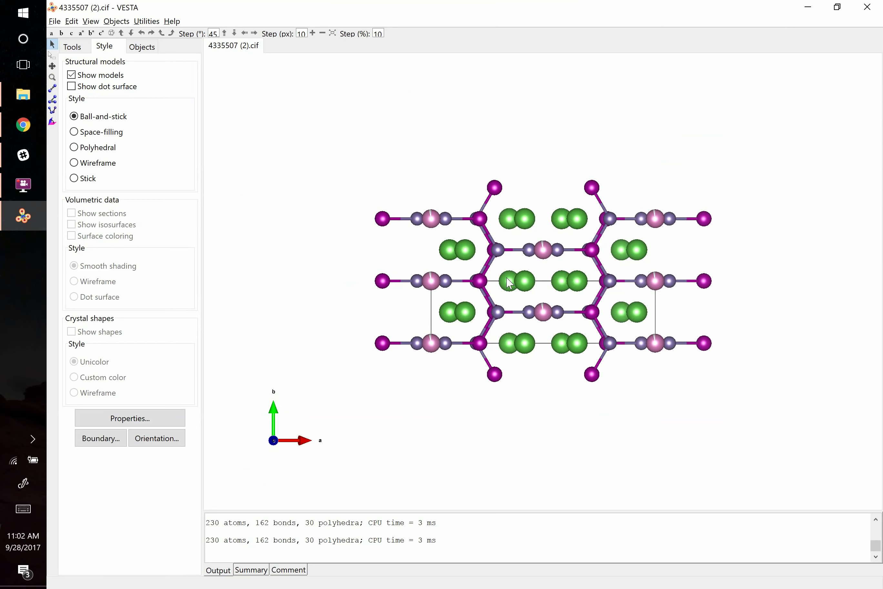
pyautogui.hotkey('ctrl', 'b')
pyautogui.click(315, 178)
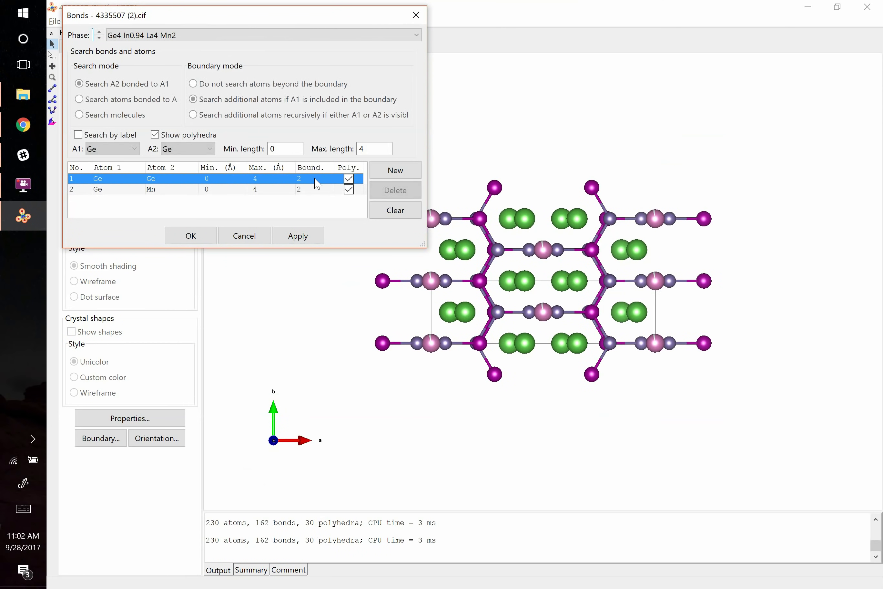
pyautogui.click(389, 195)
pyautogui.click(316, 180)
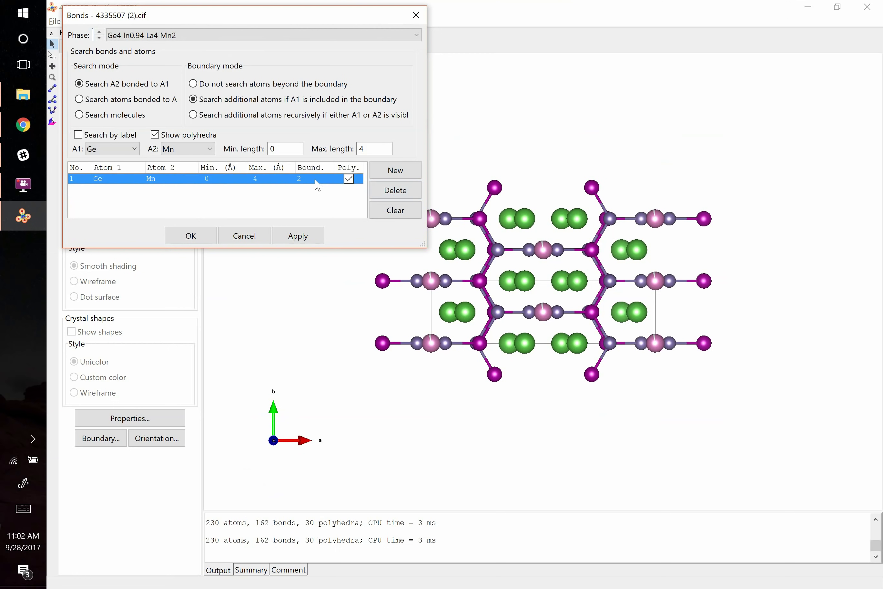
pyautogui.click(388, 190)
# - Add an La–La bond definition up to 4 Å and apply it
pyautogui.click(395, 171)
pyautogui.click(131, 149)
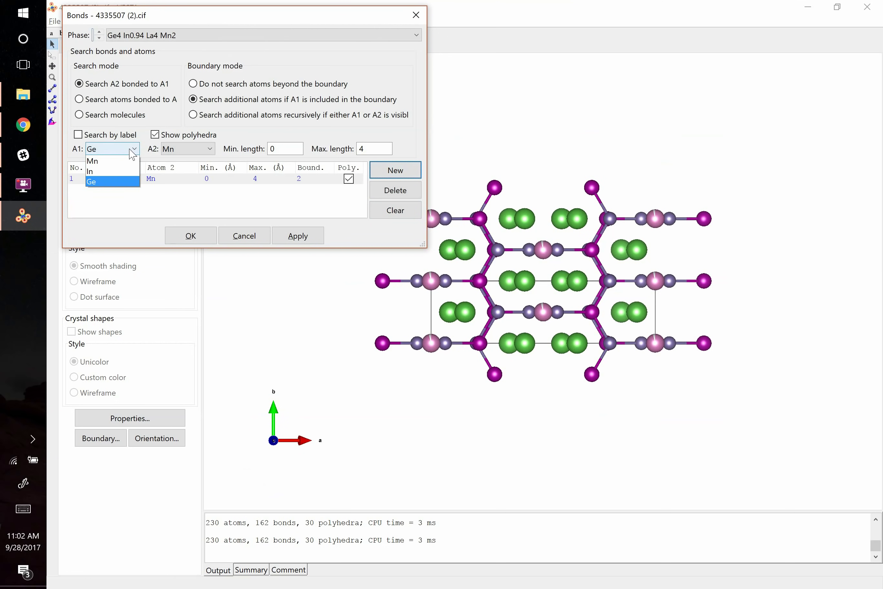
pyautogui.click(123, 161)
pyautogui.click(167, 150)
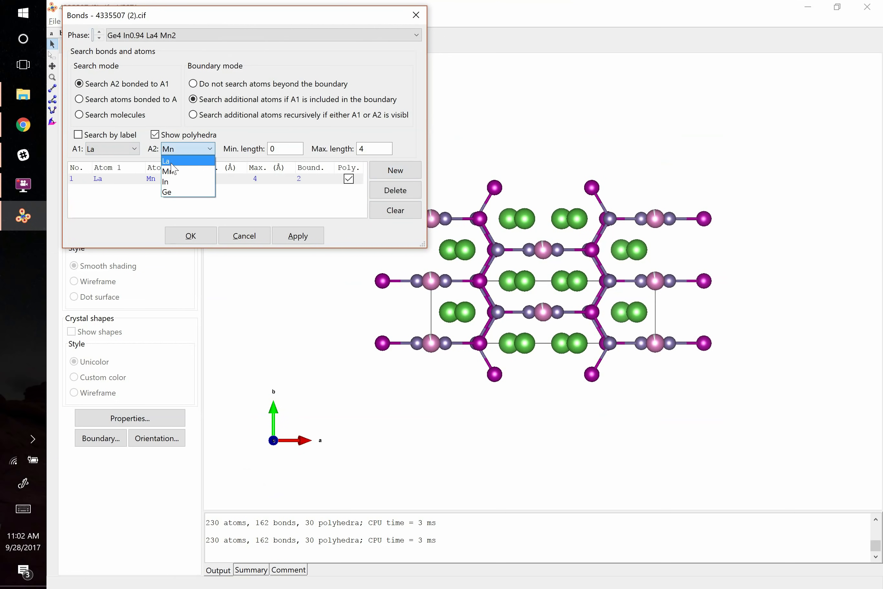
pyautogui.click(170, 161)
pyautogui.click(301, 237)
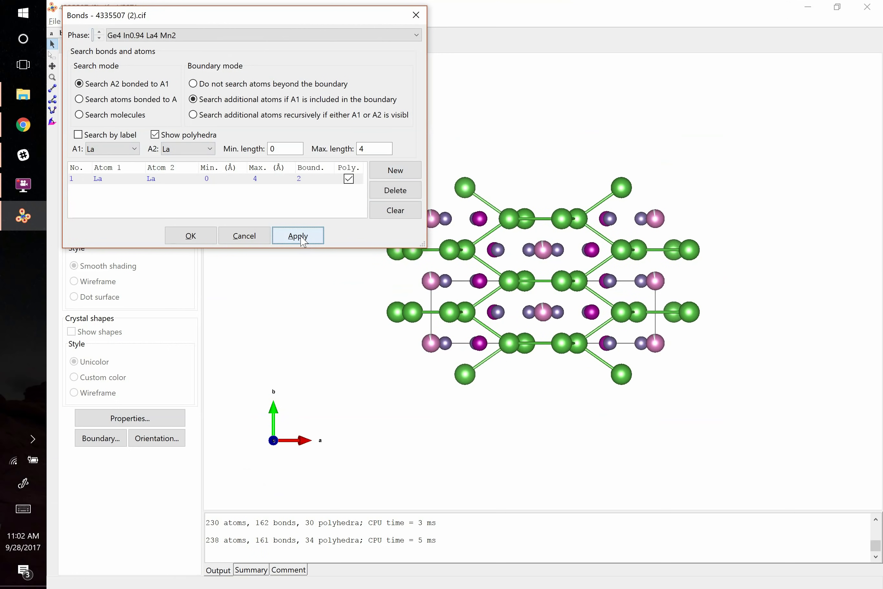
# - Add an La–Mn bond definition up to 4 Å, then return to the article
pyautogui.click(389, 174)
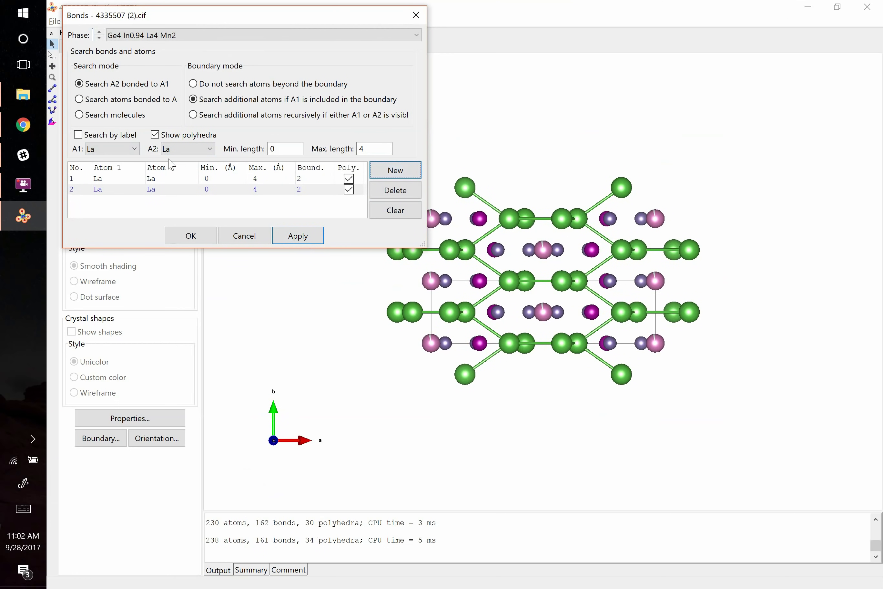
pyautogui.click(188, 149)
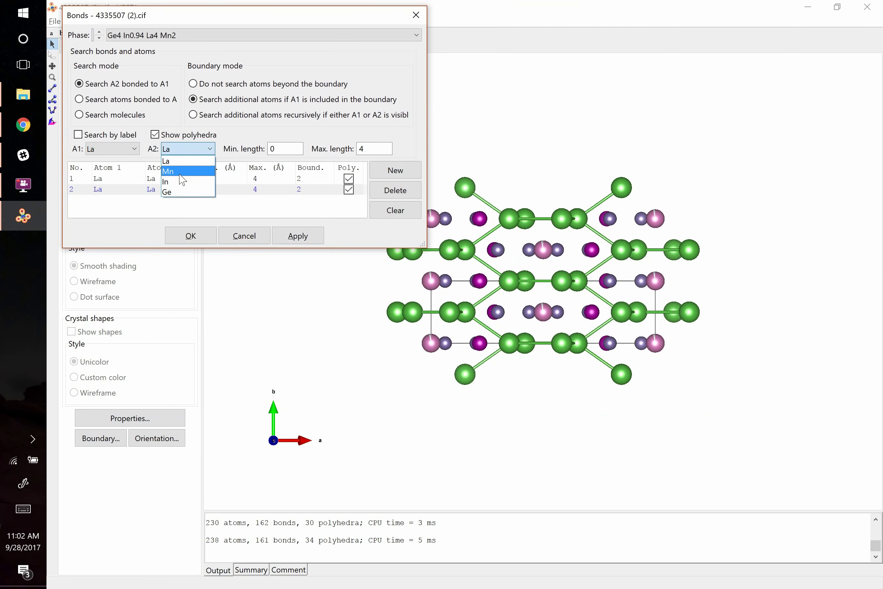
pyautogui.click(180, 171)
pyautogui.click(297, 236)
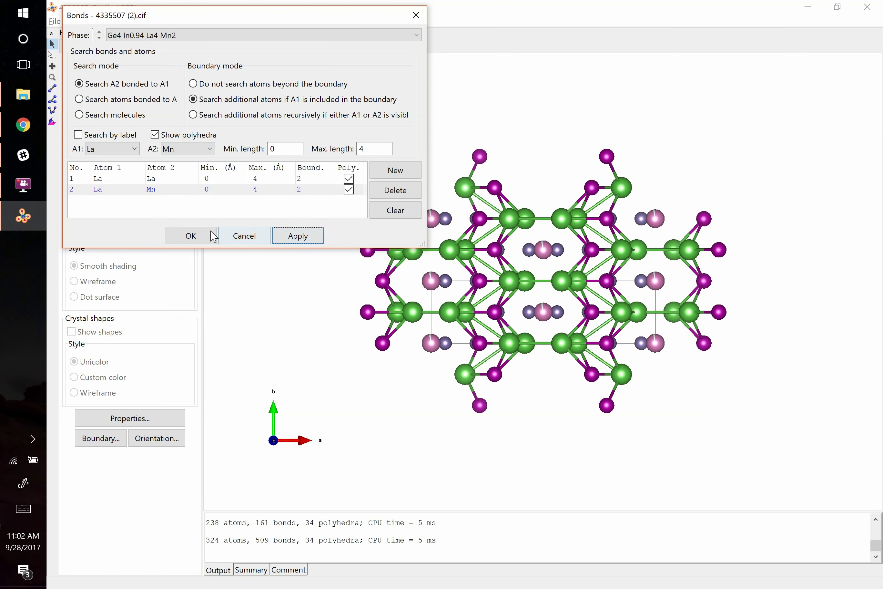
pyautogui.click(191, 235)
pyautogui.hotkey('alt', 'Tab')
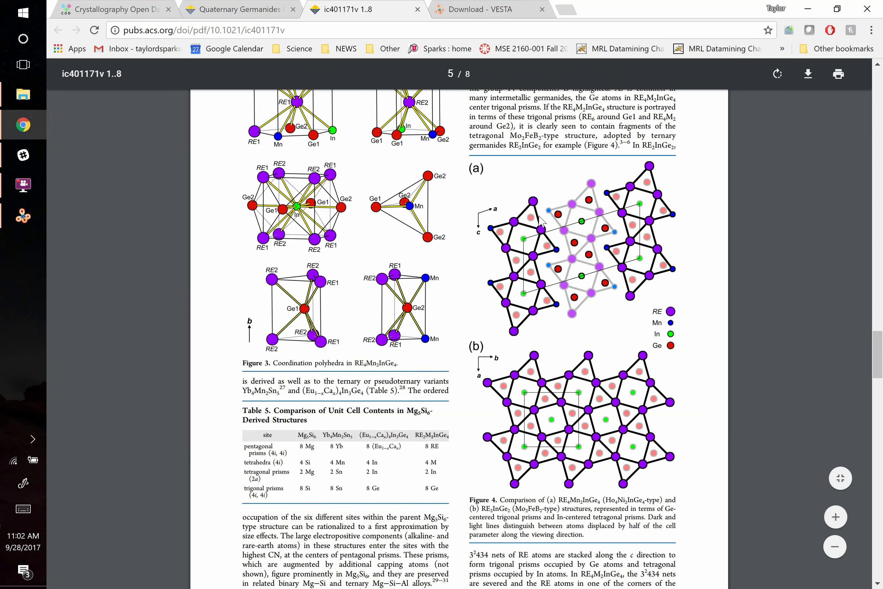
# - View the structure down b and rotate it two 45° steps about z to match Figure 4a
pyautogui.hotkey('alt', 'Tab')
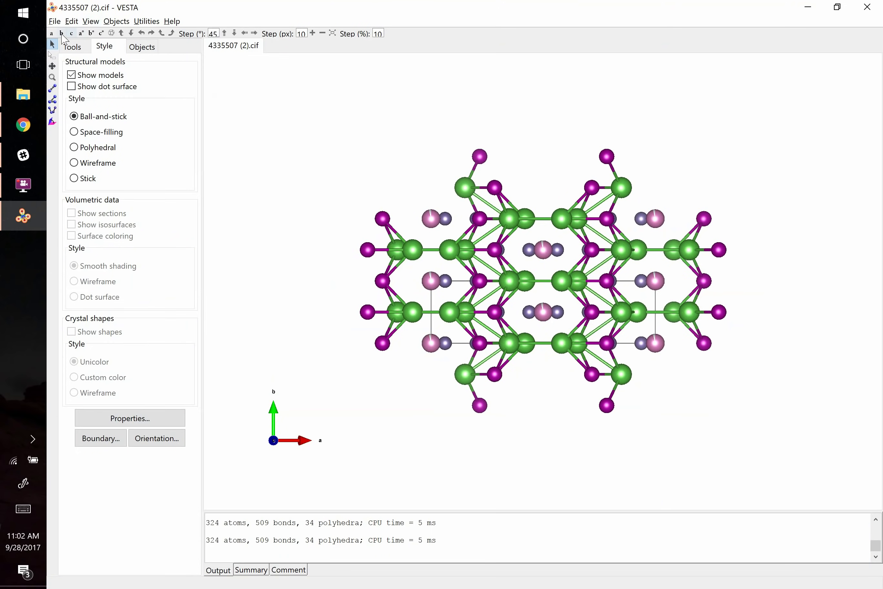
pyautogui.click(62, 34)
pyautogui.hotkey('alt', 'Tab')
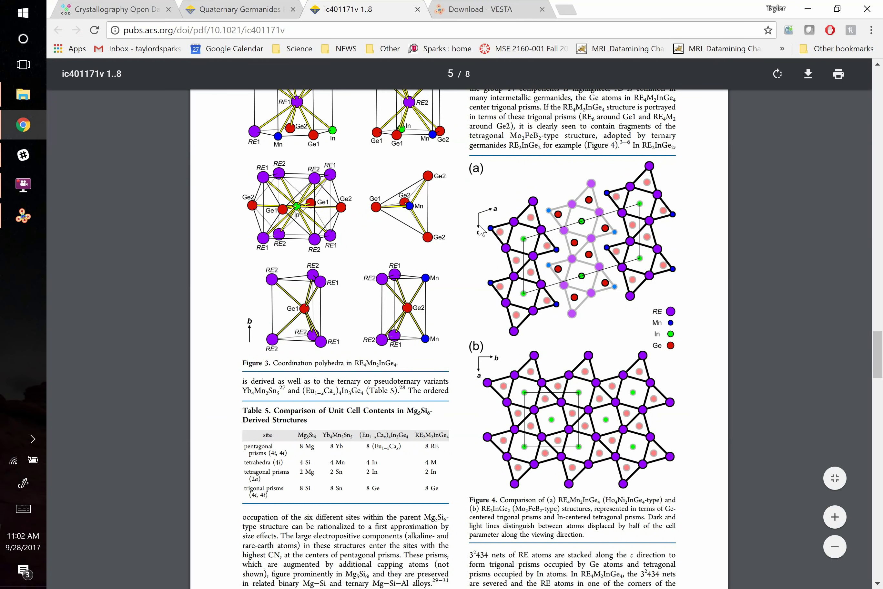
pyautogui.hotkey('alt', 'Tab')
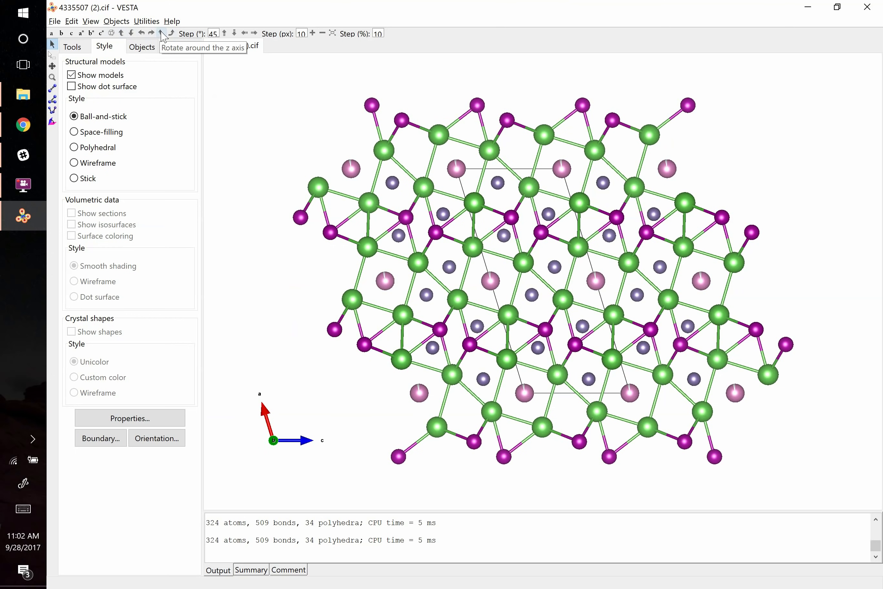
pyautogui.click(161, 33)
pyautogui.click(162, 33)
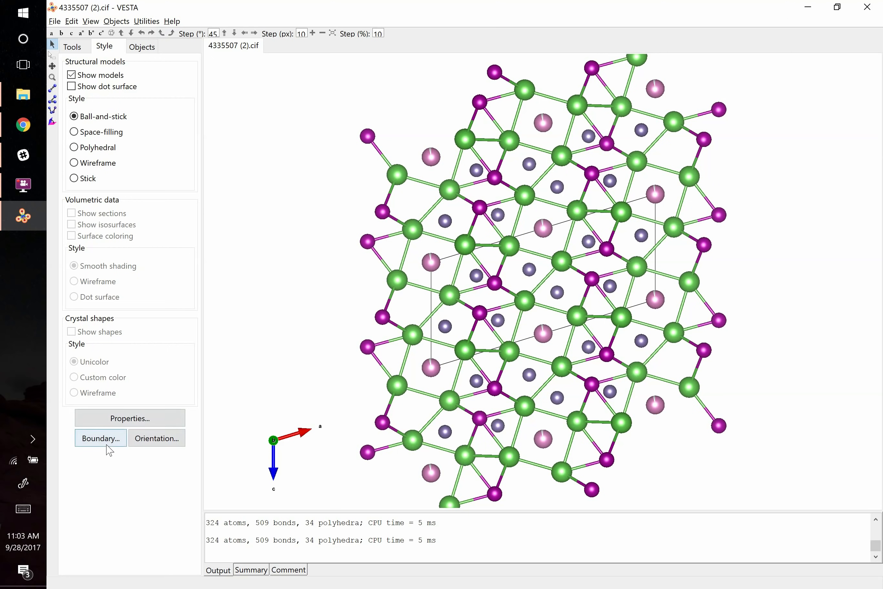
# - Set the boundary to x −0.15 to 1.3 and z −0.5 to 1.4
pyautogui.click(109, 440)
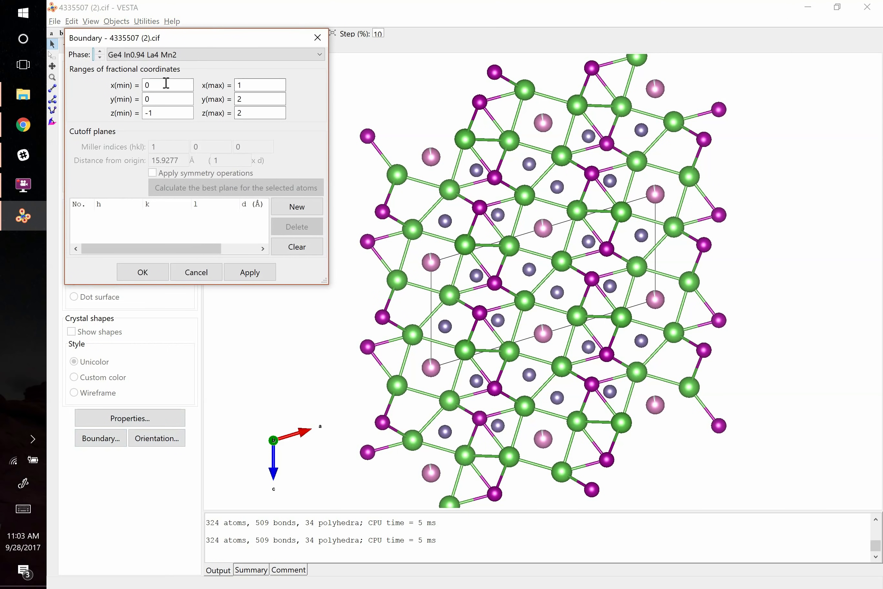
pyautogui.moveTo(168, 83); pyautogui.dragTo(69, 85)
pyautogui.click(253, 85)
pyautogui.click(164, 113)
pyautogui.press('BackSpace')
pyautogui.write('0.5')
pyautogui.press('Tab')
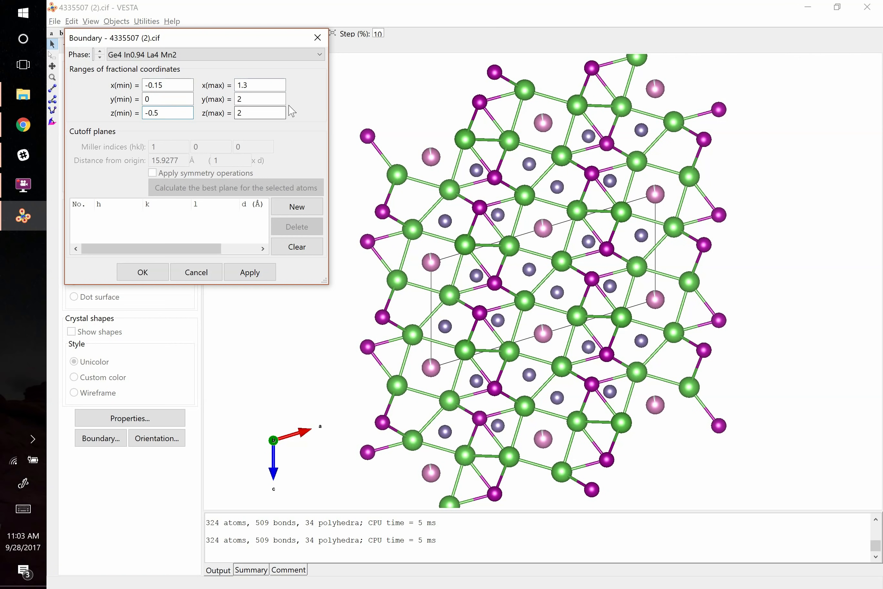
pyautogui.press('BackSpace')
pyautogui.write('1.4')
pyautogui.click(250, 272)
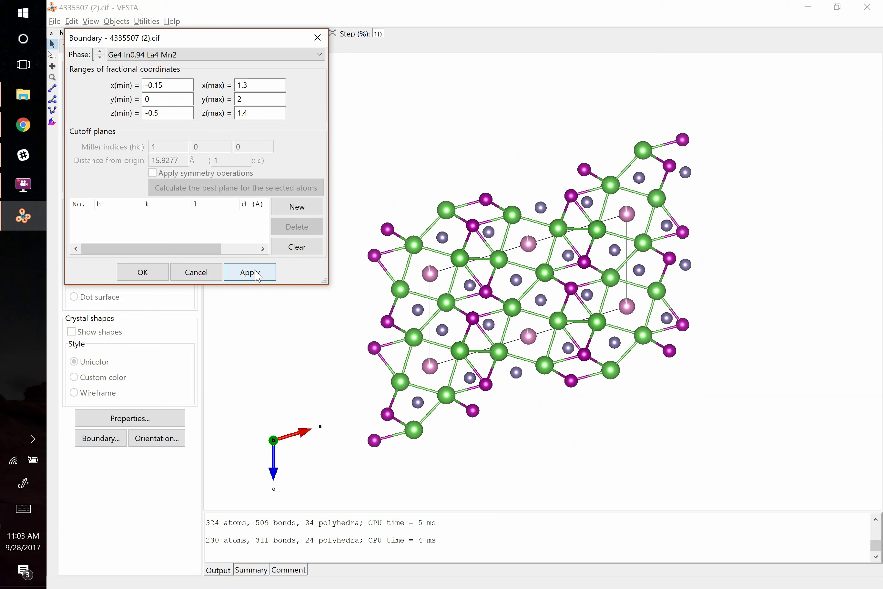
pyautogui.click(155, 274)
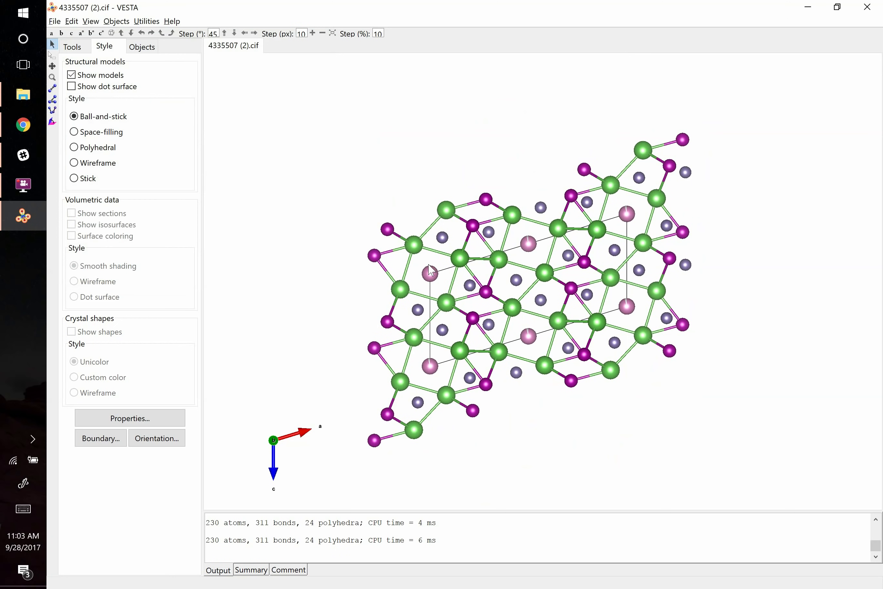
# - Check the paper, then raise the La–La bond maximum length to 4.5 Å
pyautogui.hotkey('alt', 'Tab')
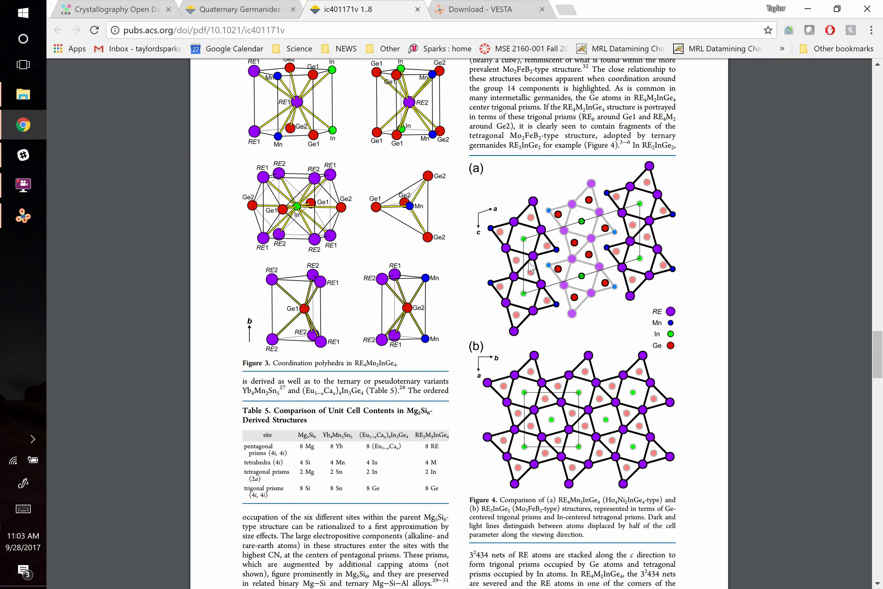
pyautogui.hotkey('alt', 'Tab')
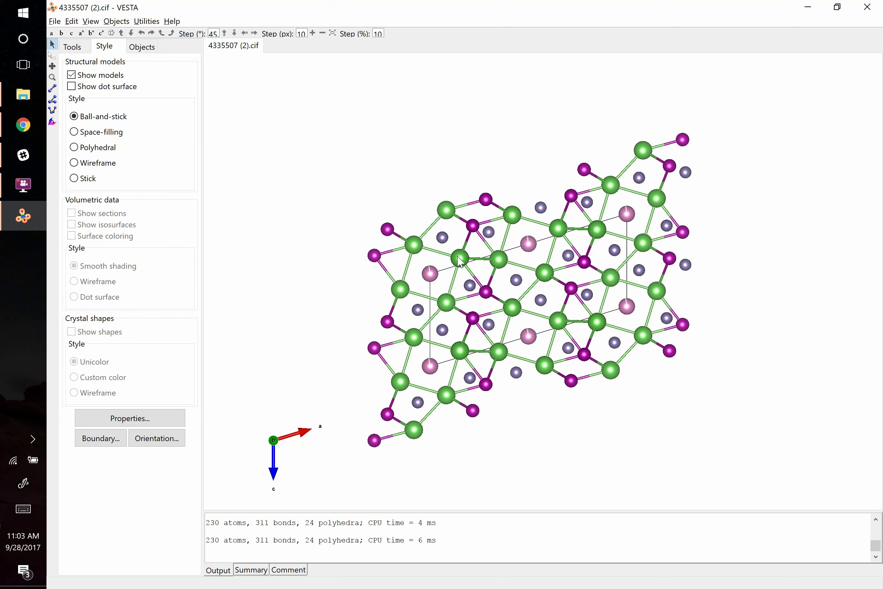
pyautogui.hotkey('ctrl', 'b')
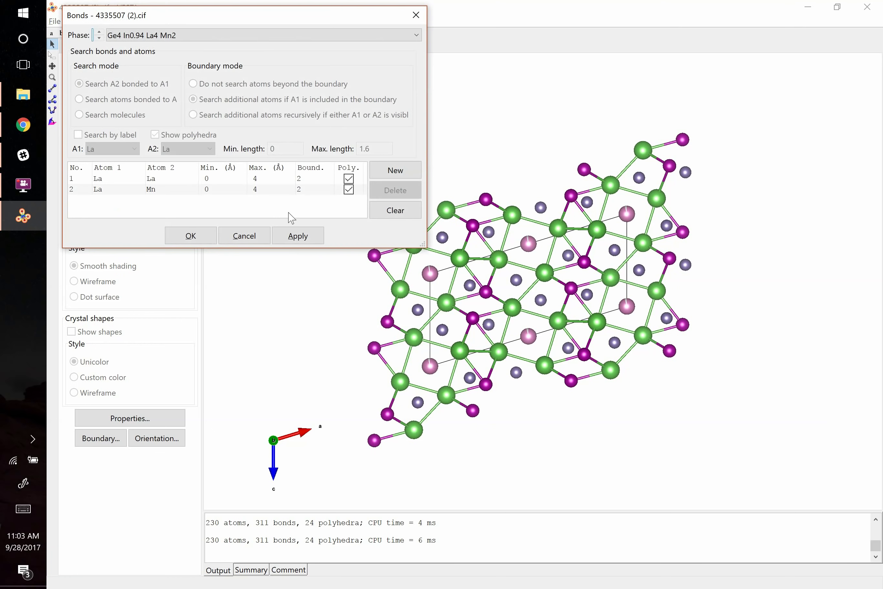
pyautogui.click(251, 178)
pyautogui.click(366, 149)
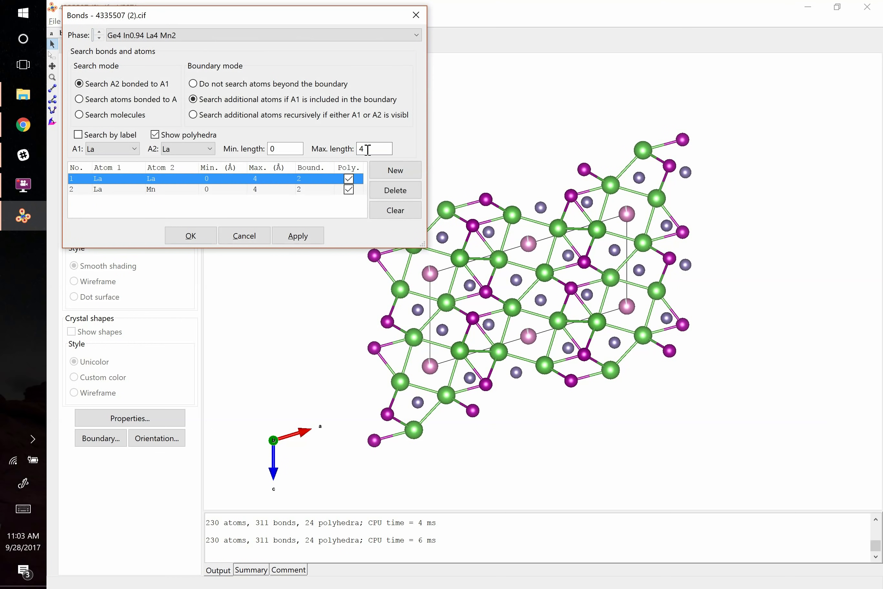
pyautogui.click(308, 235)
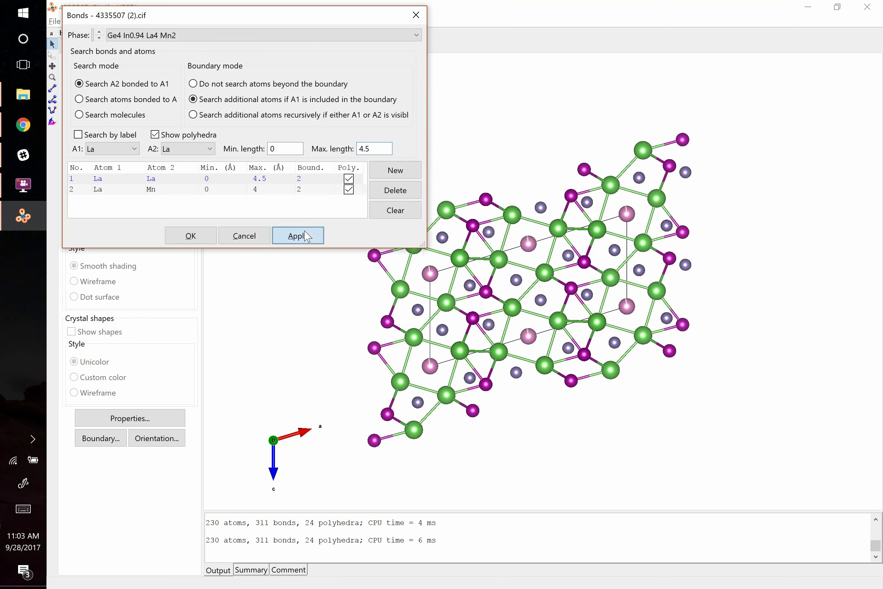
pyautogui.click(193, 235)
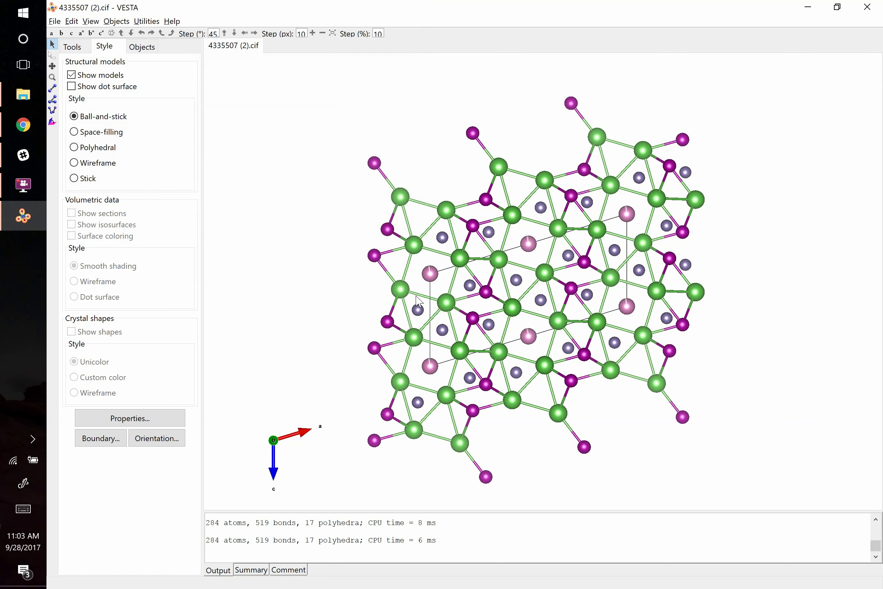
# - Check the paper's figure and rotate the model so a is horizontal and c points down
pyautogui.hotkey('alt', 'Tab')
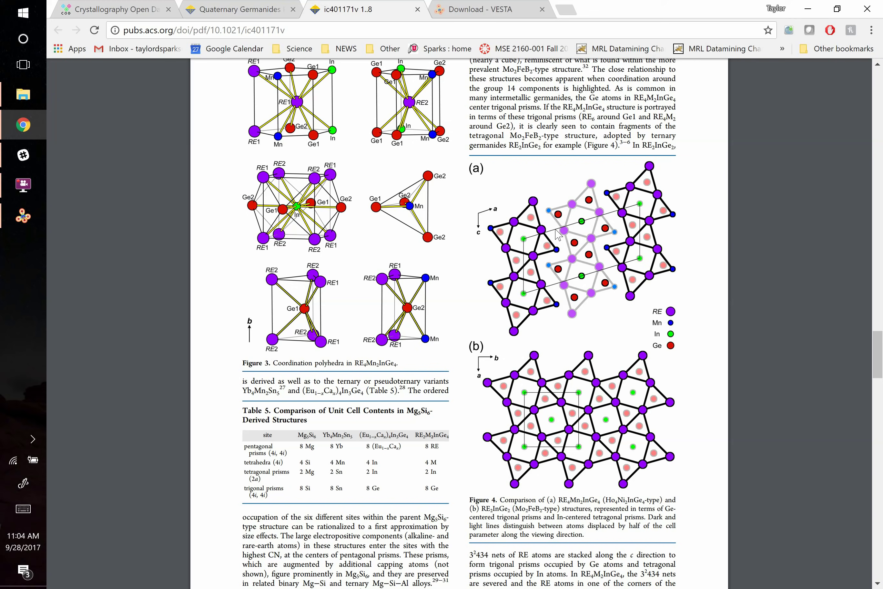
pyautogui.hotkey('alt', 'Tab')
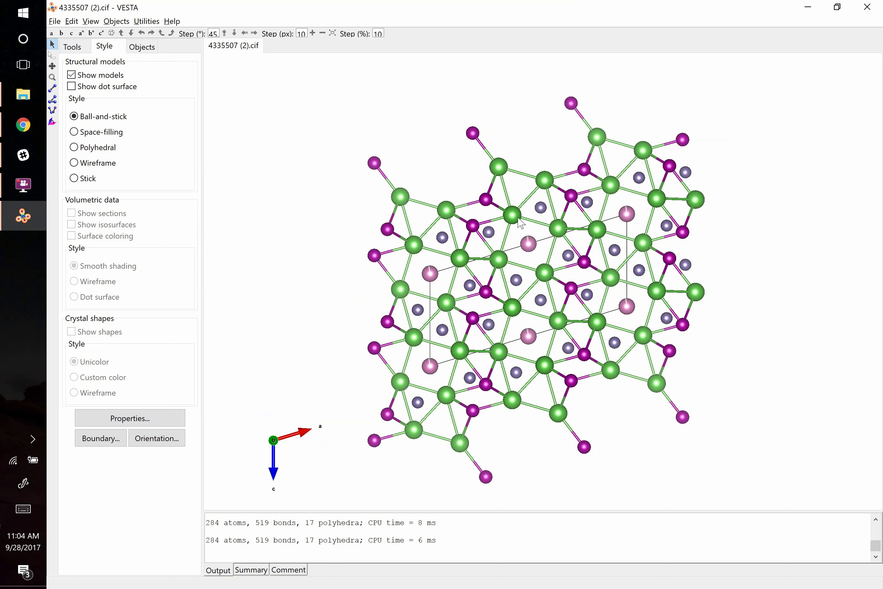
pyautogui.moveTo(449, 271); pyautogui.dragTo(484, 276)
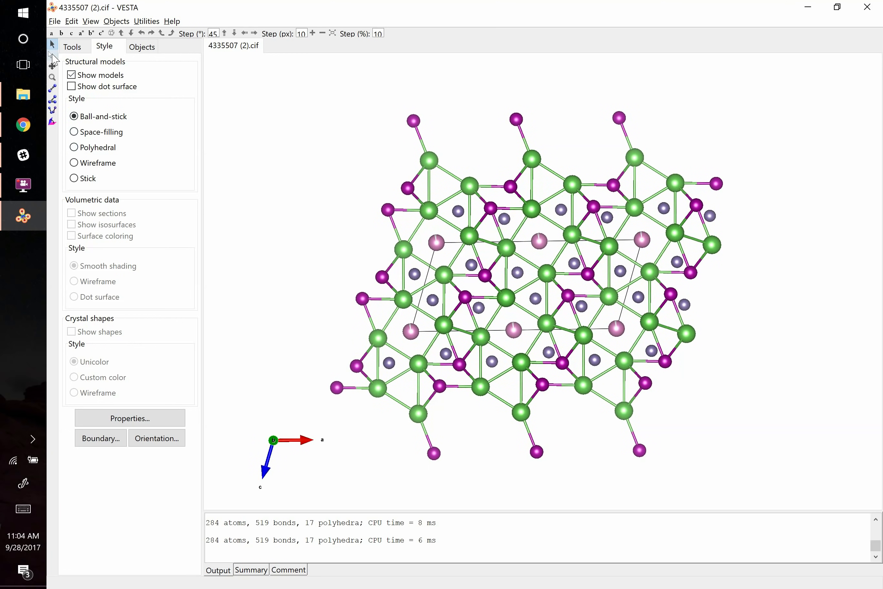
# - Delete the row of stray atoms along the top edge of the structure
pyautogui.click(50, 55)
pyautogui.click(52, 45)
pyautogui.click(52, 56)
pyautogui.moveTo(358, 94); pyautogui.dragTo(677, 161)
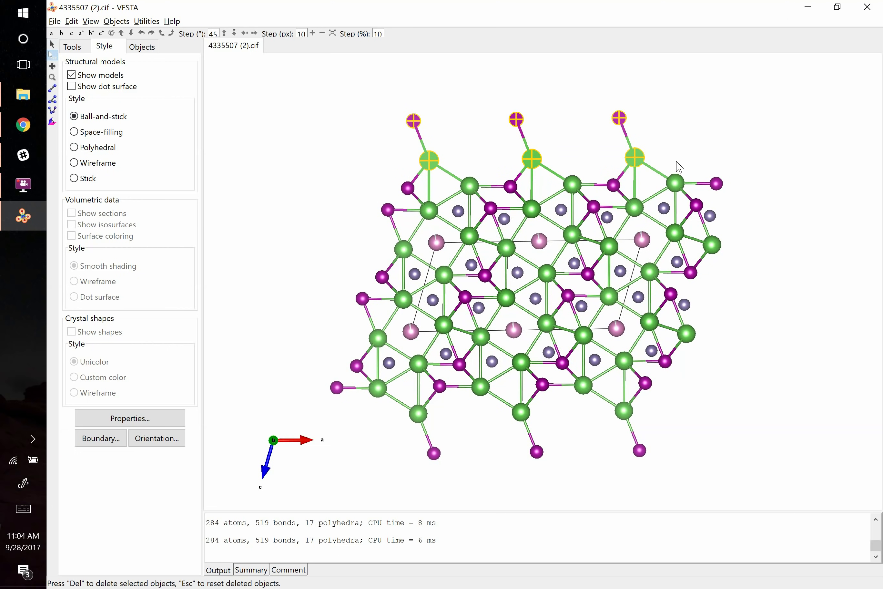
pyautogui.press('Delete')
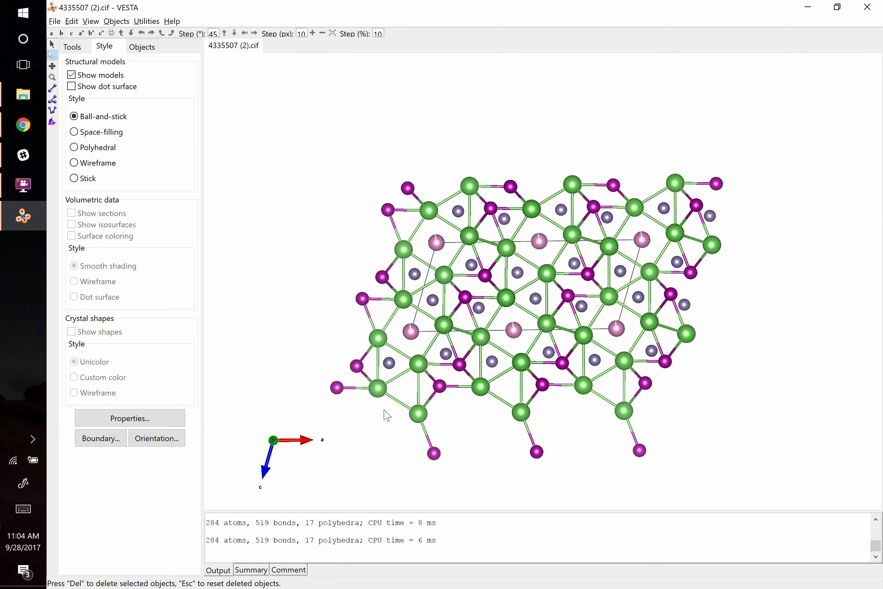
# - Delete the bottom-edge atom row and rotate the model to check its depth
pyautogui.moveTo(383, 410); pyautogui.dragTo(680, 472)
pyautogui.press('Delete')
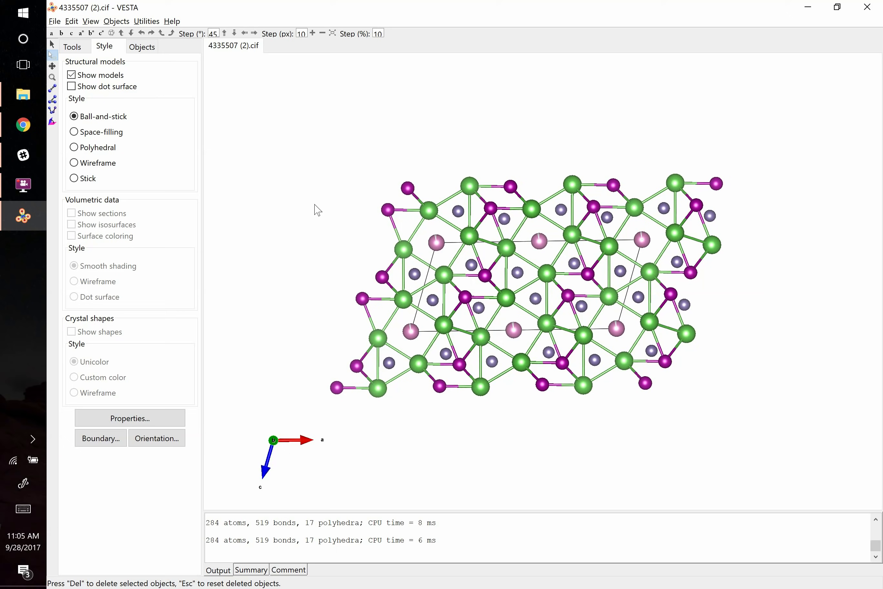
pyautogui.click(52, 44)
pyautogui.moveTo(583, 309)
pyautogui.mouseDown()
pyautogui.moveTo(542, 295)
pyautogui.moveTo(564, 286)
pyautogui.moveTo(551, 288)
pyautogui.moveTo(560, 308)
pyautogui.moveTo(585, 295)
pyautogui.moveTo(578, 302)
pyautogui.mouseUp()
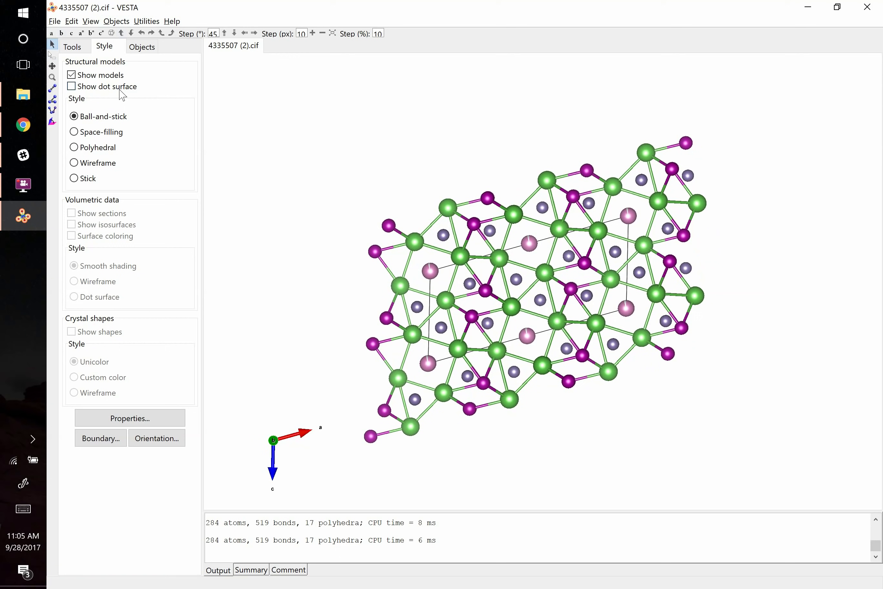
# - Delete the dangling magenta, grey and green atoms along the top and right edges
pyautogui.click(52, 56)
pyautogui.moveTo(686, 120); pyautogui.dragTo(722, 211)
pyautogui.press('Delete')
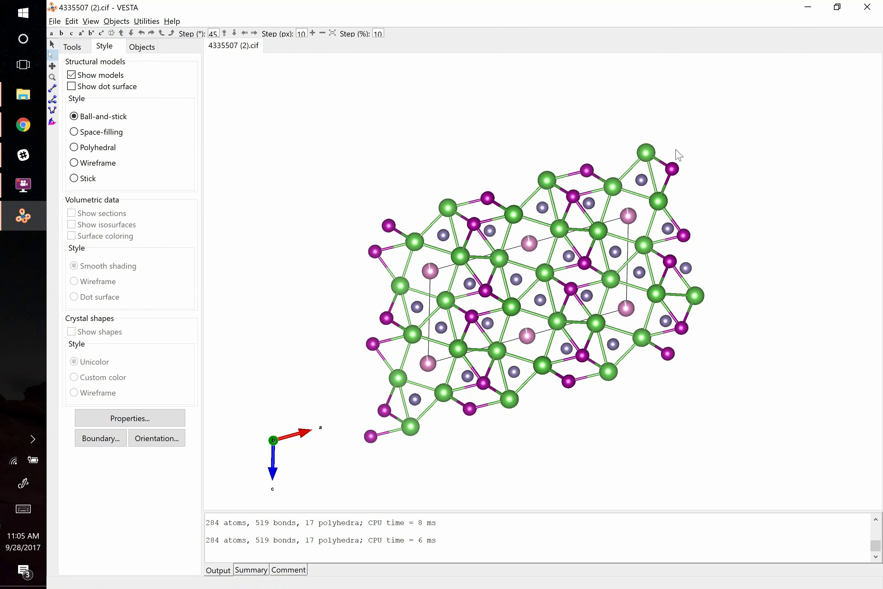
pyautogui.moveTo(676, 148); pyautogui.dragTo(674, 188)
pyautogui.press('Delete')
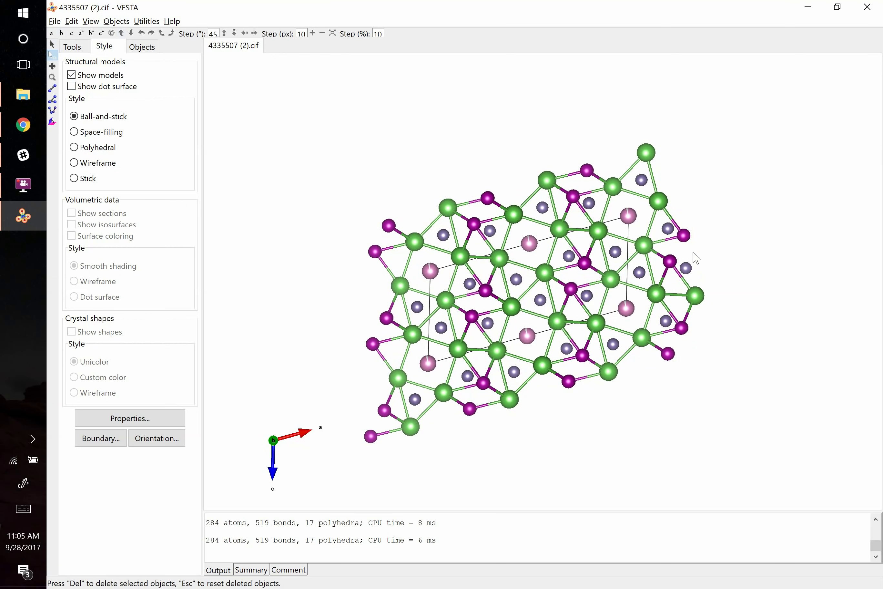
pyautogui.moveTo(668, 249); pyautogui.dragTo(708, 307)
pyautogui.press('Delete')
pyautogui.press('Delete')
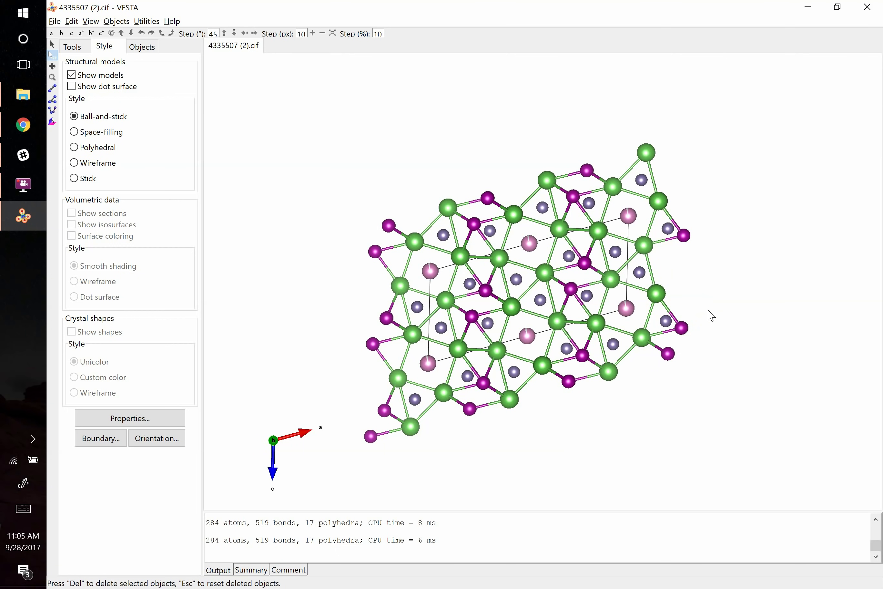
pyautogui.moveTo(690, 347); pyautogui.dragTo(654, 366)
# - Delete the remaining stray magenta atoms on the left, top and bottom, then view the paper's figure
pyautogui.press('Delete')
pyautogui.moveTo(401, 460); pyautogui.dragTo(356, 404)
pyautogui.press('Delete')
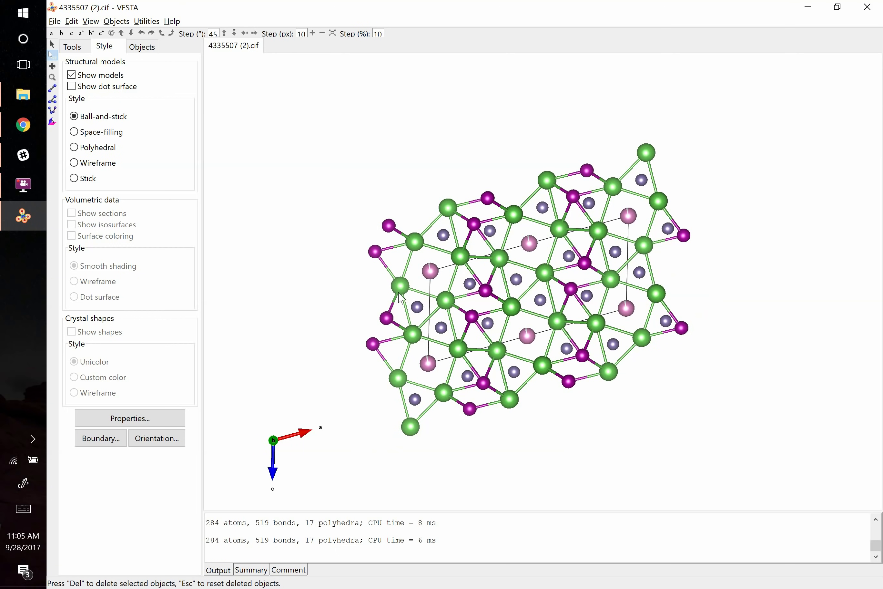
pyautogui.moveTo(388, 306); pyautogui.dragTo(365, 327)
pyautogui.press('Delete')
pyautogui.moveTo(373, 208); pyautogui.dragTo(397, 232)
pyautogui.press('Delete')
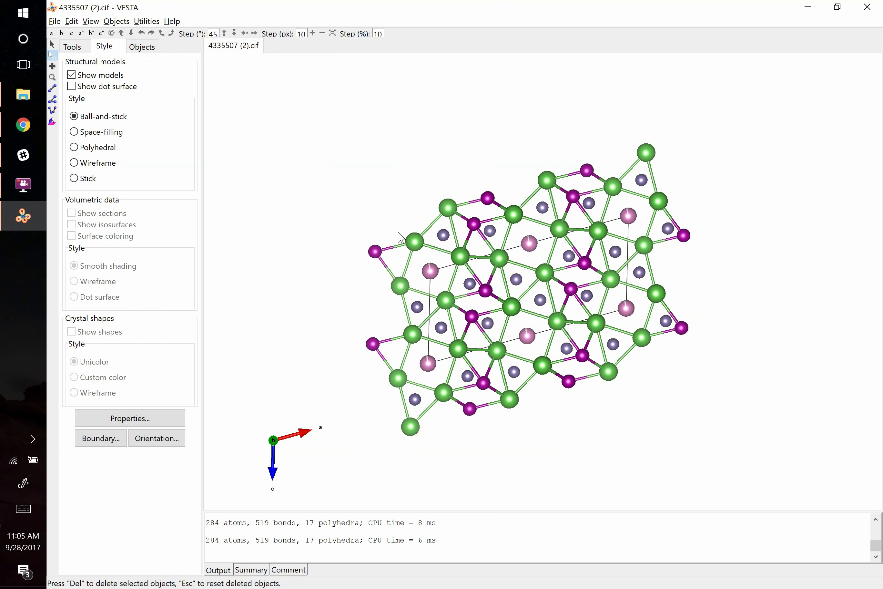
pyautogui.moveTo(470, 175); pyautogui.dragTo(498, 211)
pyautogui.press('Delete')
pyautogui.moveTo(575, 159); pyautogui.dragTo(594, 186)
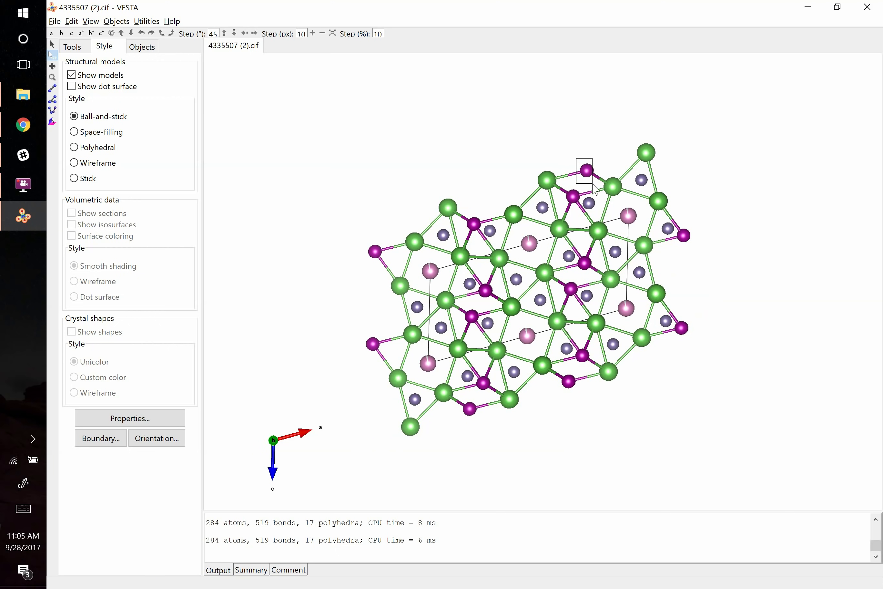
pyautogui.press('Delete')
pyautogui.moveTo(455, 437); pyautogui.dragTo(483, 402)
pyautogui.press('Delete')
pyautogui.moveTo(556, 395); pyautogui.dragTo(581, 368)
pyautogui.press('Delete')
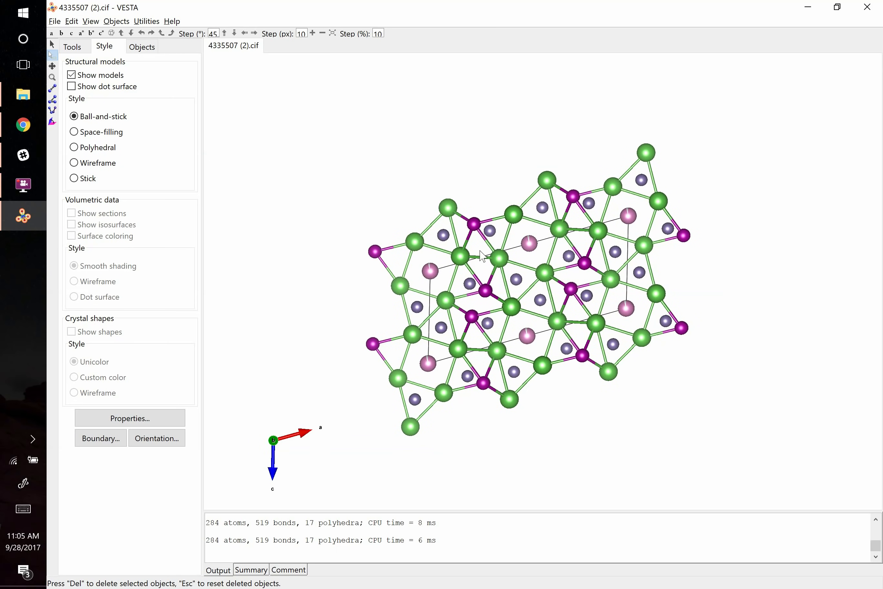
pyautogui.hotkey('alt', 'Tab')
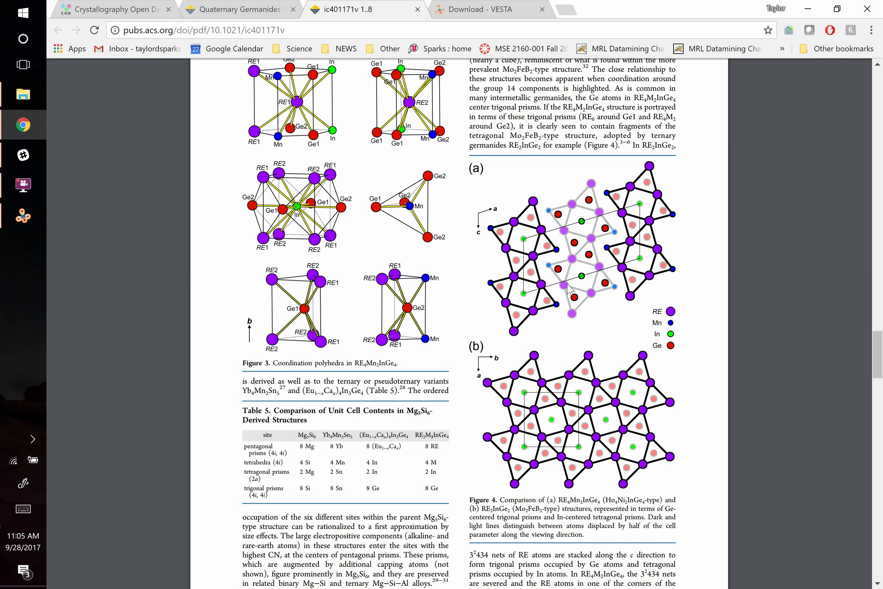
# - Zoom in on the structure and delete a stray magenta–green bond near the centre
pyautogui.hotkey('alt', 'Tab')
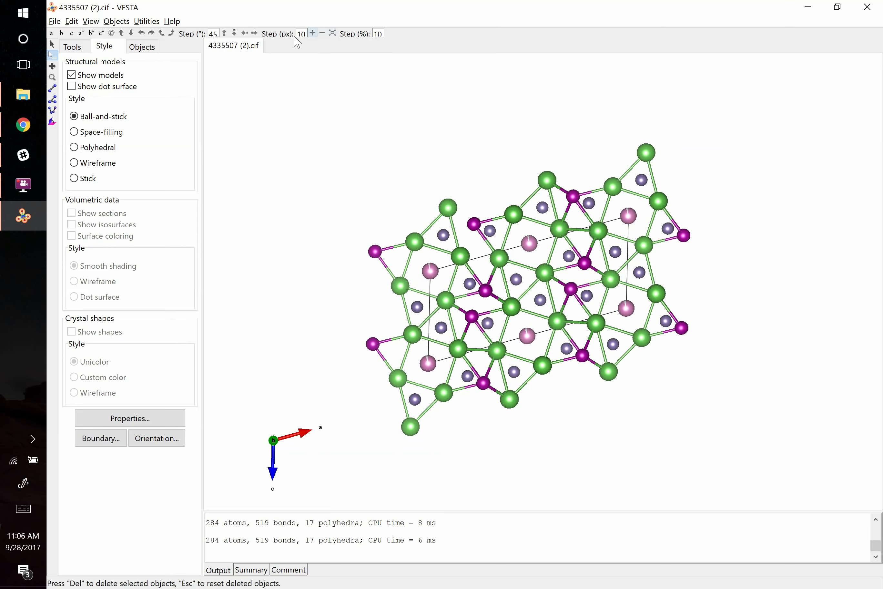
pyautogui.click(312, 33)
pyautogui.click(313, 33)
pyautogui.click(312, 33)
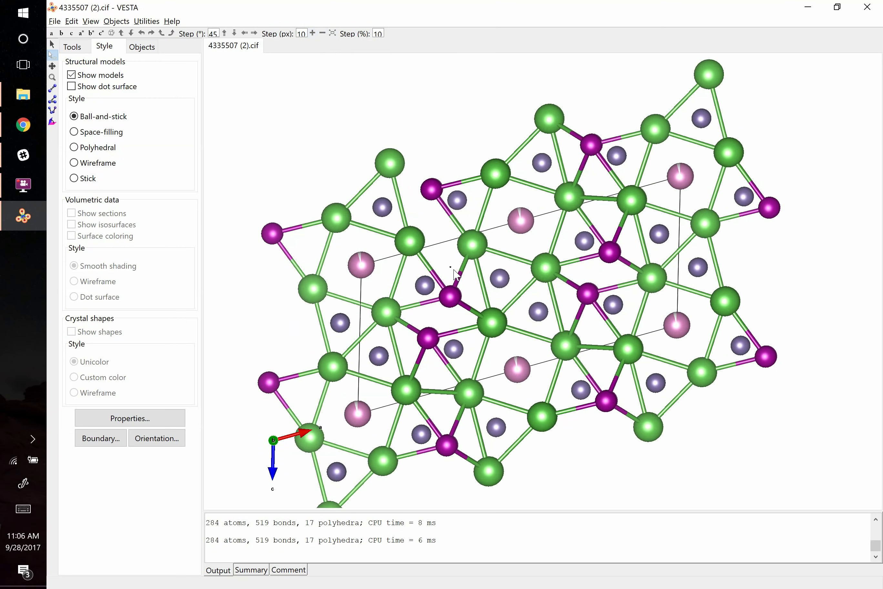
pyautogui.click(463, 279)
pyautogui.press('Delete')
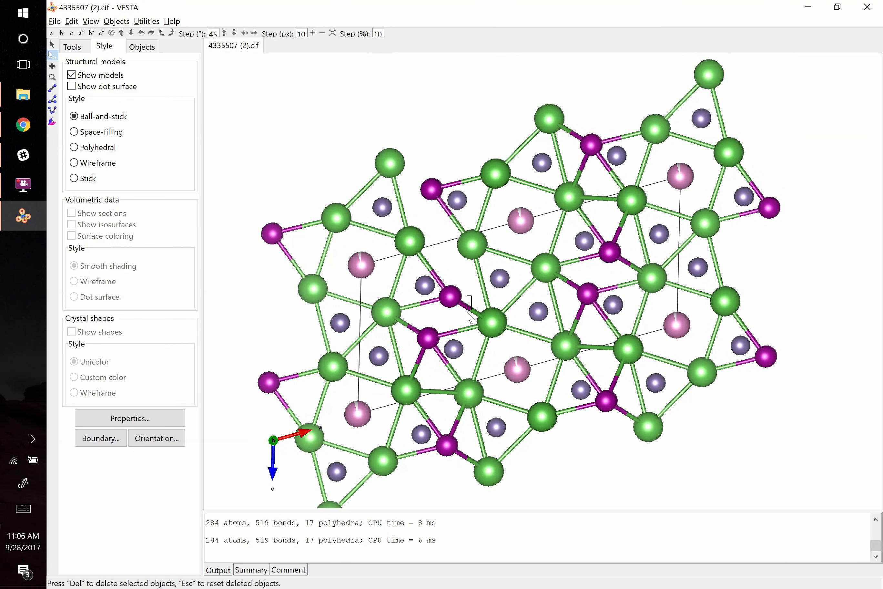
pyautogui.press('Delete')
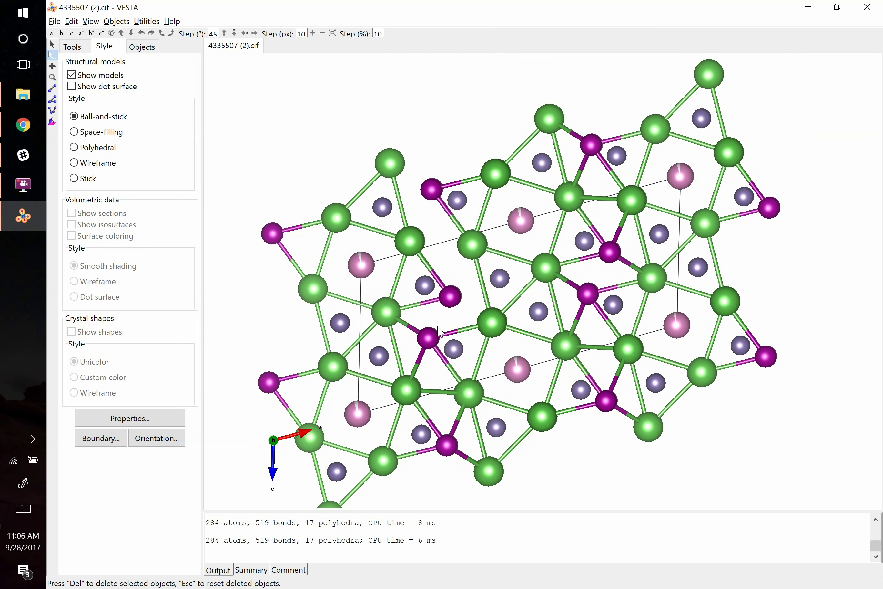
pyautogui.click(409, 332)
pyautogui.press('Delete')
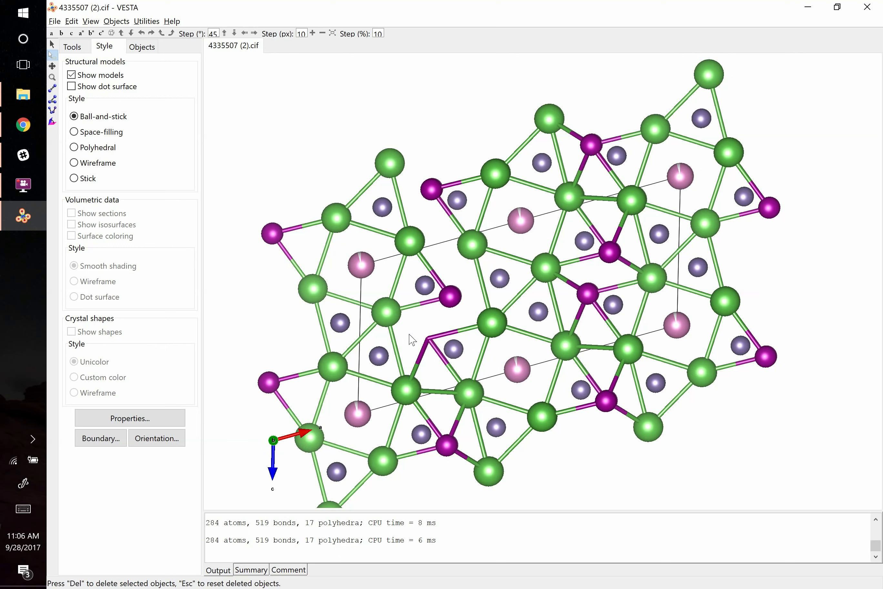
pyautogui.press('Escape')
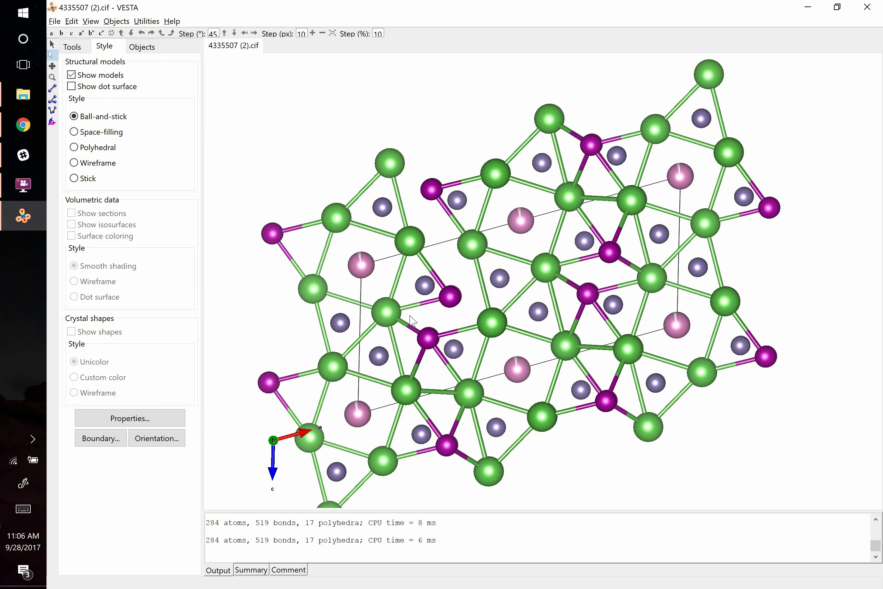
# - Delete the chain of magenta–green and green–green bonds running down the centre-left
pyautogui.click(408, 327)
pyautogui.press('Delete')
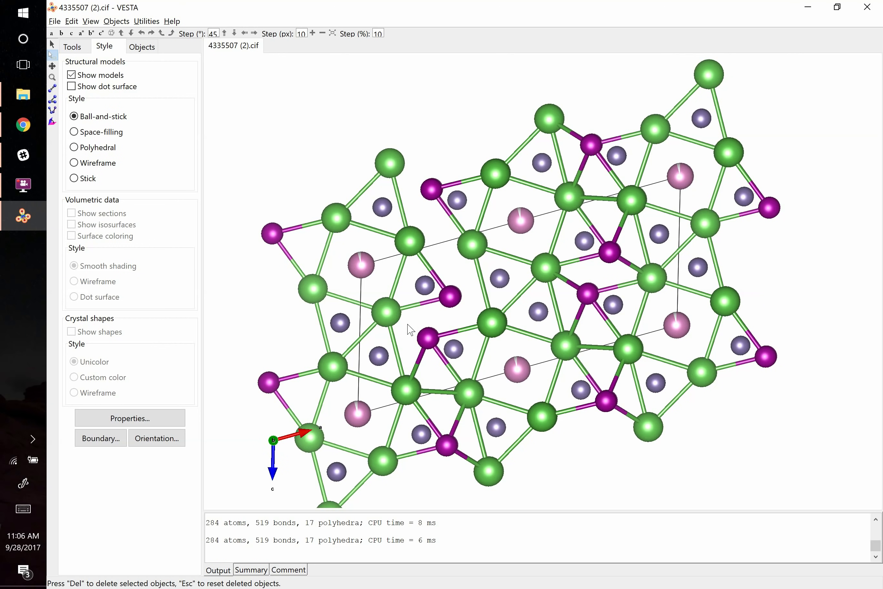
pyautogui.click(418, 363)
pyautogui.press('Delete')
pyautogui.click(438, 393)
pyautogui.press('Delete')
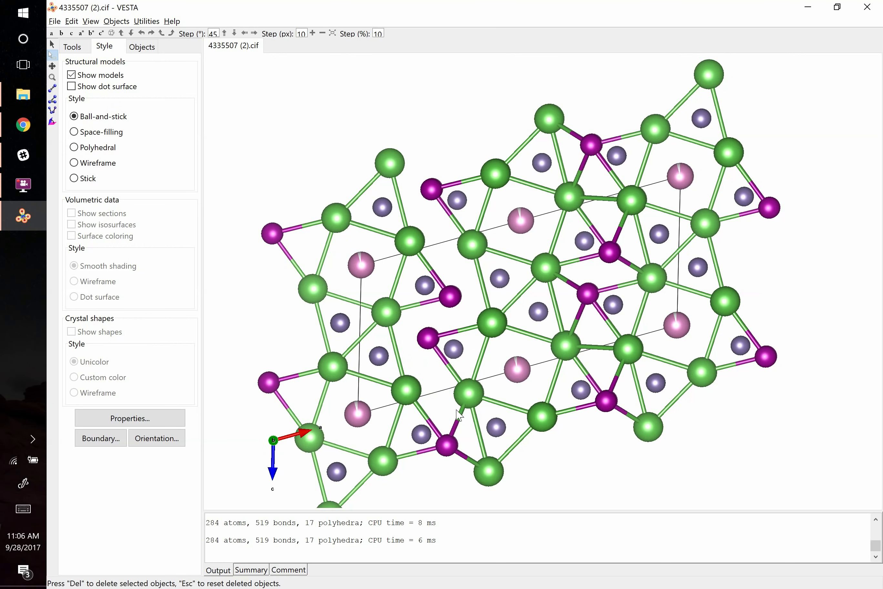
pyautogui.click(460, 426)
pyautogui.press('Delete')
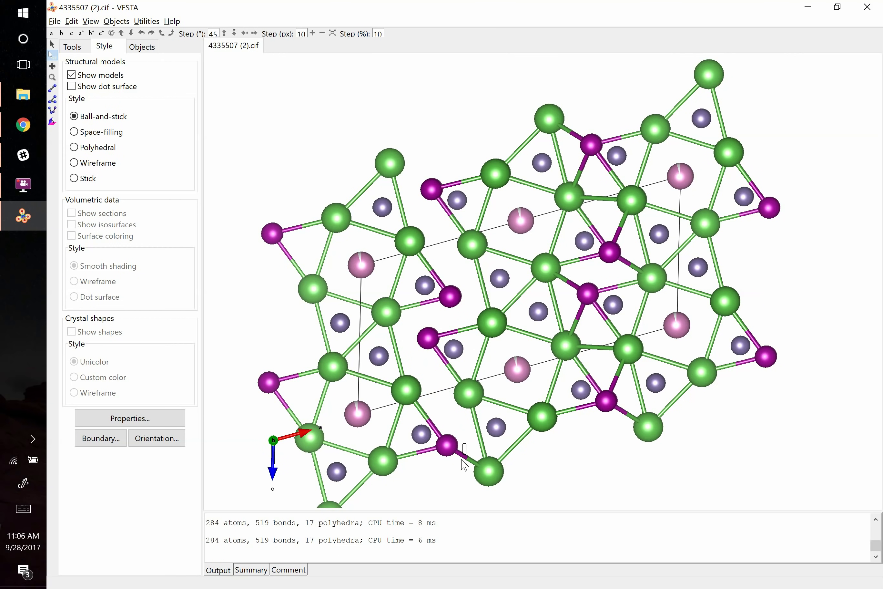
pyautogui.click(466, 443)
pyautogui.press('Delete')
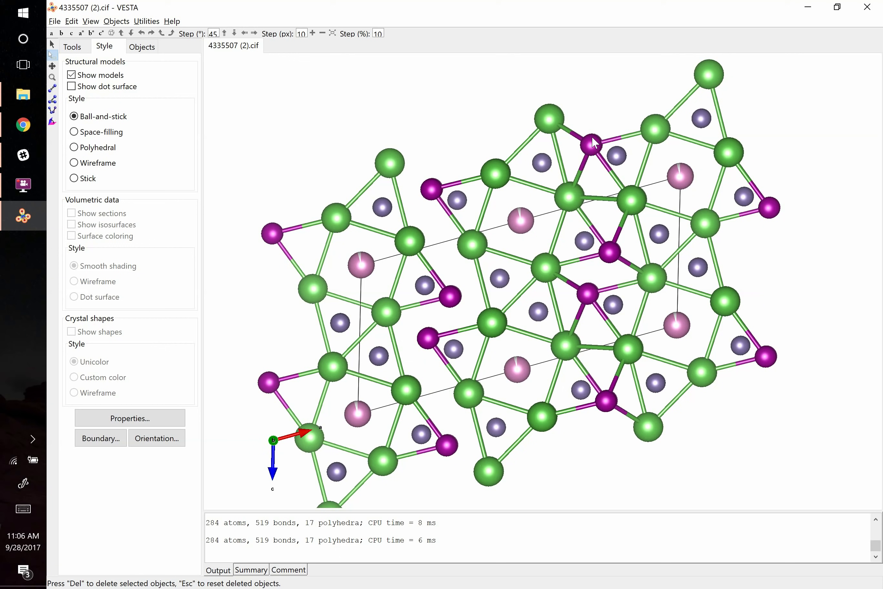
# - Delete the stray magenta–green and green–green bonds running down from the top right
pyautogui.click(574, 131)
pyautogui.press('Delete')
pyautogui.click(581, 169)
pyautogui.press('Delete')
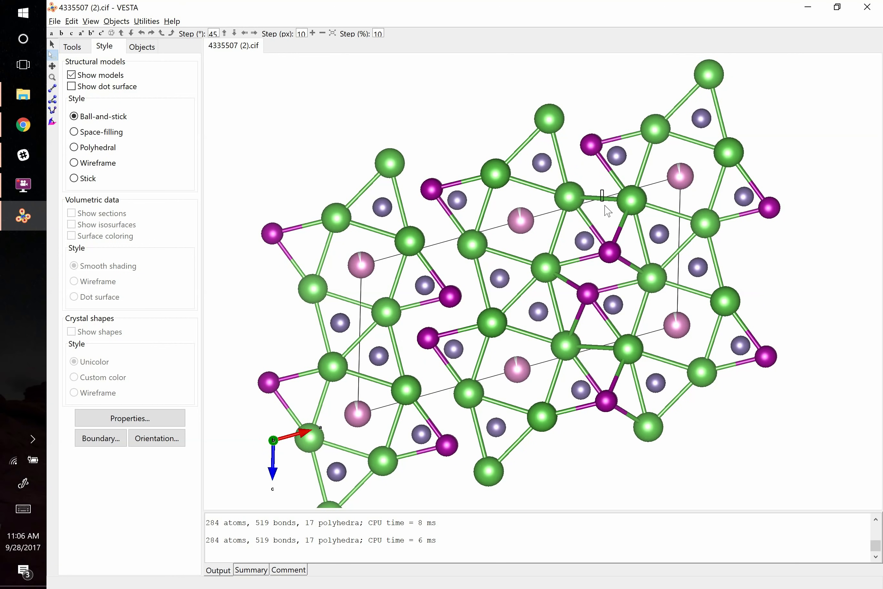
pyautogui.click(603, 197)
pyautogui.press('Delete')
pyautogui.click(618, 232)
pyautogui.press('Delete')
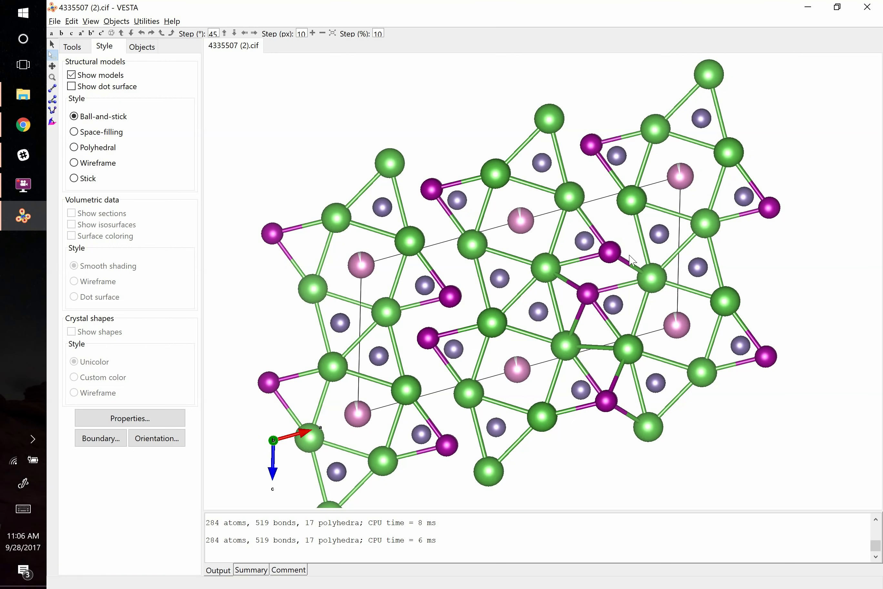
pyautogui.click(626, 262)
pyautogui.press('Delete')
# - Delete the remaining magenta–green and green–green bonds on the lower right
pyautogui.click(568, 284)
pyautogui.press('Delete')
pyautogui.click(577, 318)
pyautogui.press('Delete')
pyautogui.click(594, 346)
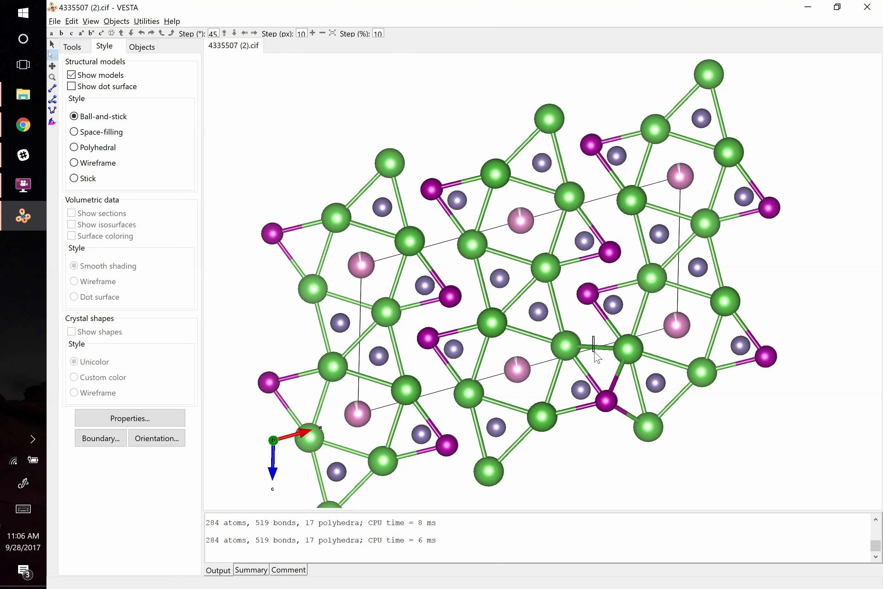
pyautogui.press('Delete')
pyautogui.click(616, 376)
pyautogui.press('Delete')
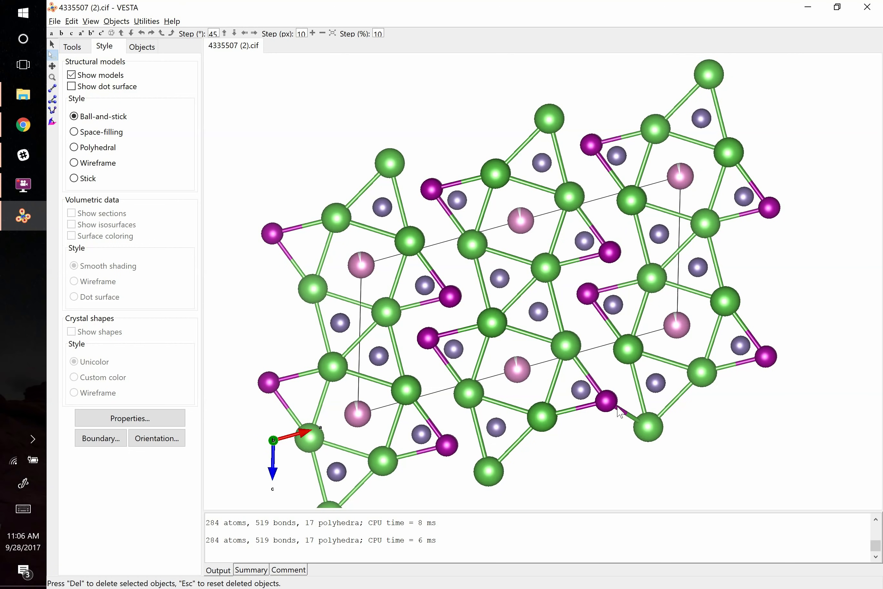
pyautogui.click(621, 413)
pyautogui.press('Delete')
# - Move the structure up two steps and zoom out once so it fits the view
pyautogui.click(224, 34)
pyautogui.click(225, 33)
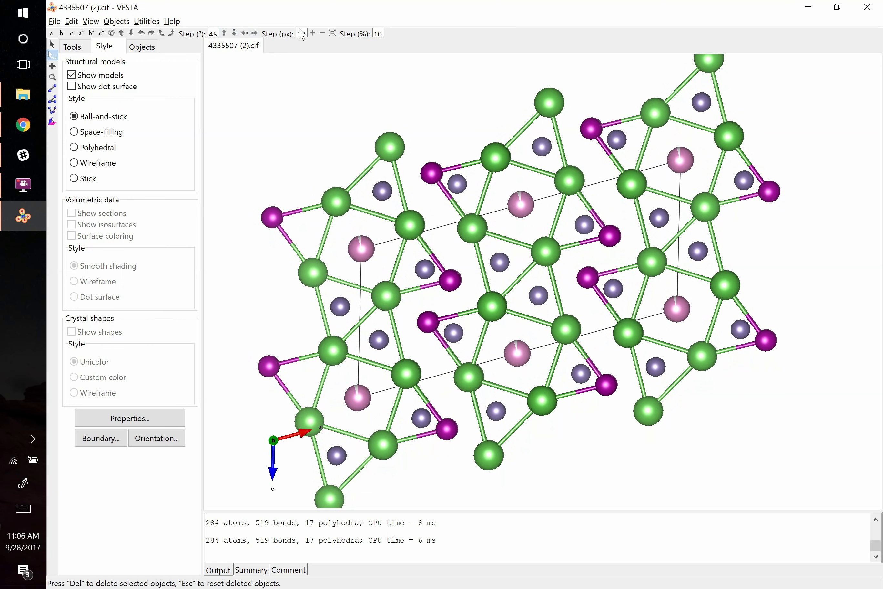
pyautogui.click(322, 33)
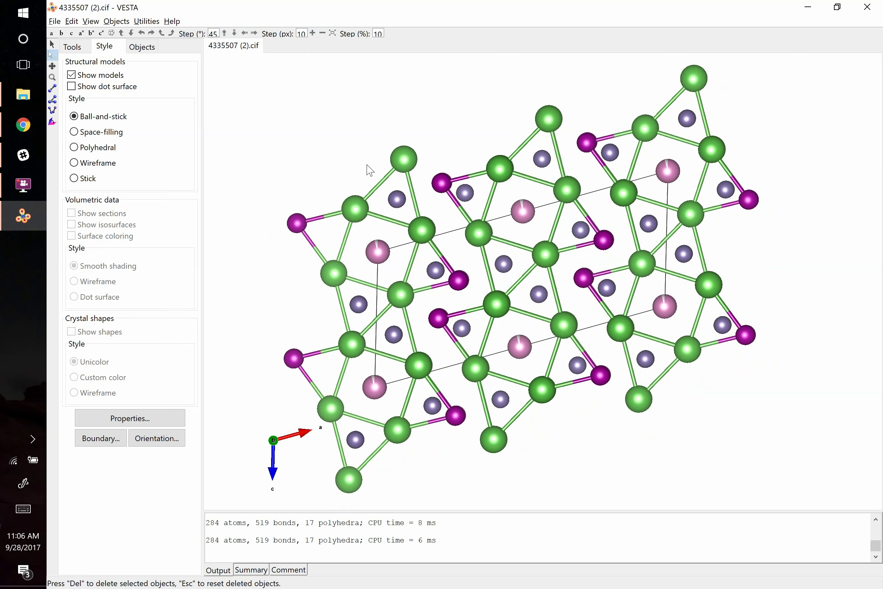
pyautogui.hotkey('alt', 'Tab')
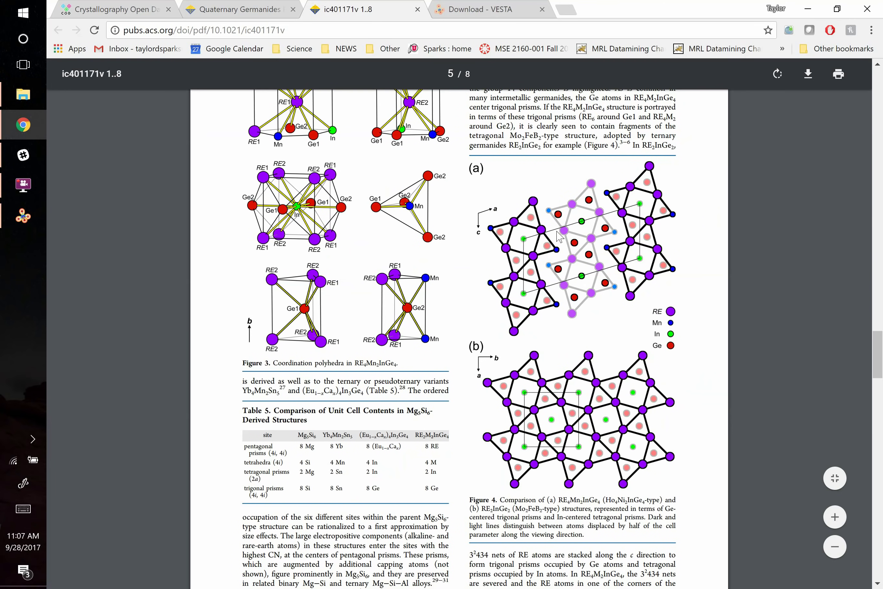
pyautogui.hotkey('alt', 'Tab')
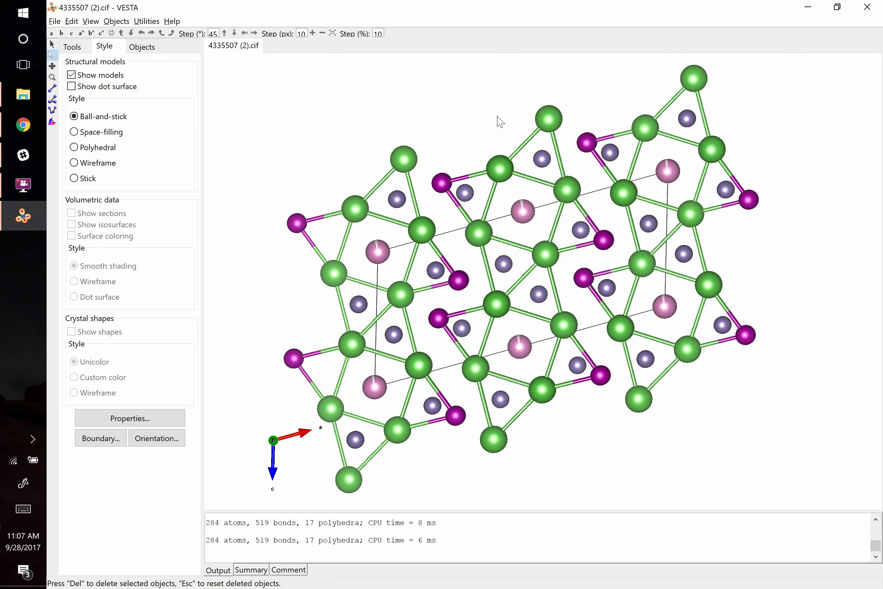
# - Undo the accidental restore of the deleted outer atoms and clear the selection
pyautogui.moveTo(466, 106); pyautogui.dragTo(510, 226)
pyautogui.press('Escape')
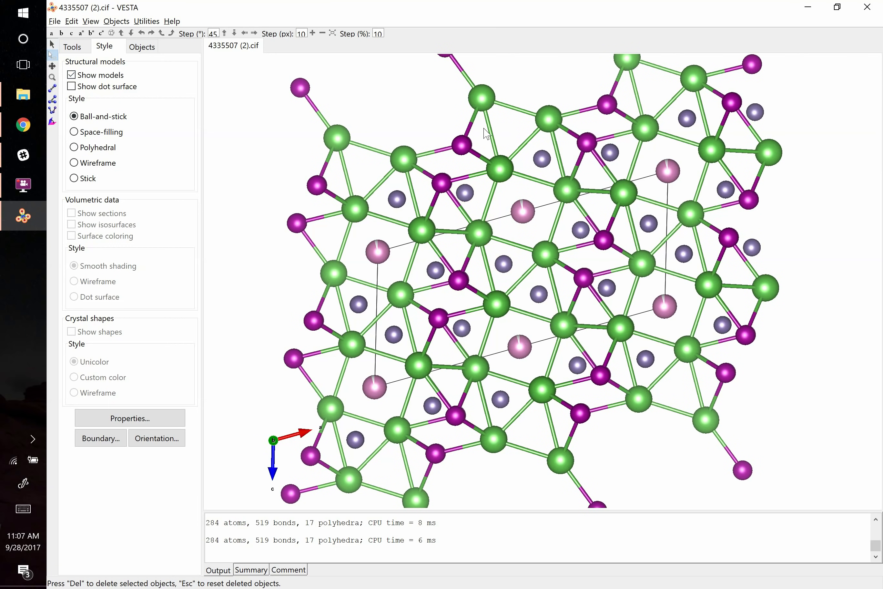
pyautogui.hotkey('ctrl', 'z')
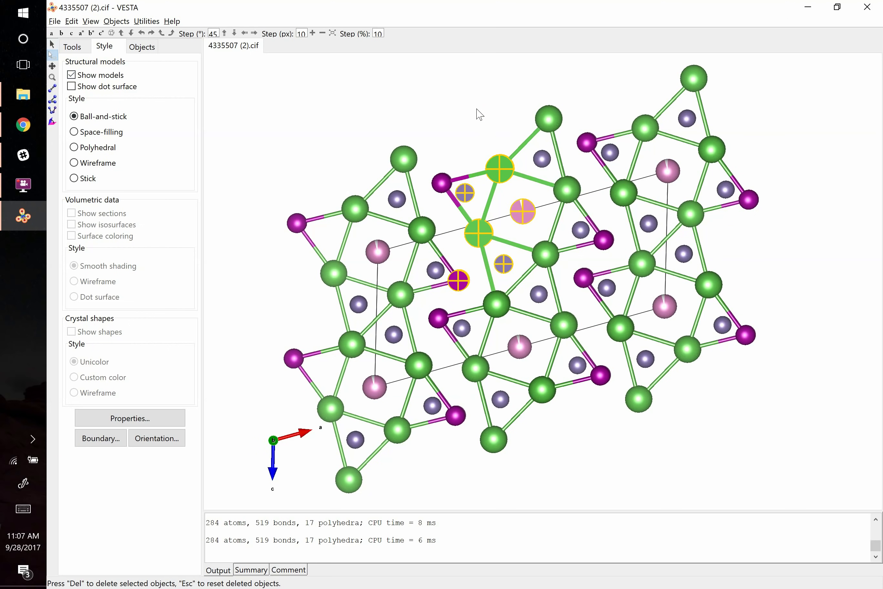
pyautogui.click(480, 114)
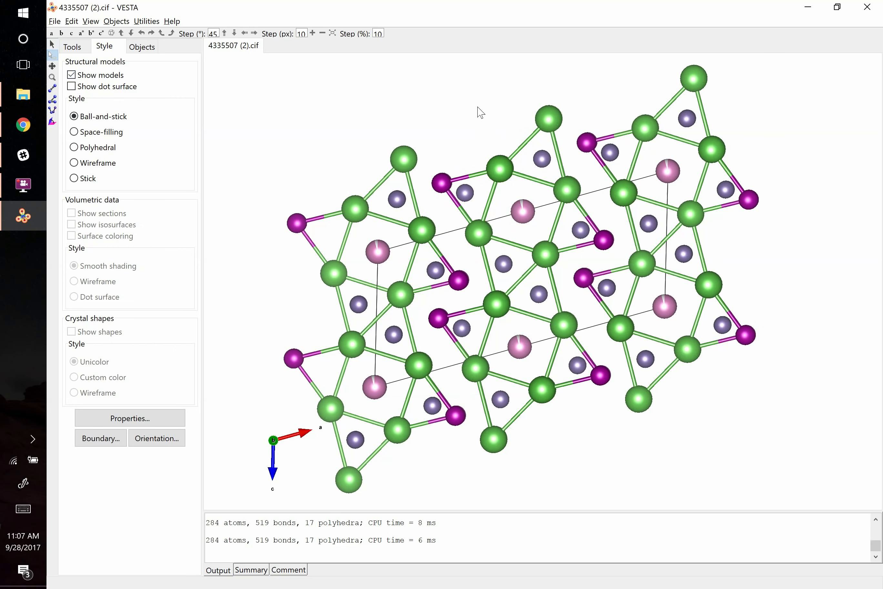
# - Box-select the central atom strip and add one purple and three magenta atoms
pyautogui.moveTo(471, 102); pyautogui.dragTo(575, 484)
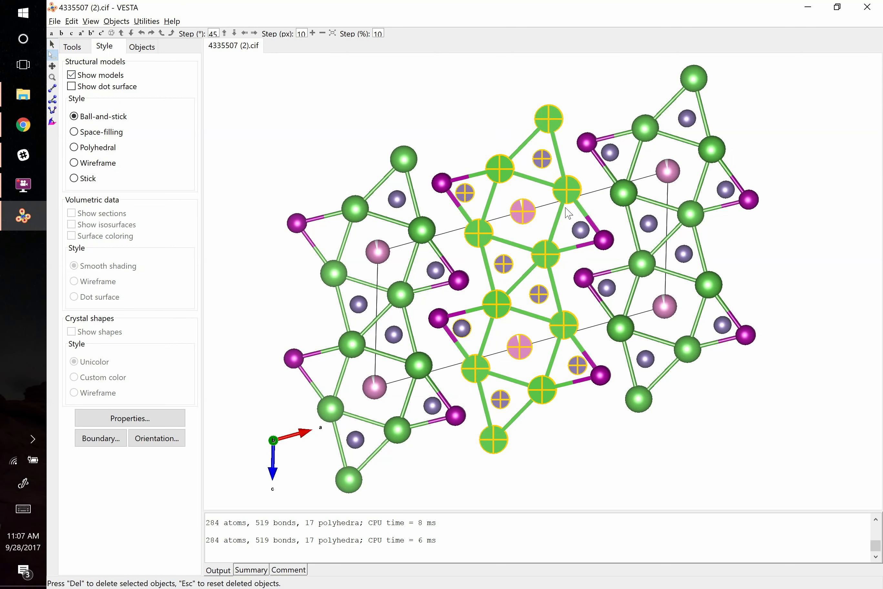
pyautogui.keyDown('shift'); pyautogui.click(575, 230); pyautogui.keyUp('shift')
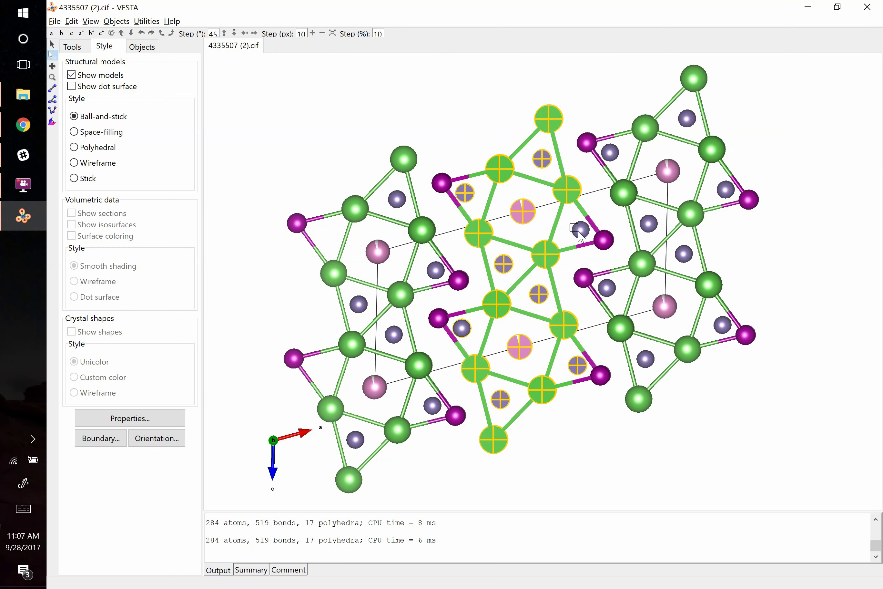
pyautogui.keyDown('shift'); pyautogui.click(606, 240); pyautogui.keyUp('shift')
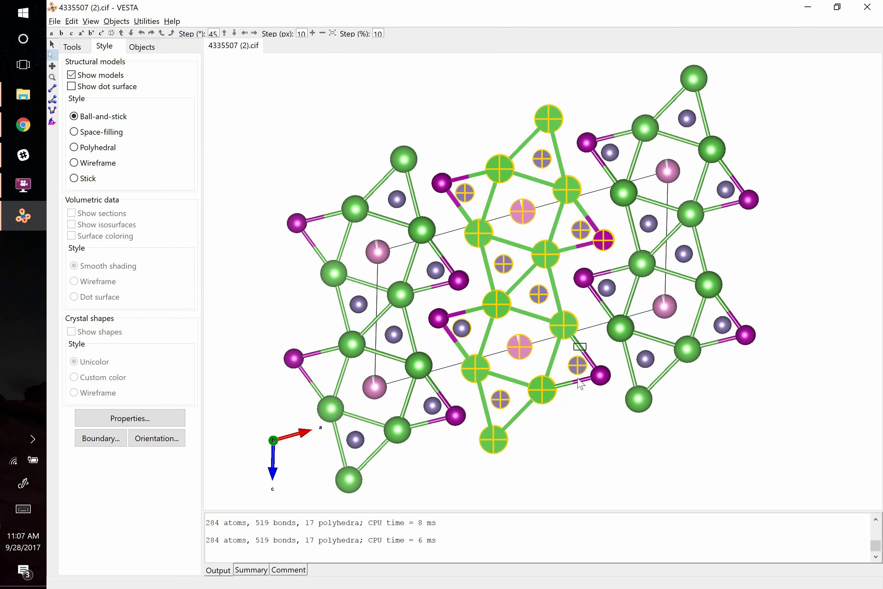
pyautogui.keyDown('shift'); pyautogui.click(444, 307); pyautogui.keyUp('shift')
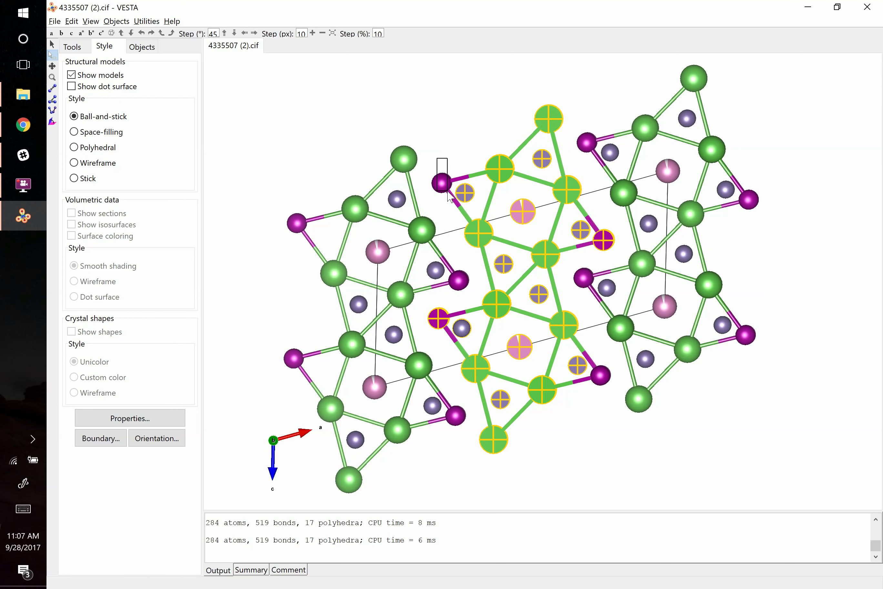
pyautogui.keyDown('shift'); pyautogui.click(442, 179); pyautogui.keyUp('shift')
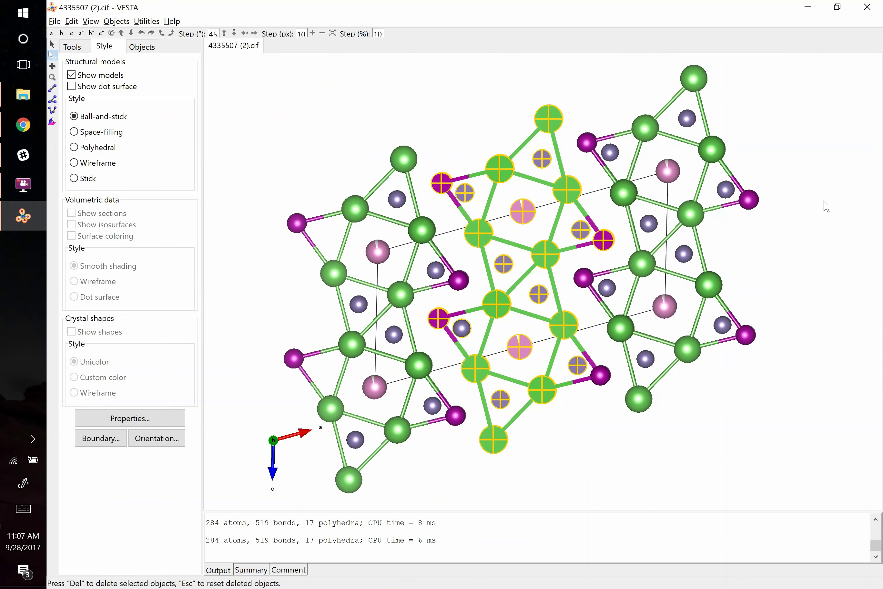
pyautogui.hotkey('alt', 'Tab')
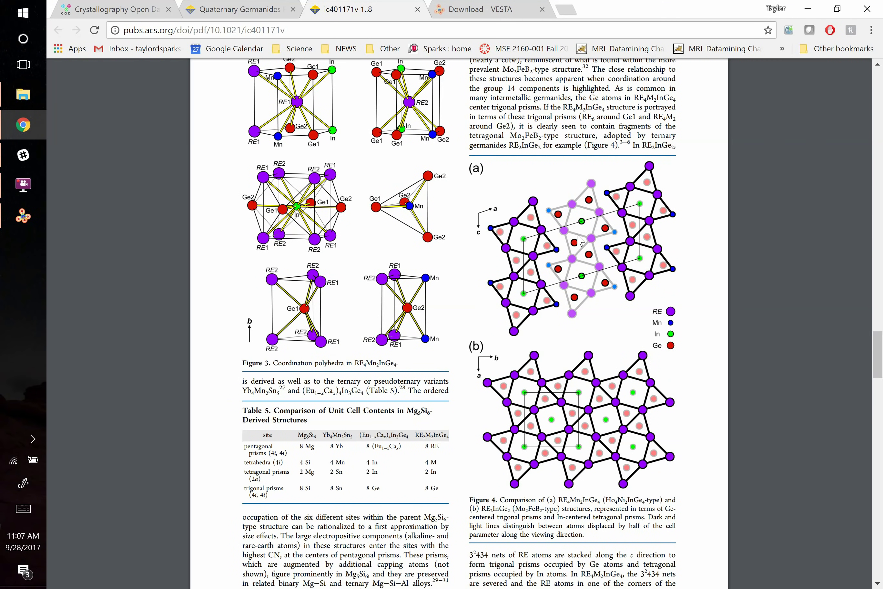
pyautogui.hotkey('alt', 'Tab')
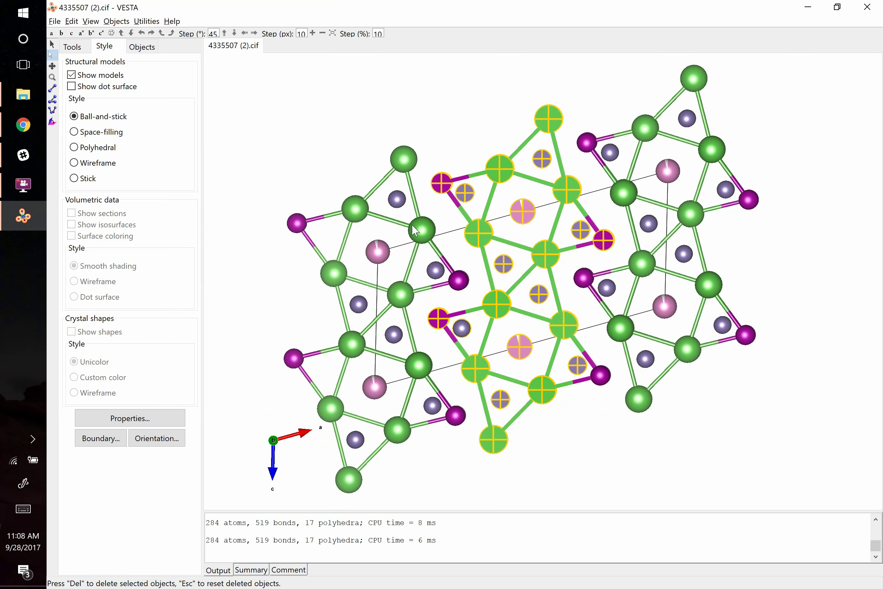
pyautogui.hotkey('alt', 'Tab')
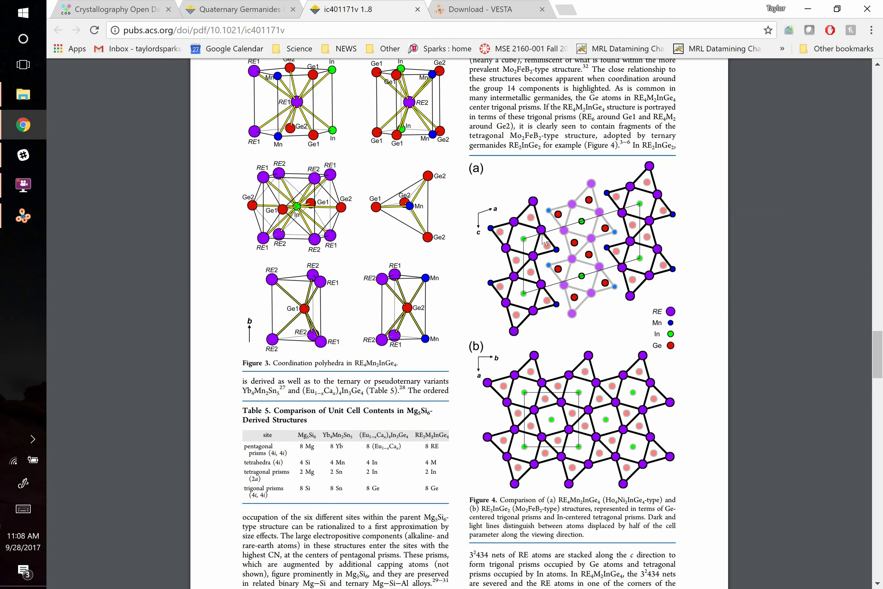
pyautogui.hotkey('alt', 'Tab')
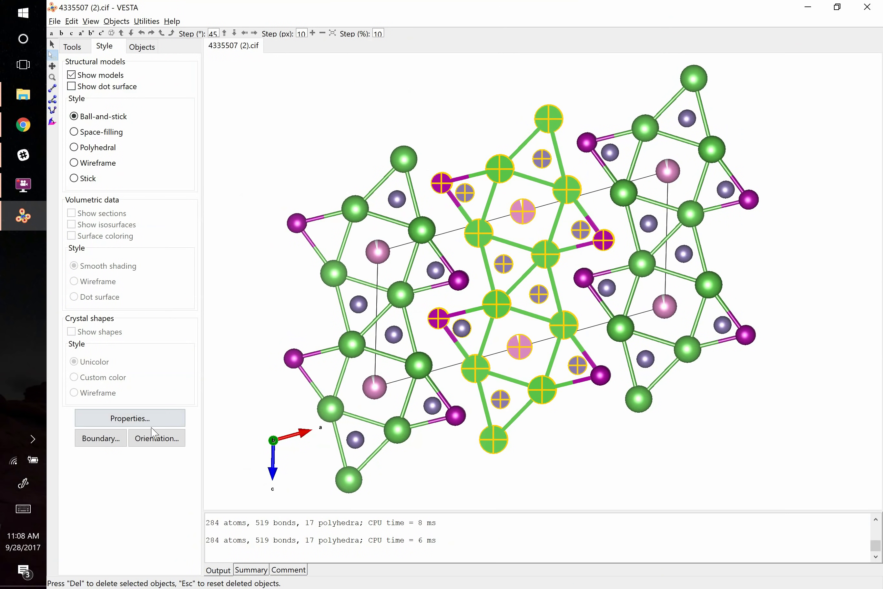
pyautogui.click(133, 418)
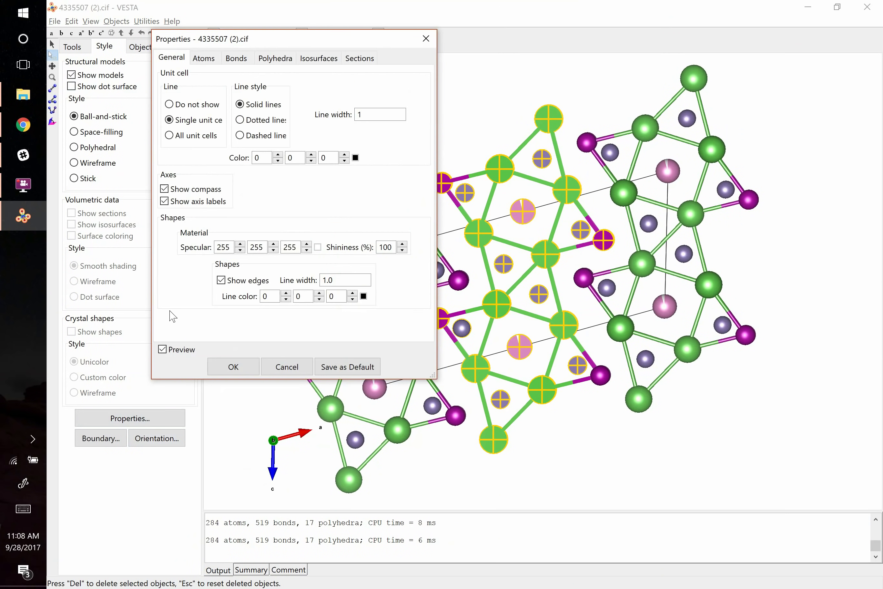
pyautogui.click(204, 61)
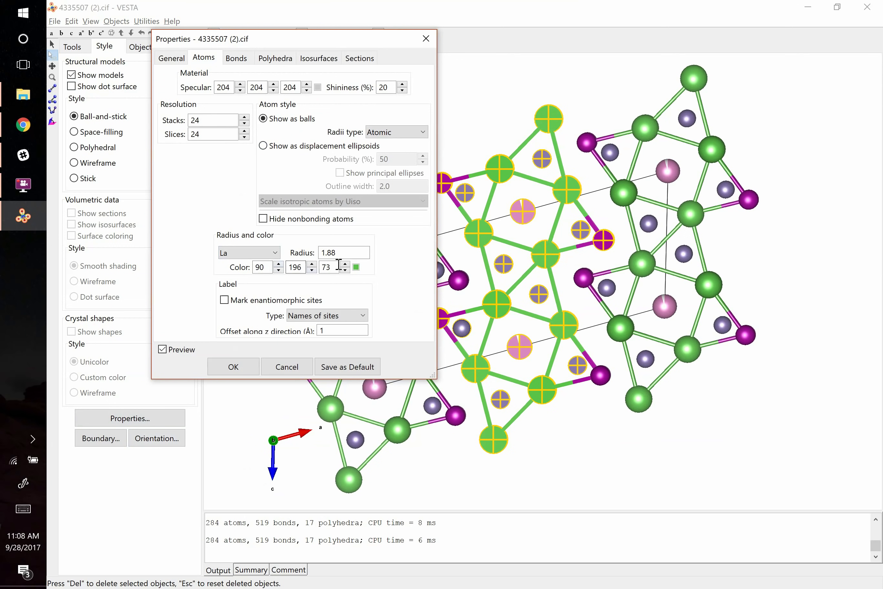
pyautogui.click(356, 267)
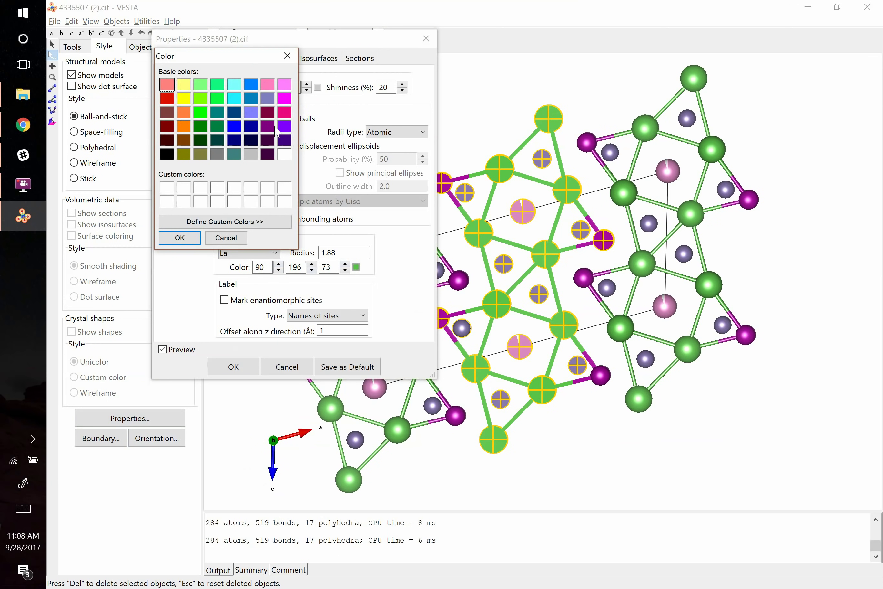
pyautogui.click(284, 114)
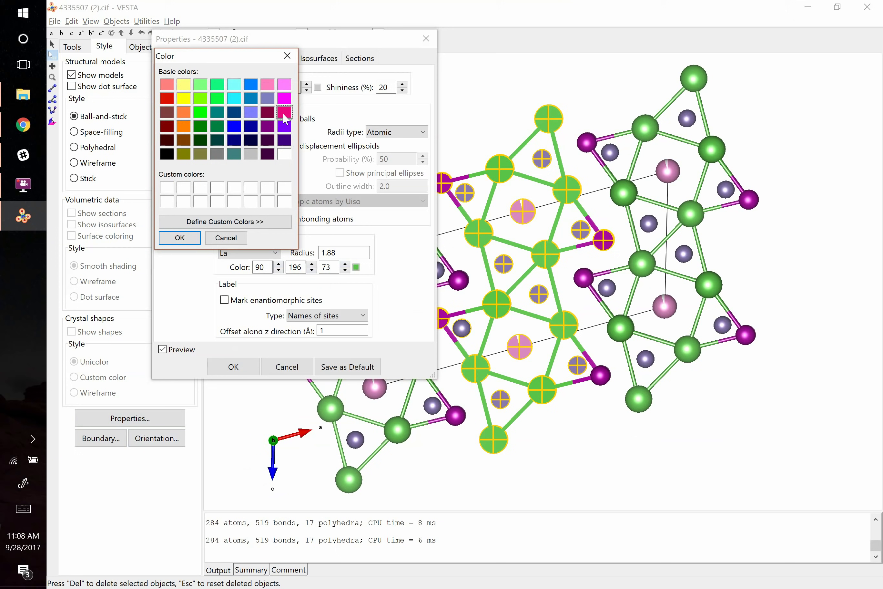
pyautogui.click(194, 239)
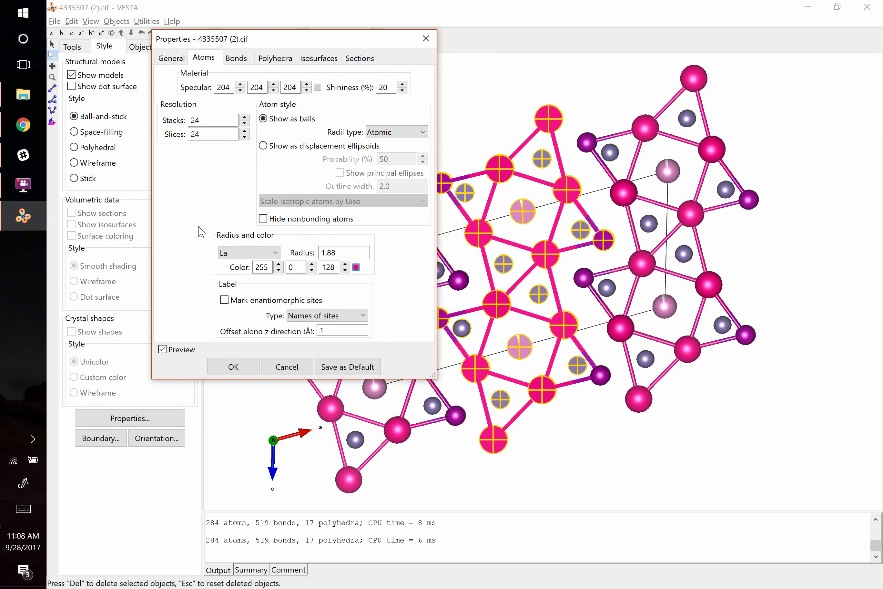
pyautogui.click(426, 39)
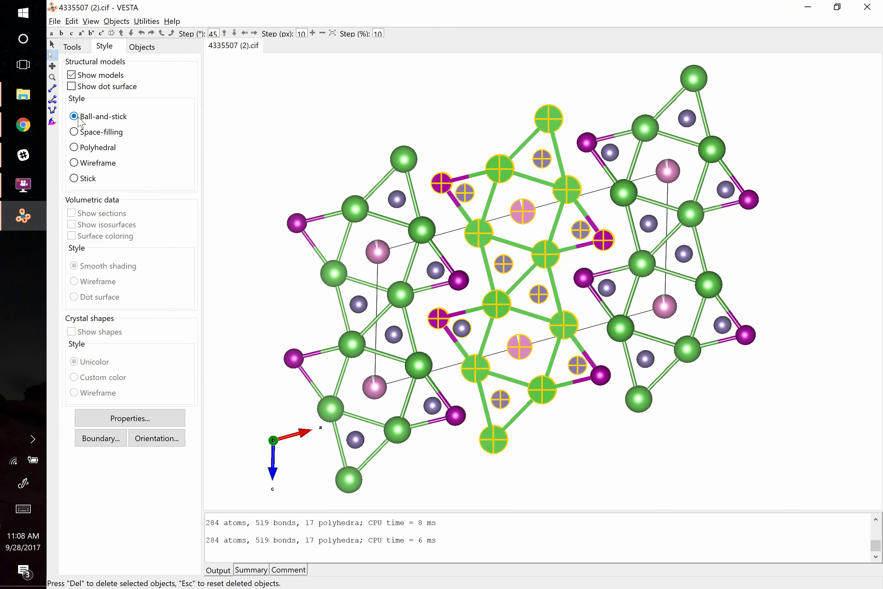
pyautogui.click(74, 149)
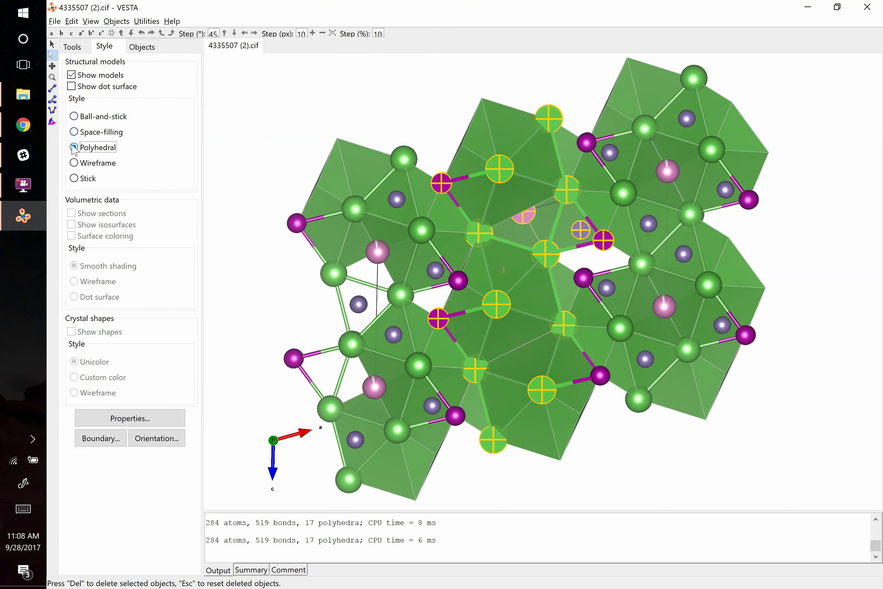
pyautogui.click(75, 117)
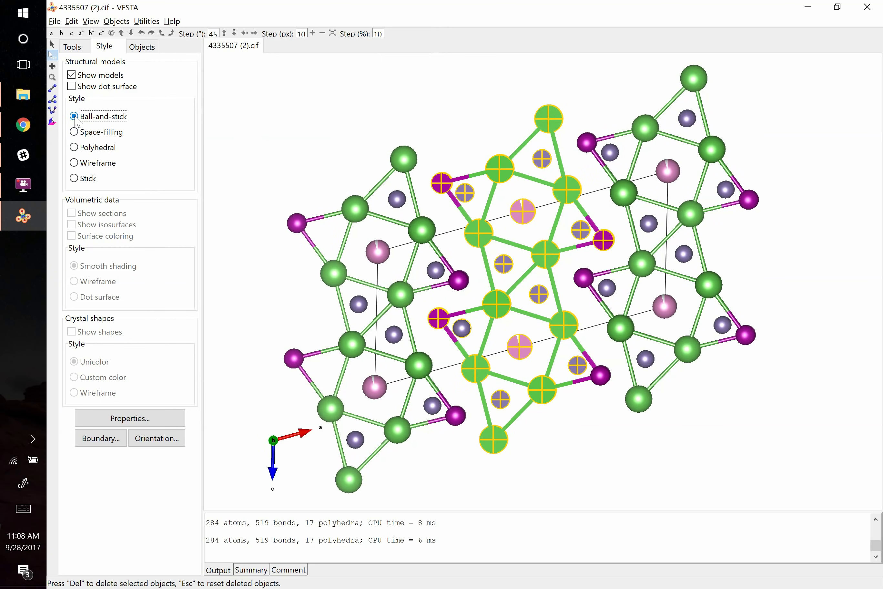
# - Browse to teaching > 2010 > 2013 fall > vesta structures and pick perovskite cubic SrTiO3
pyautogui.click(23, 94)
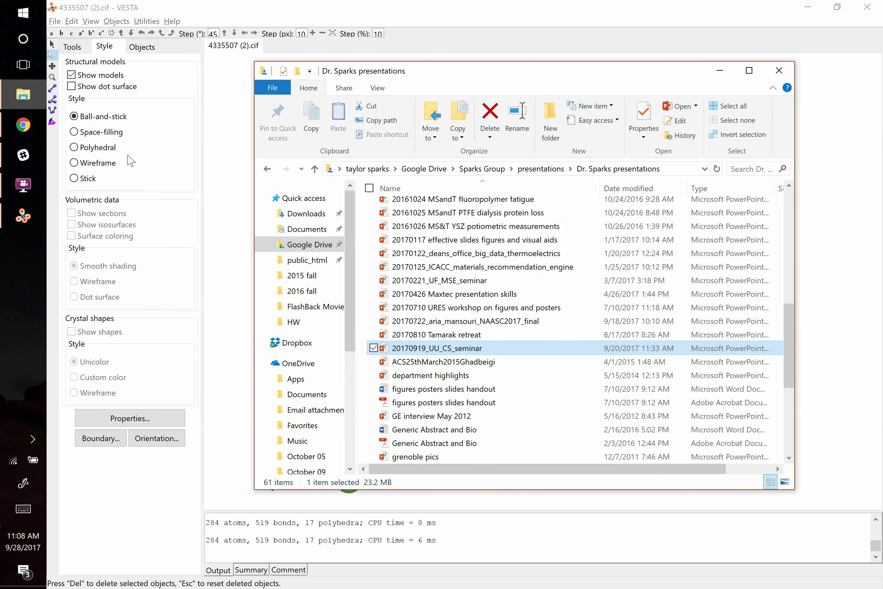
pyautogui.click(307, 275)
pyautogui.click(474, 168)
pyautogui.doubleClick(427, 211)
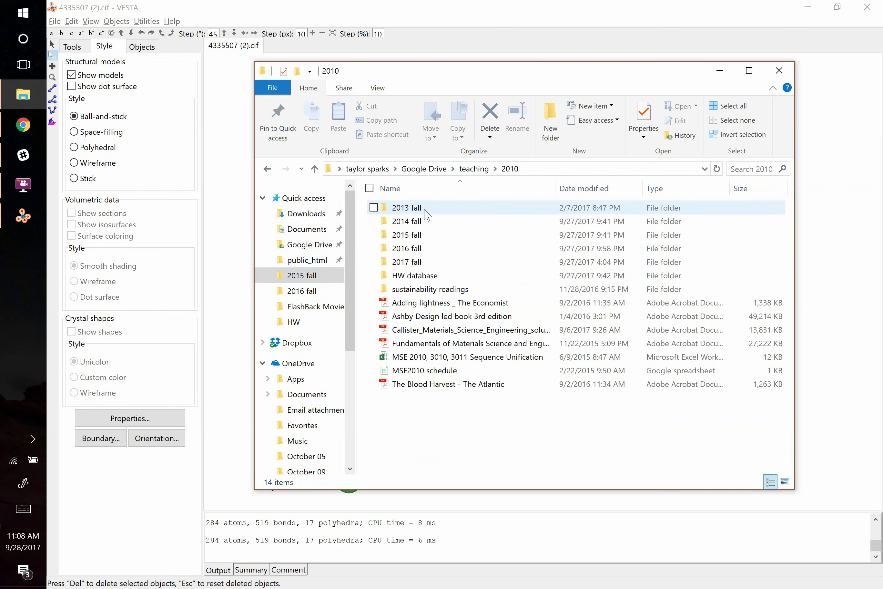
pyautogui.doubleClick(426, 210)
pyautogui.doubleClick(429, 248)
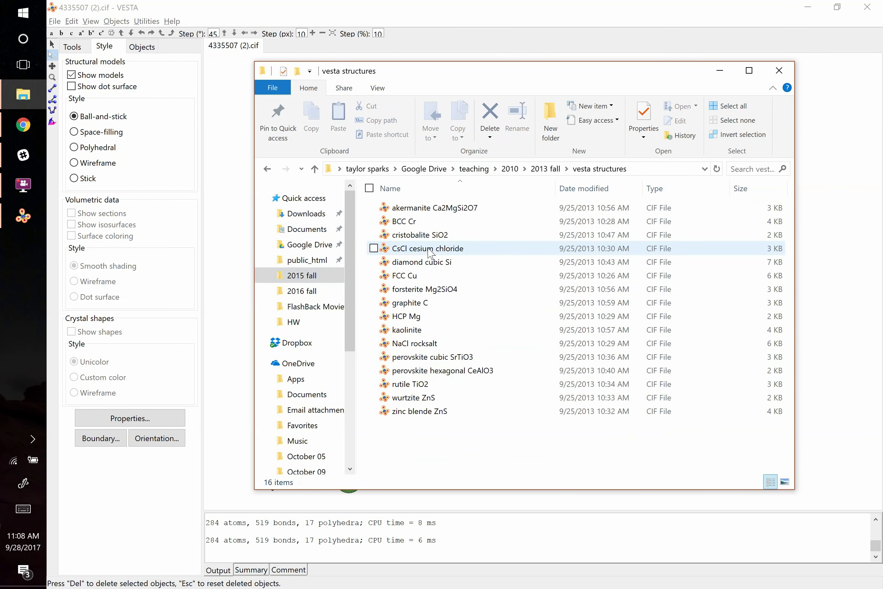
pyautogui.click(425, 362)
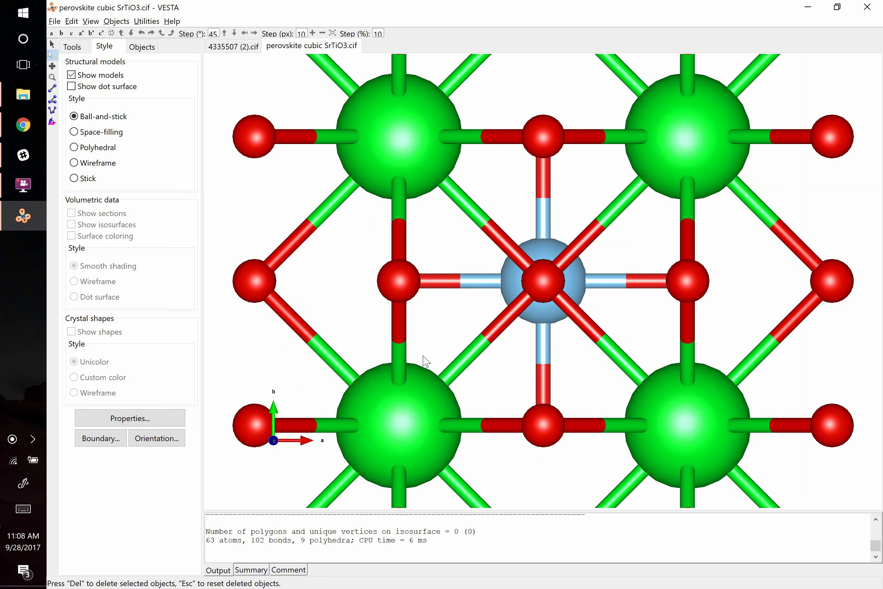
# - Zoom out and delete the Sr–O bond rule, keeping only Ti–O bonds up to 2.35391 Å
pyautogui.click(322, 33)
pyautogui.click(322, 33)
pyautogui.click(322, 33)
pyautogui.click(322, 33)
pyautogui.click(321, 33)
pyautogui.click(323, 33)
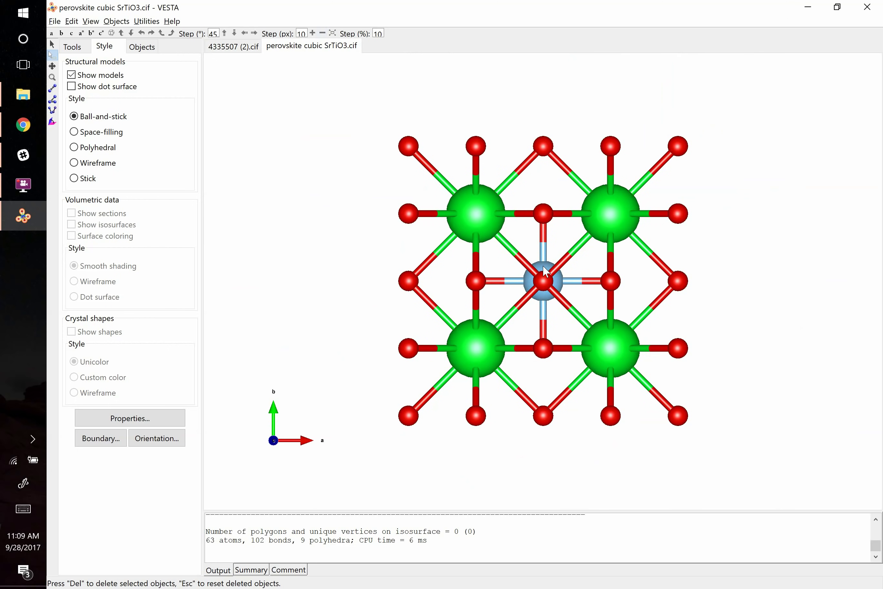
pyautogui.doubleClick(542, 225)
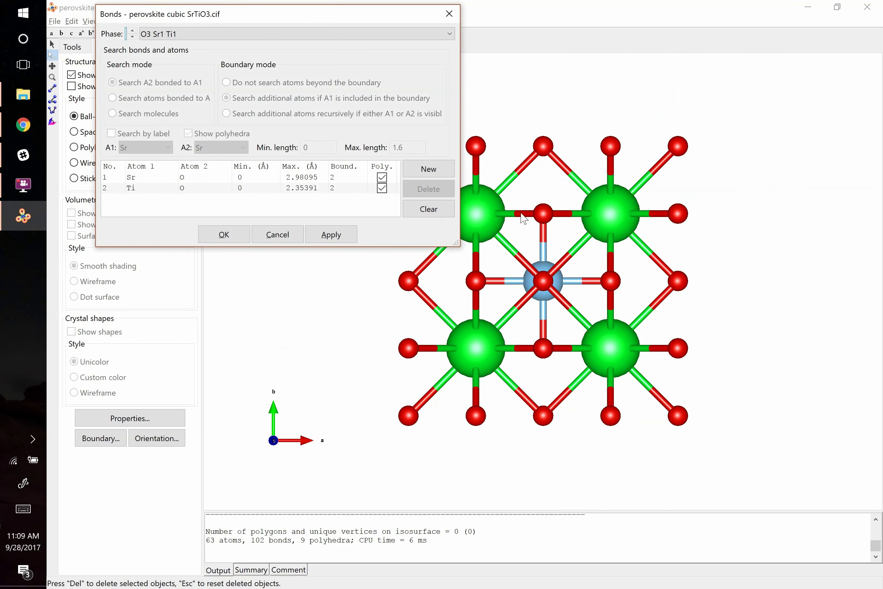
pyautogui.click(218, 178)
pyautogui.click(422, 190)
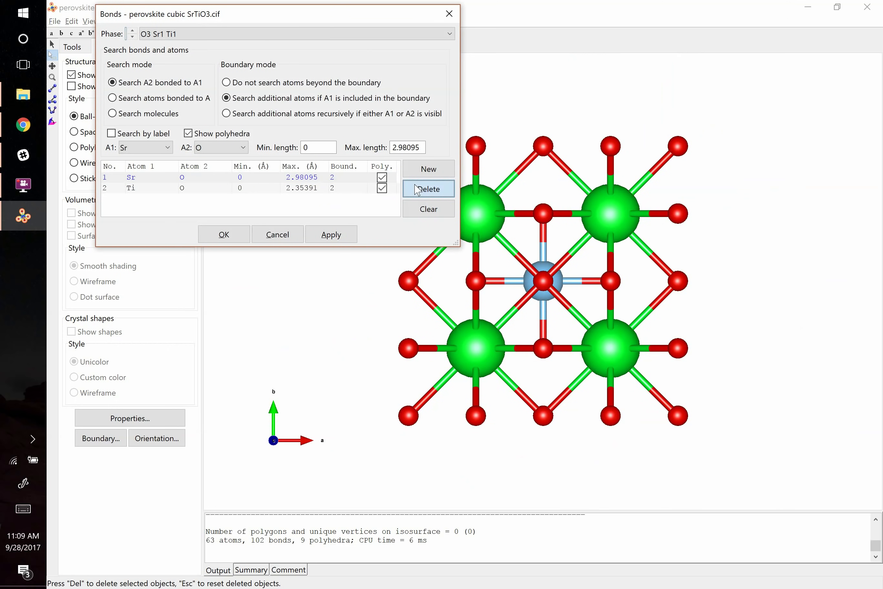
pyautogui.click(331, 235)
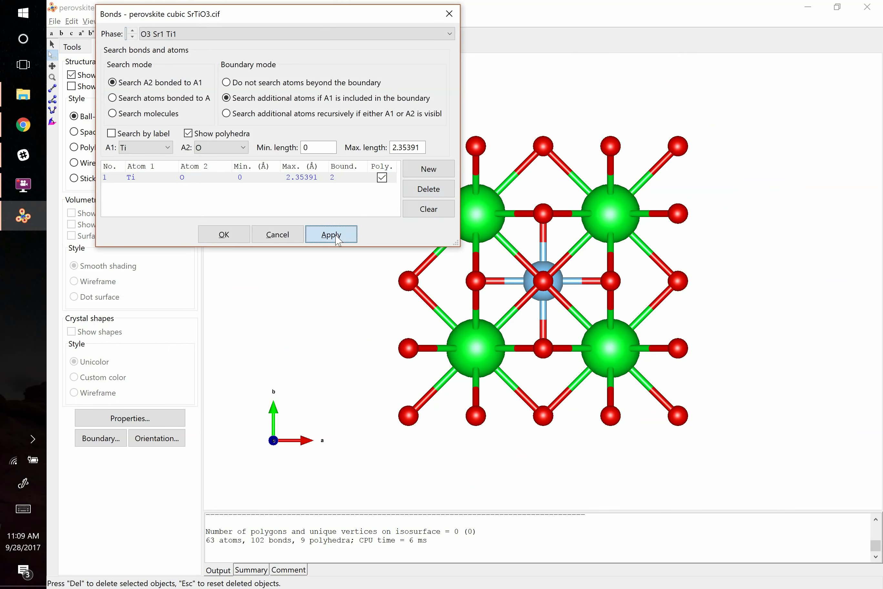
pyautogui.click(228, 234)
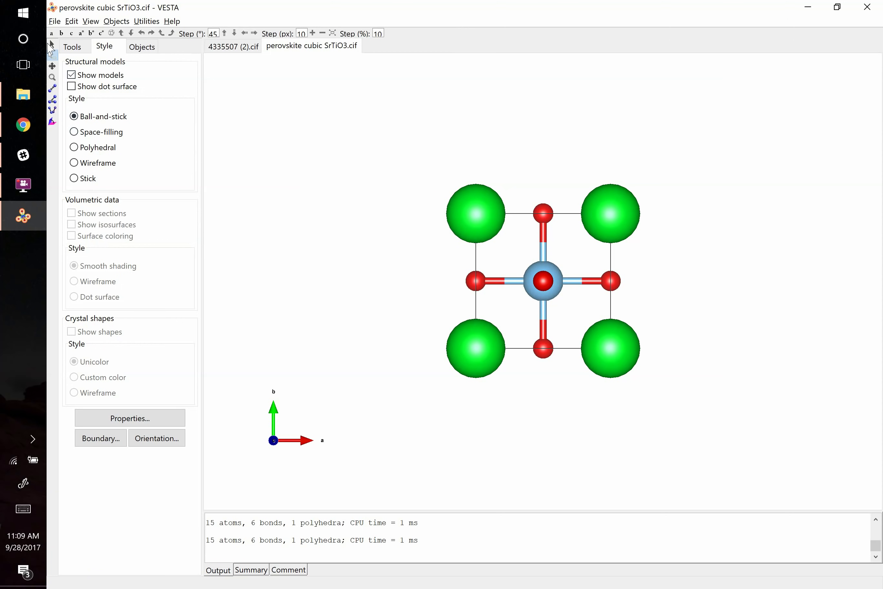
# - Draw SrTiO3 as polyhedra and extend the boundary maximum to 3 along x, y and z
pyautogui.click(51, 44)
pyautogui.moveTo(477, 189); pyautogui.dragTo(503, 206)
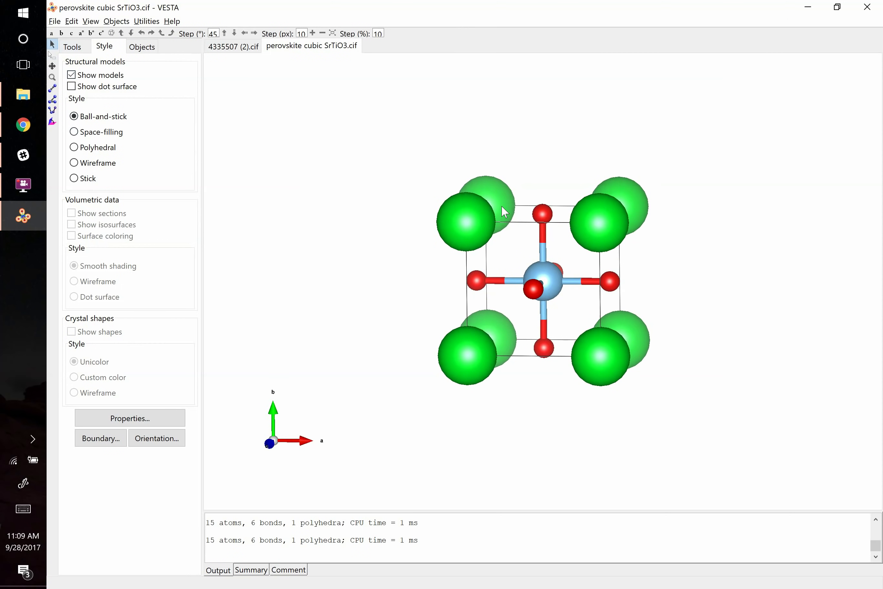
pyautogui.click(74, 148)
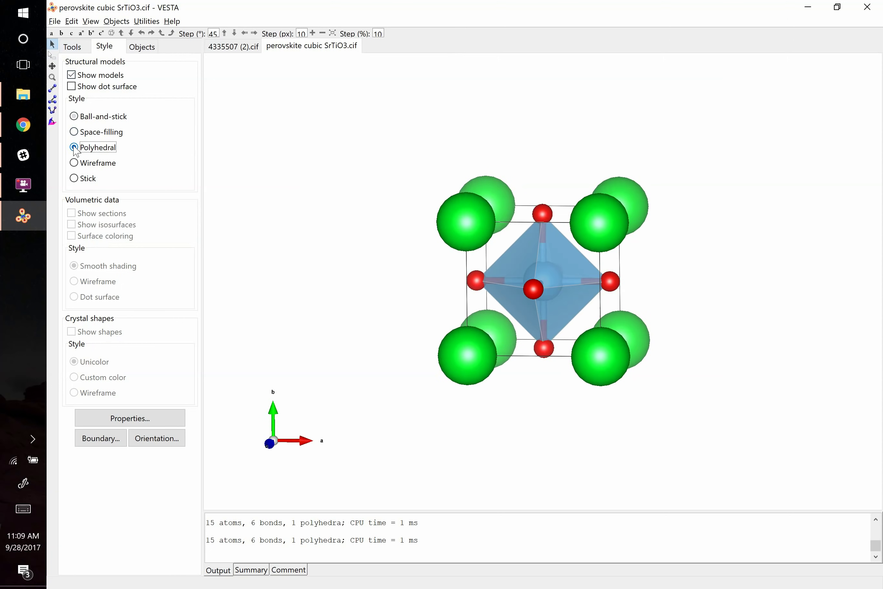
pyautogui.click(100, 441)
pyautogui.doubleClick(228, 57)
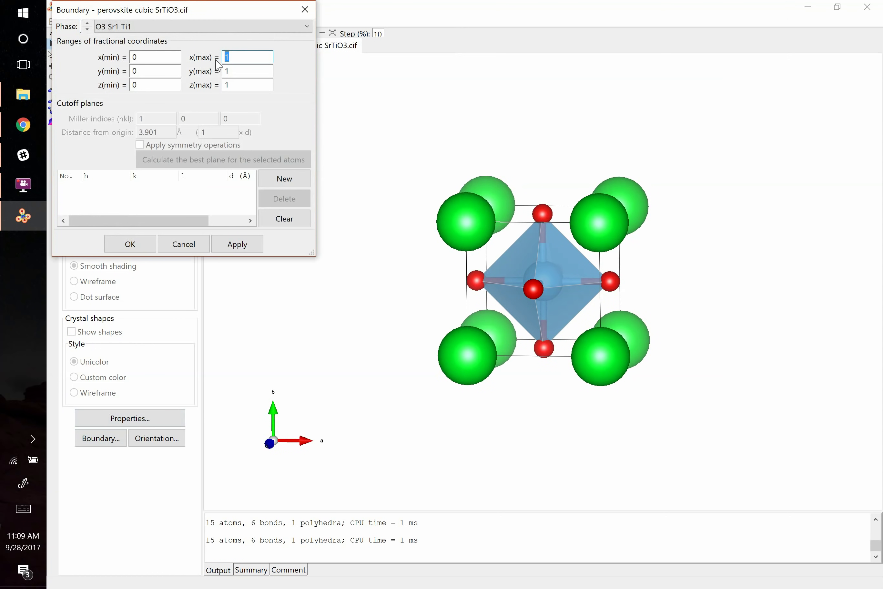
pyautogui.write('3')
pyautogui.press('Tab')
pyautogui.write('3')
pyautogui.press('Tab')
pyautogui.write('3')
pyautogui.click(247, 250)
pyautogui.click(130, 243)
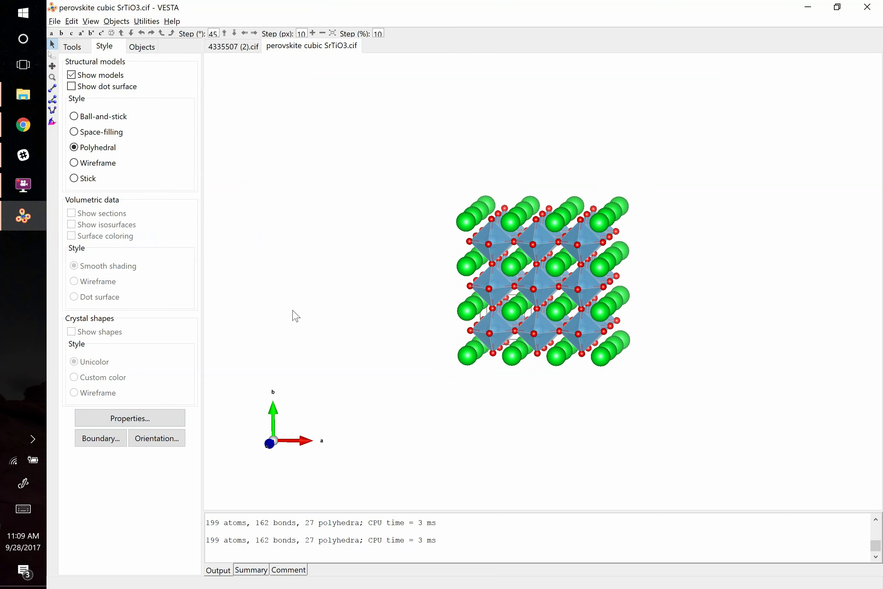
# - Orbit the 3×3×3 supercell and zoom in four steps to fill the view
pyautogui.moveTo(309, 312)
pyautogui.mouseDown()
pyautogui.moveTo(298, 319)
pyautogui.moveTo(311, 309)
pyautogui.mouseUp()
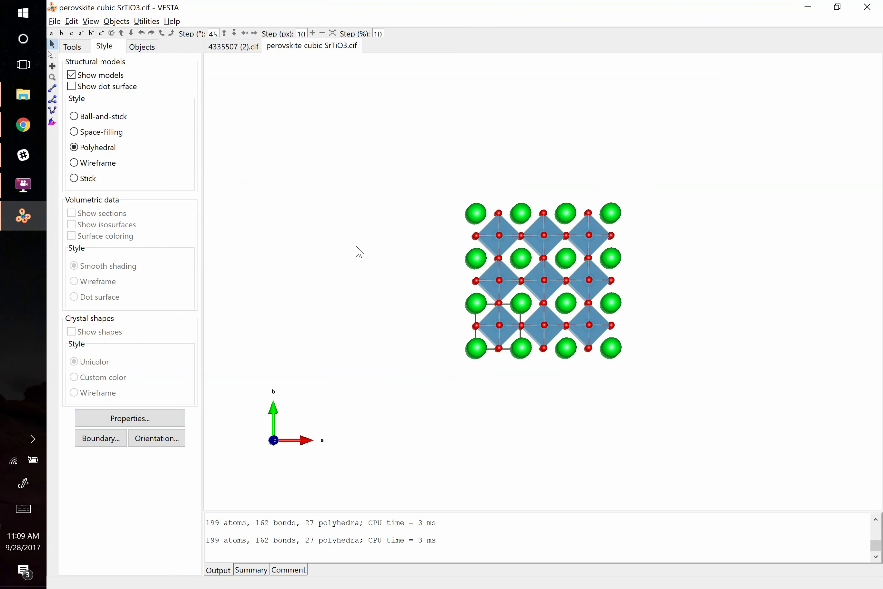
pyautogui.click(312, 33)
pyautogui.click(313, 33)
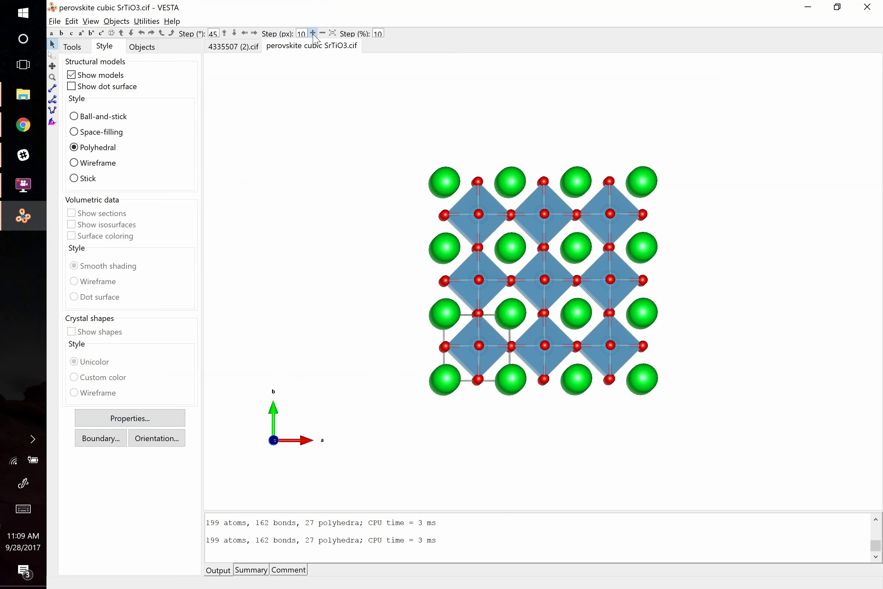
pyautogui.click(313, 32)
pyautogui.click(312, 33)
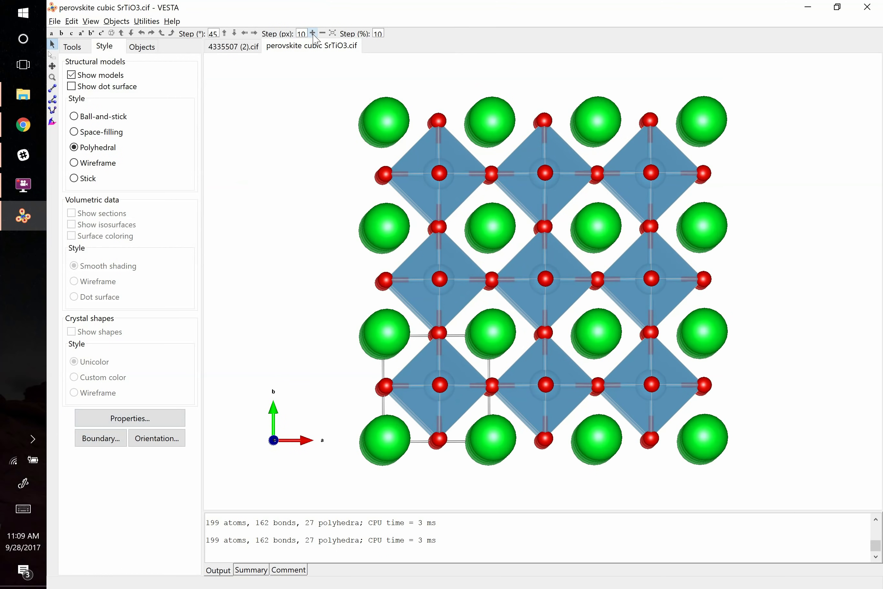
# - Switch back to ball-and-stick style and add a new lattice plane
pyautogui.click(84, 118)
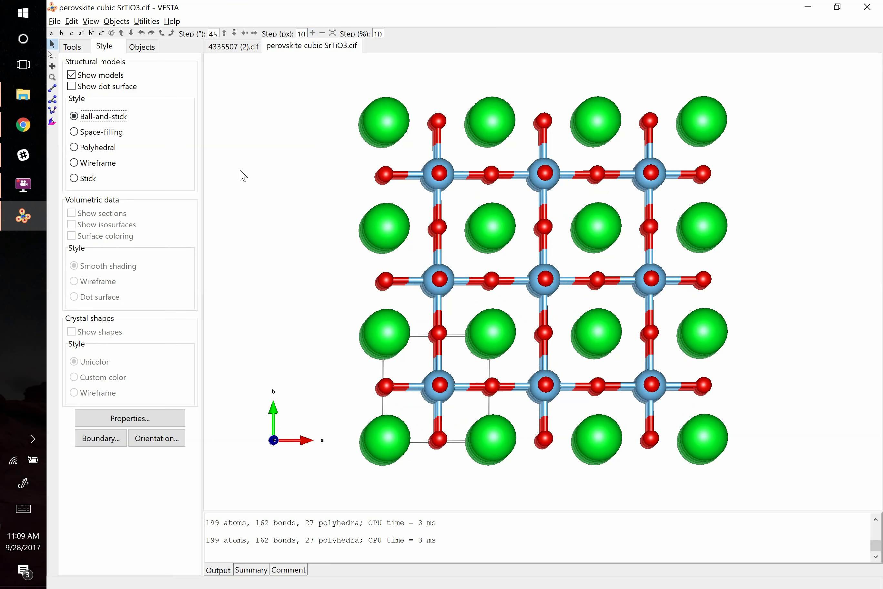
pyautogui.moveTo(306, 187); pyautogui.dragTo(302, 191)
pyautogui.click(73, 21)
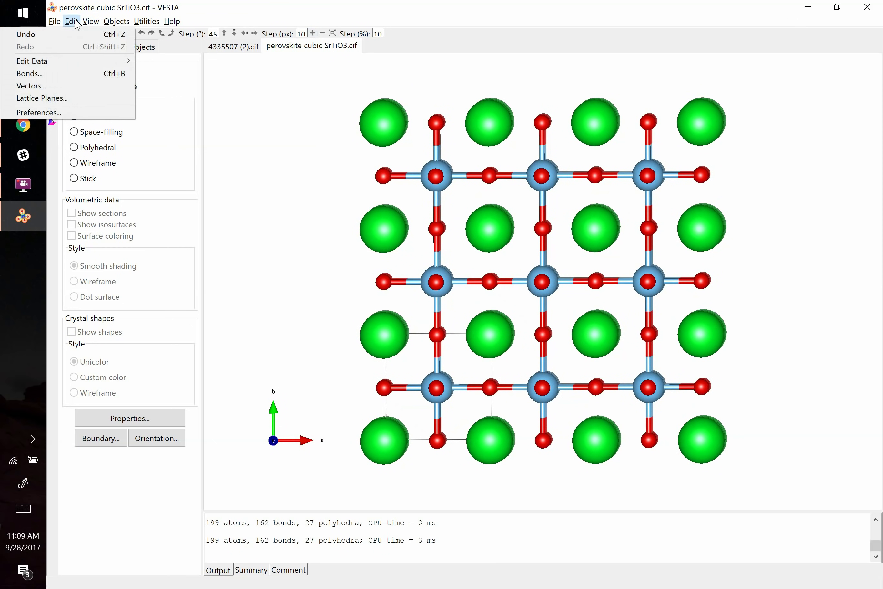
pyautogui.click(76, 99)
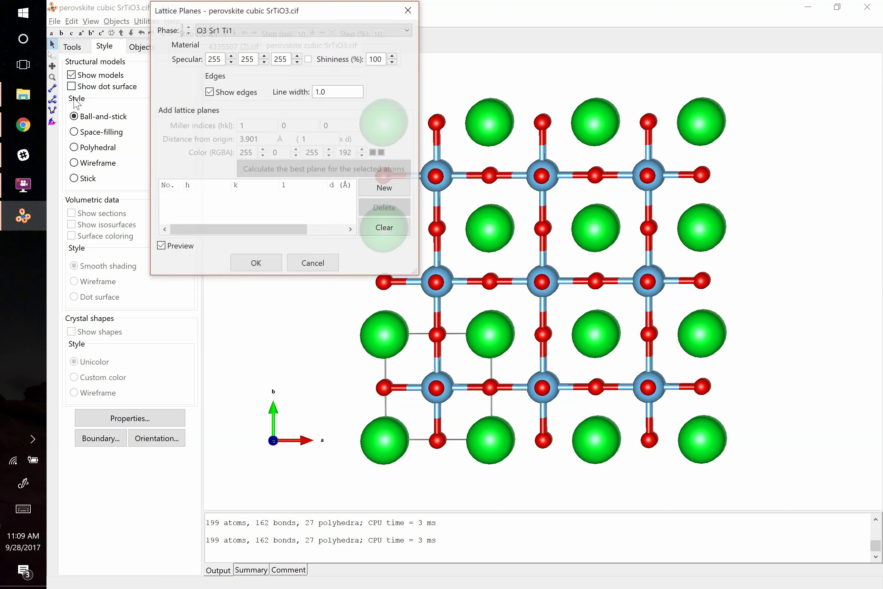
pyautogui.click(375, 189)
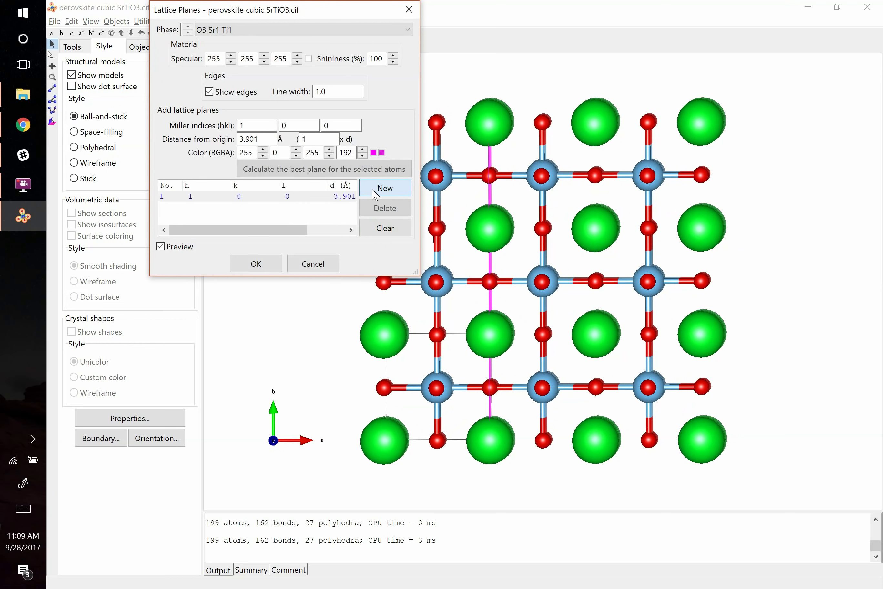
# - Set the new plane's indices to (111) with distance multiplier 0 and confirm
pyautogui.doubleClick(293, 125)
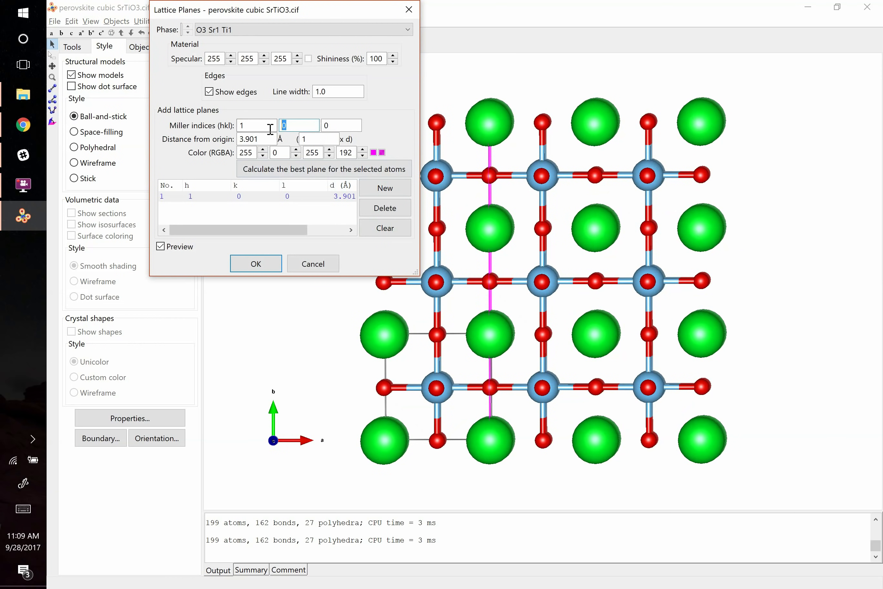
pyautogui.write('1')
pyautogui.press('BackSpace')
pyautogui.write('1')
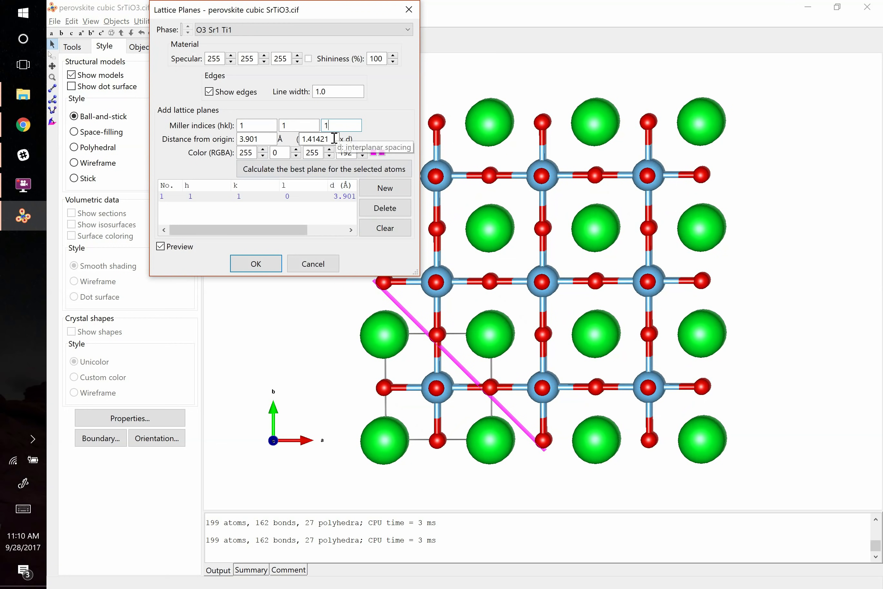
pyautogui.press('Return')
pyautogui.moveTo(333, 139); pyautogui.dragTo(300, 140)
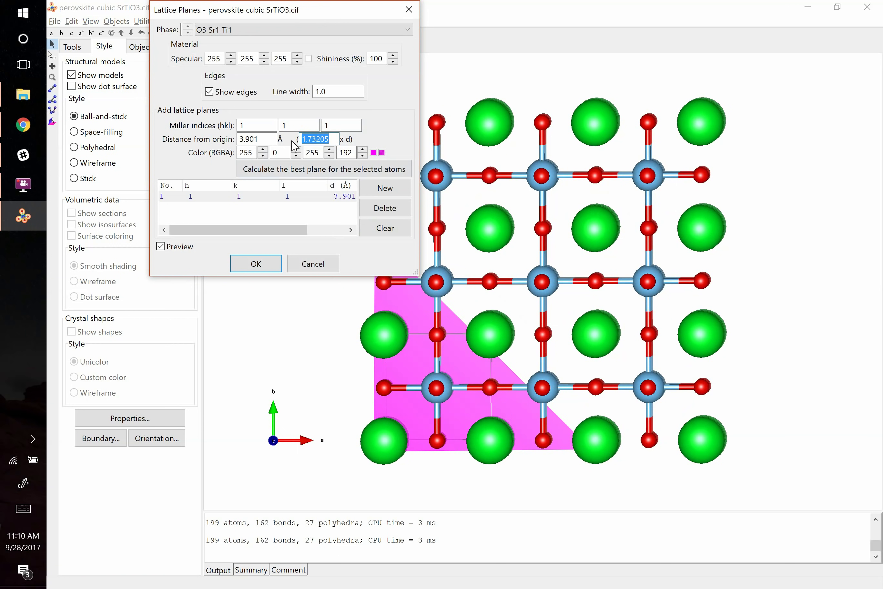
pyautogui.write('0')
pyautogui.click(256, 263)
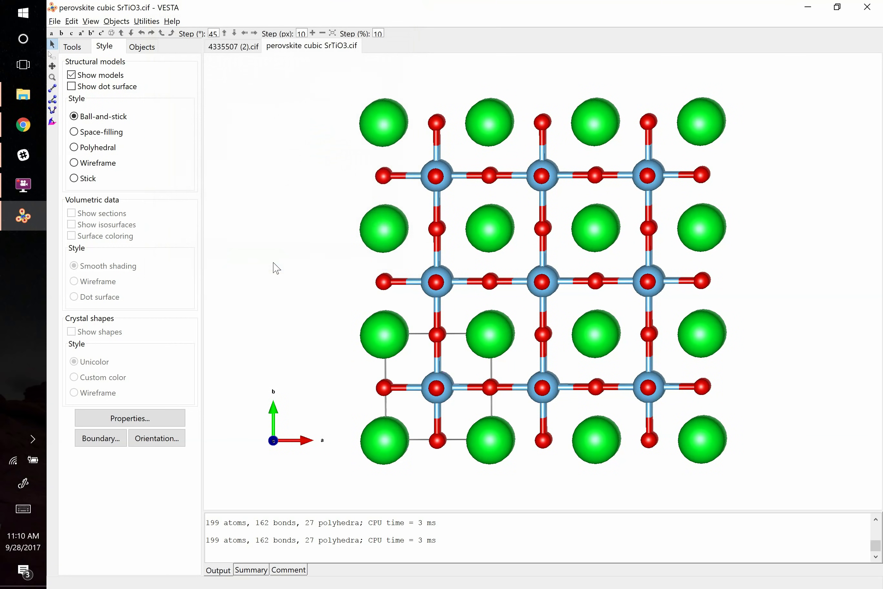
# - Set the boundary to x, y, z from -1 to 1 and apply it
pyautogui.click(114, 441)
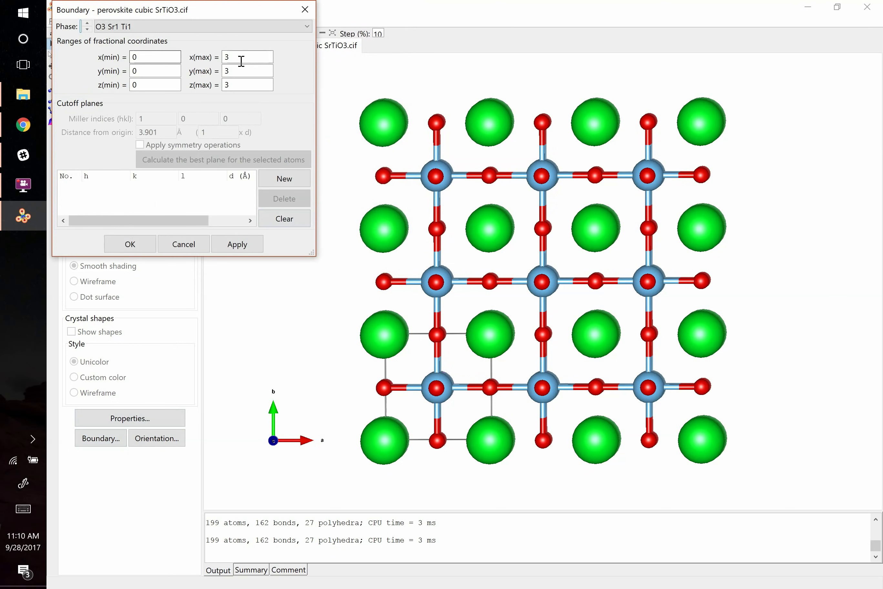
pyautogui.click(142, 56)
pyautogui.press('Tab')
pyautogui.write('1')
pyautogui.press('Tab')
pyautogui.press('Tab')
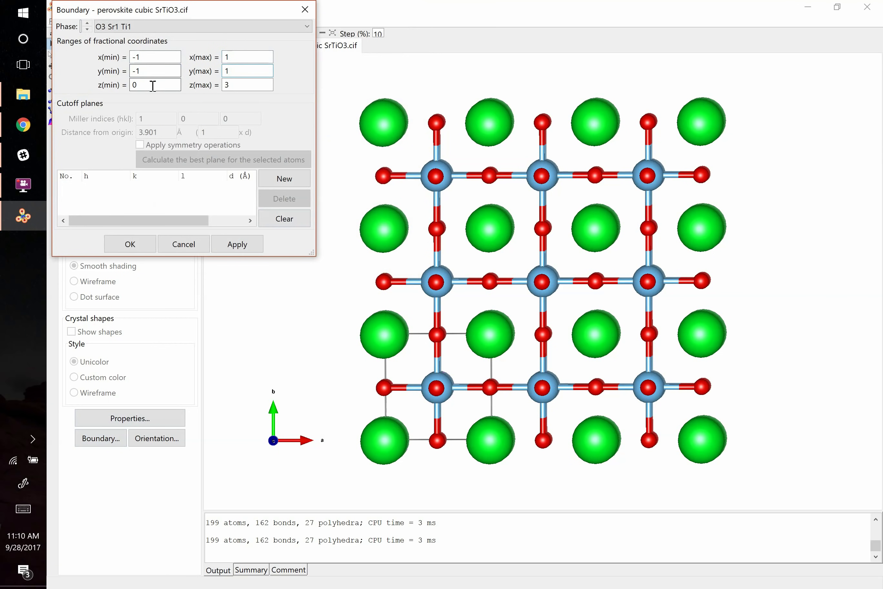
pyautogui.press('Tab')
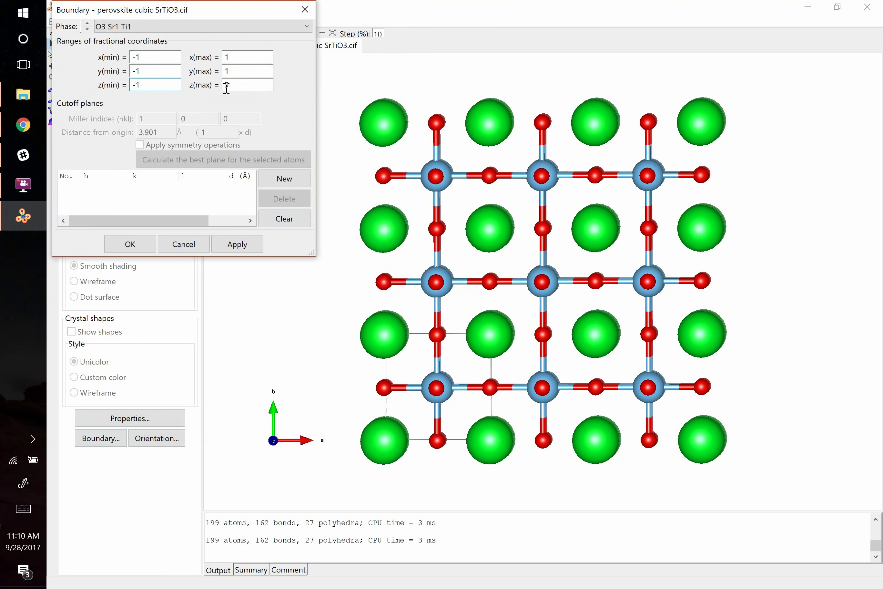
pyautogui.write('1')
pyautogui.click(238, 246)
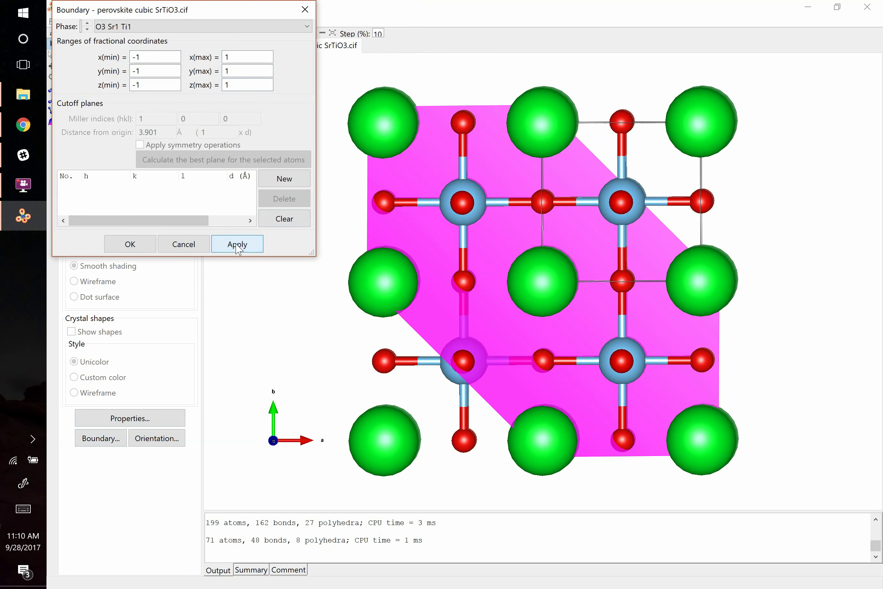
pyautogui.click(131, 248)
# - Orbit to view the (111) plane face-on and inspect an Sr atom
pyautogui.moveTo(285, 275); pyautogui.dragTo(384, 229)
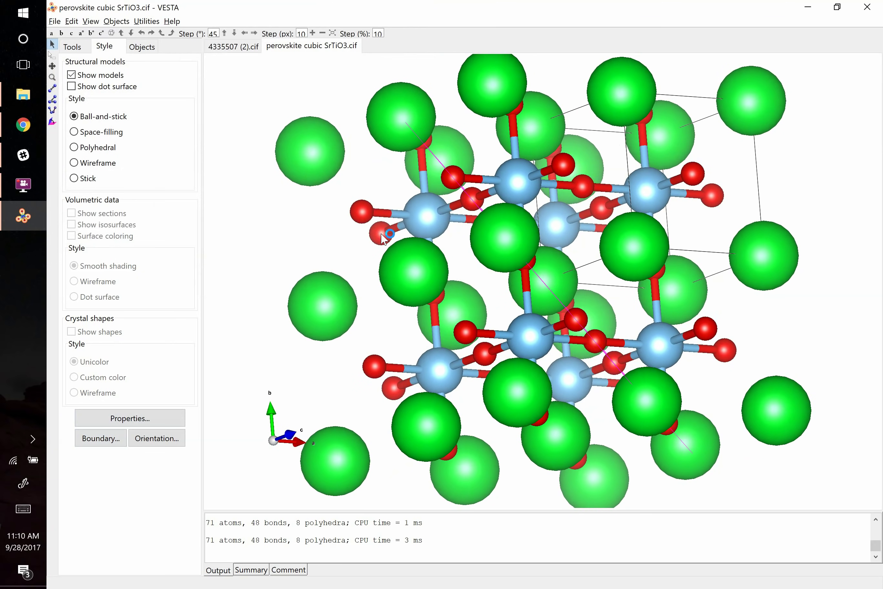
pyautogui.moveTo(540, 276); pyautogui.dragTo(432, 332)
pyautogui.click(550, 280)
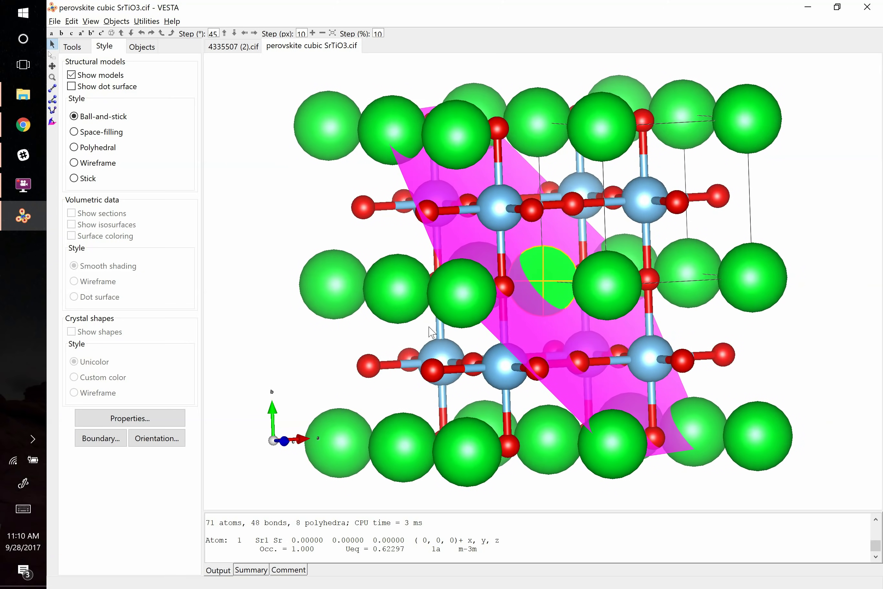
# - Add a second lattice plane beside (111) and set its Miller indices to 0
pyautogui.click(71, 21)
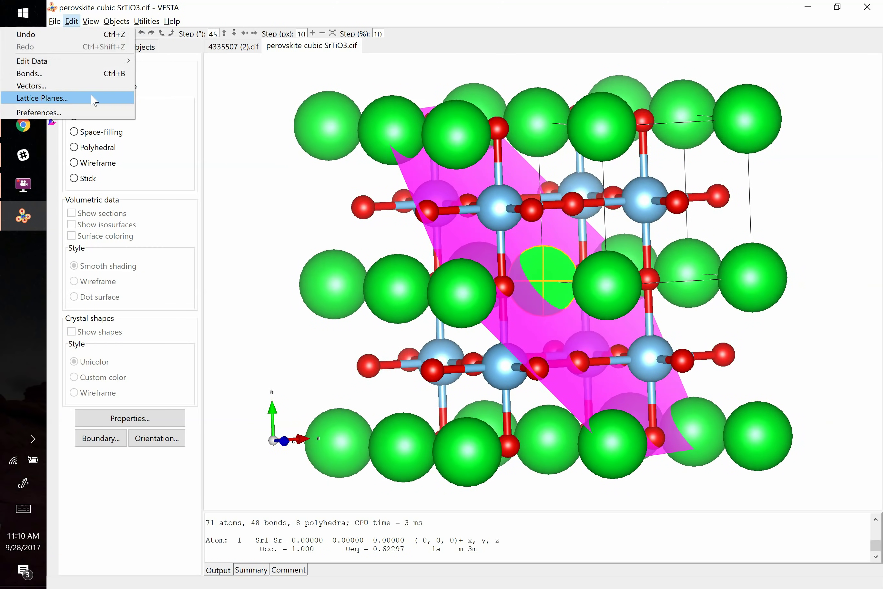
pyautogui.click(75, 97)
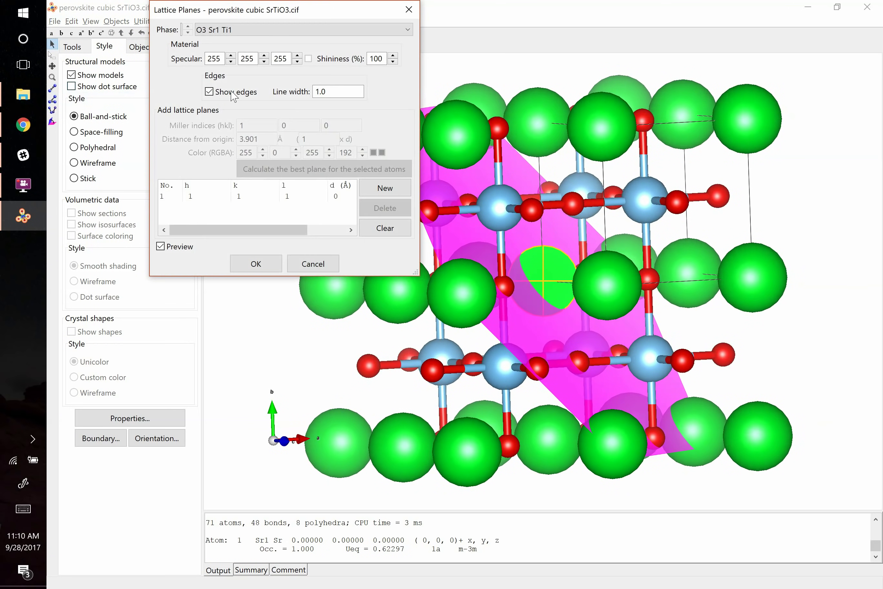
pyautogui.click(239, 196)
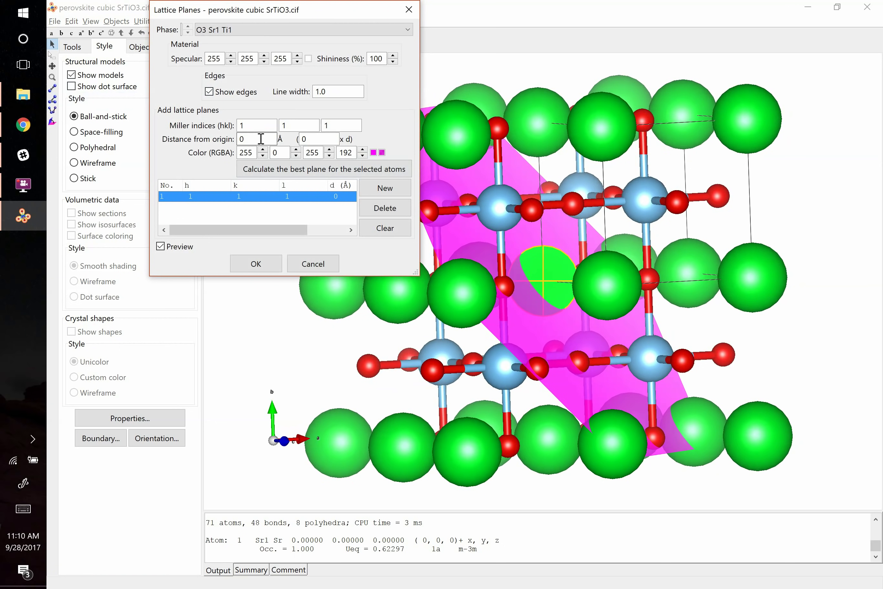
pyautogui.click(391, 198)
pyautogui.moveTo(286, 124); pyautogui.dragTo(276, 120)
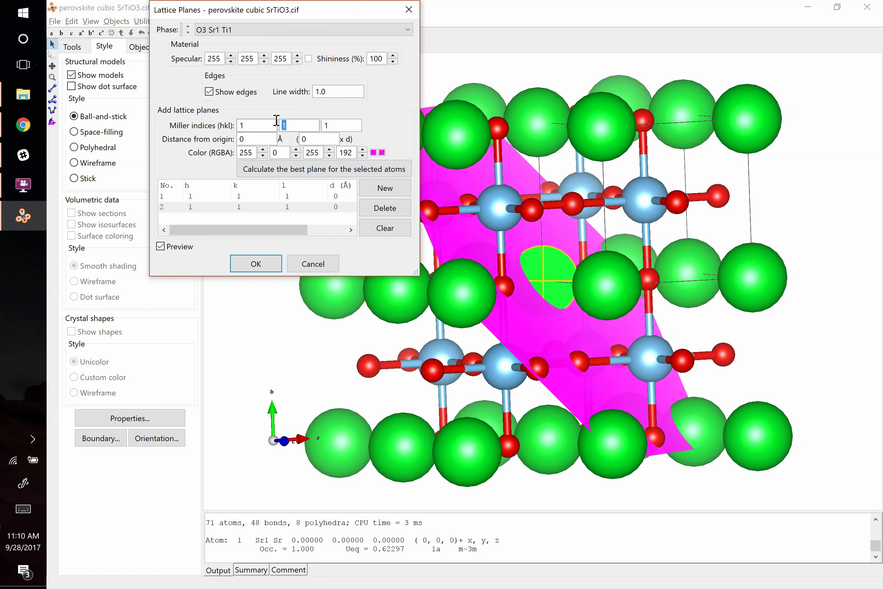
pyautogui.write('0')
pyautogui.doubleClick(326, 125)
pyautogui.write('0')
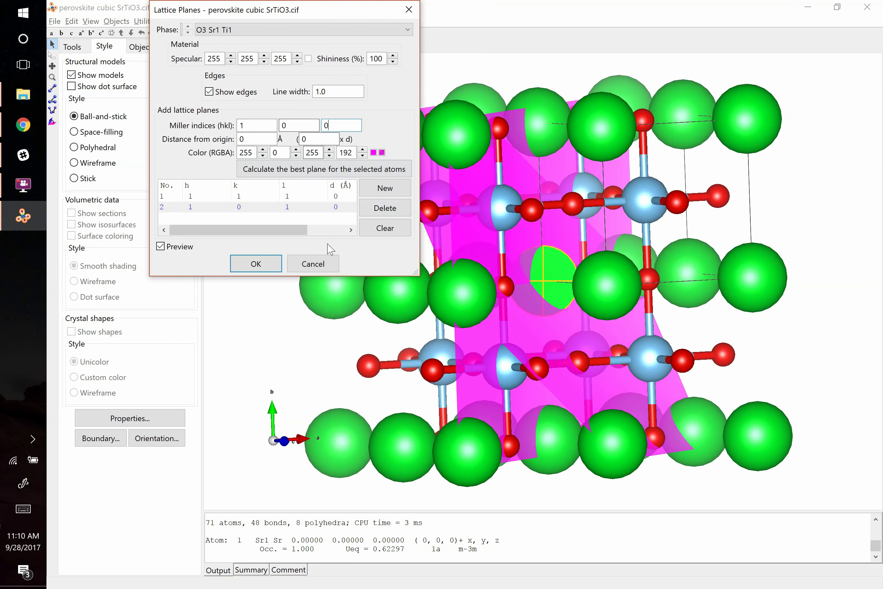
# - Set the second plane's l index to 0, keeping it with the (111) plane
pyautogui.click(279, 198)
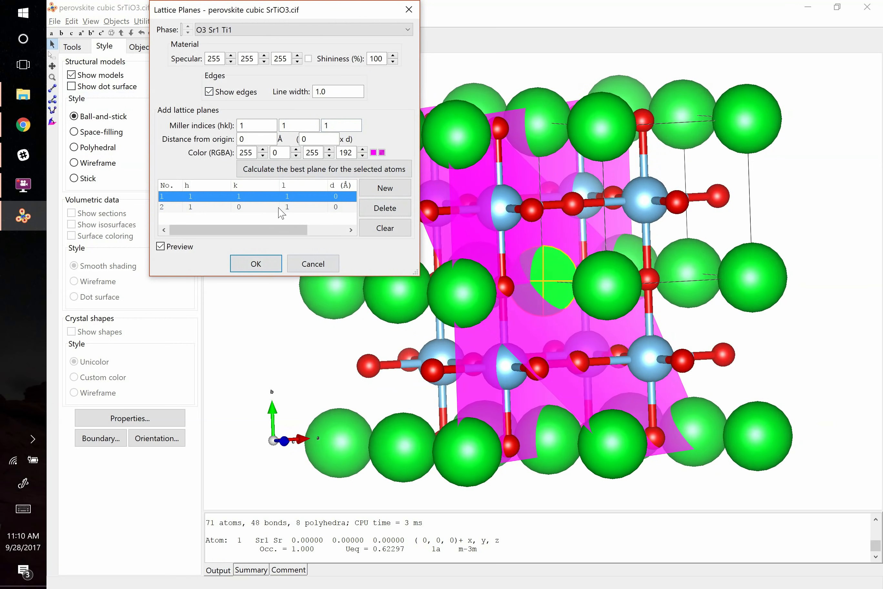
pyautogui.click(281, 207)
pyautogui.doubleClick(326, 124)
pyautogui.write('0')
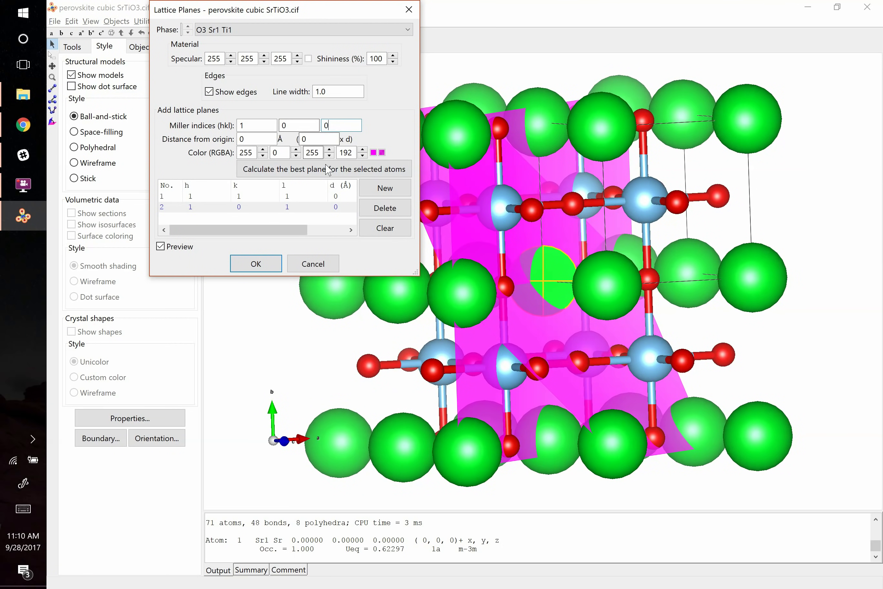
pyautogui.click(310, 127)
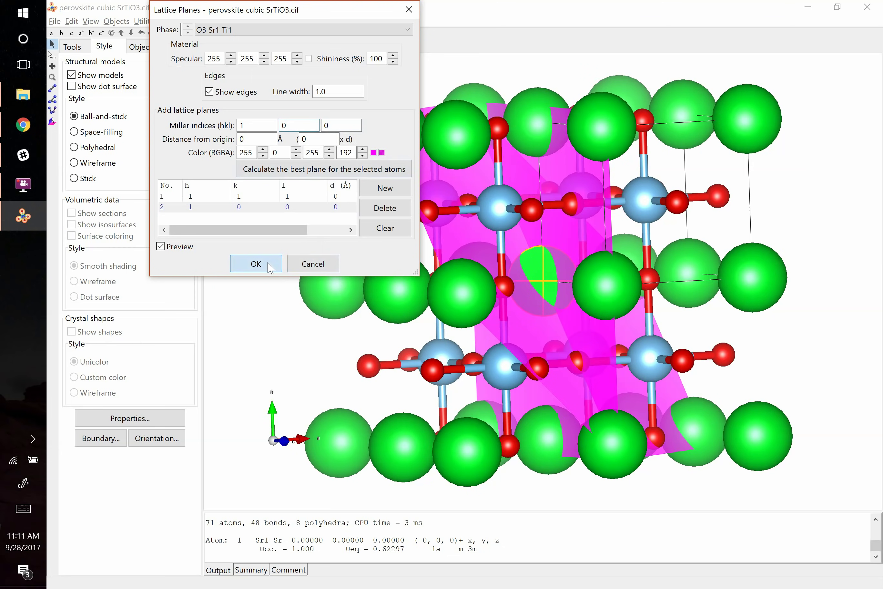
pyautogui.click(256, 264)
pyautogui.moveTo(331, 309); pyautogui.dragTo(285, 179)
pyautogui.click(71, 22)
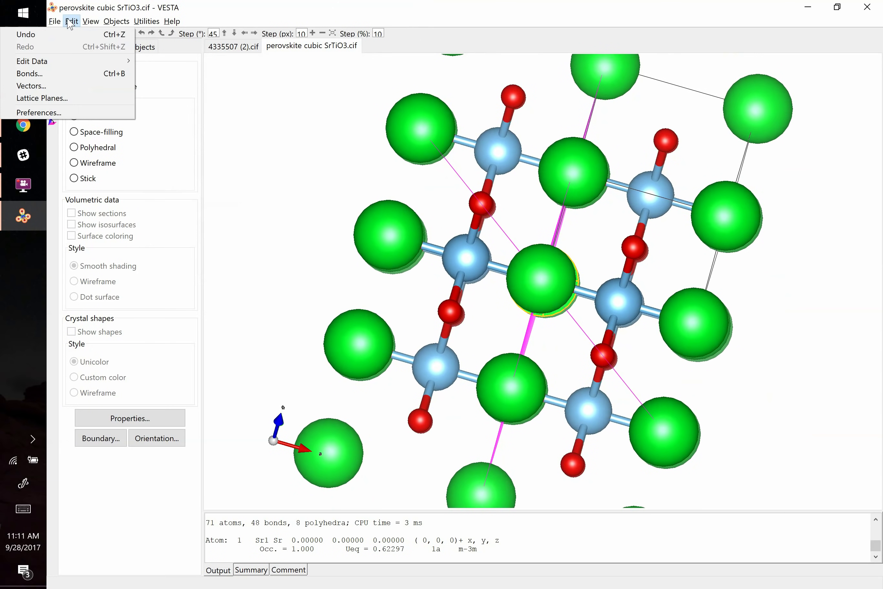
# - Create a new [1 1 1] axial vector of radius 0.50 in the Vectors dialog
pyautogui.click(56, 89)
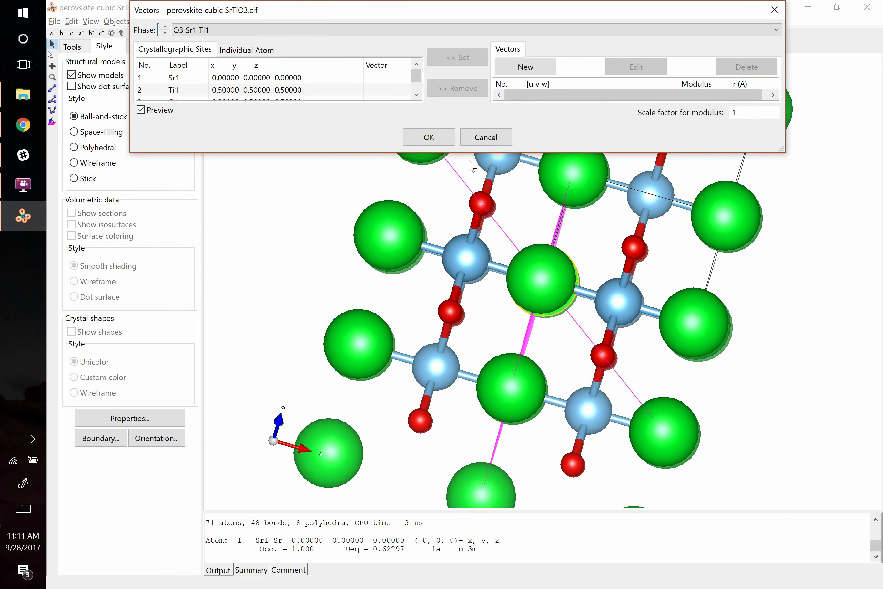
pyautogui.moveTo(467, 167); pyautogui.dragTo(451, 224)
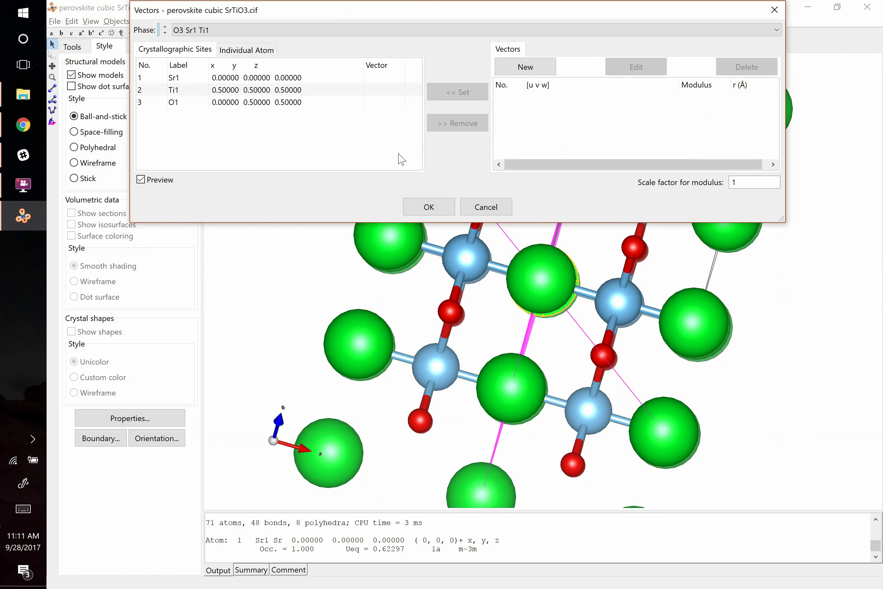
pyautogui.click(239, 78)
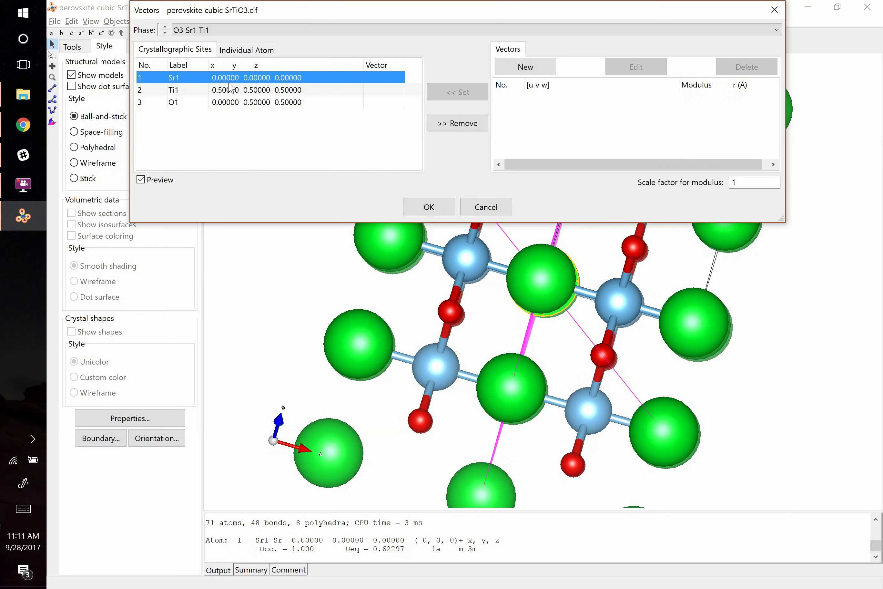
pyautogui.click(526, 68)
pyautogui.moveTo(255, 14); pyautogui.dragTo(391, 49)
pyautogui.moveTo(306, 102); pyautogui.dragTo(258, 102)
pyautogui.write('1')
pyautogui.moveTo(335, 102); pyautogui.dragTo(306, 103)
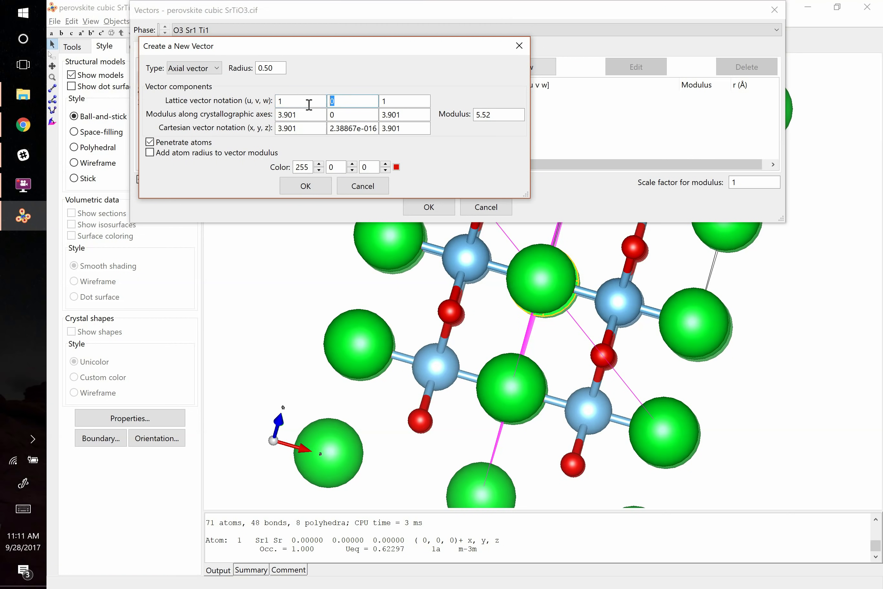
pyautogui.write('1')
pyautogui.click(325, 189)
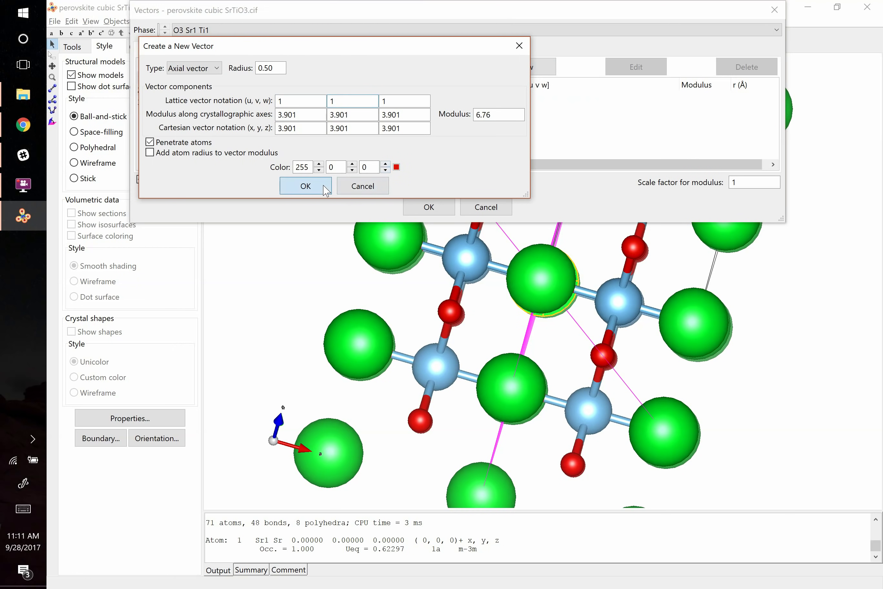
pyautogui.click(437, 206)
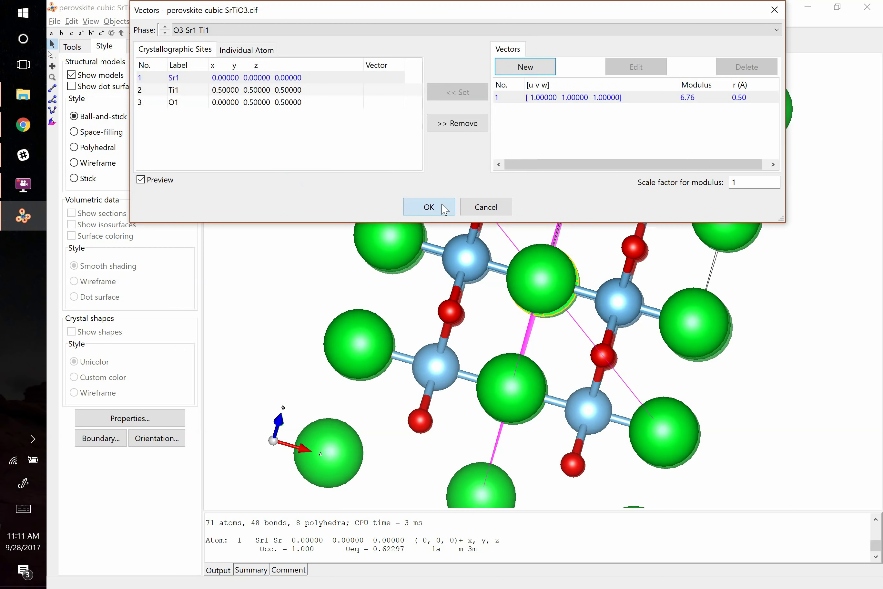
pyautogui.moveTo(657, 210); pyautogui.dragTo(626, 273)
# - Attach the [1 1 1] vector 1 to the Sr1 site
pyautogui.click(71, 21)
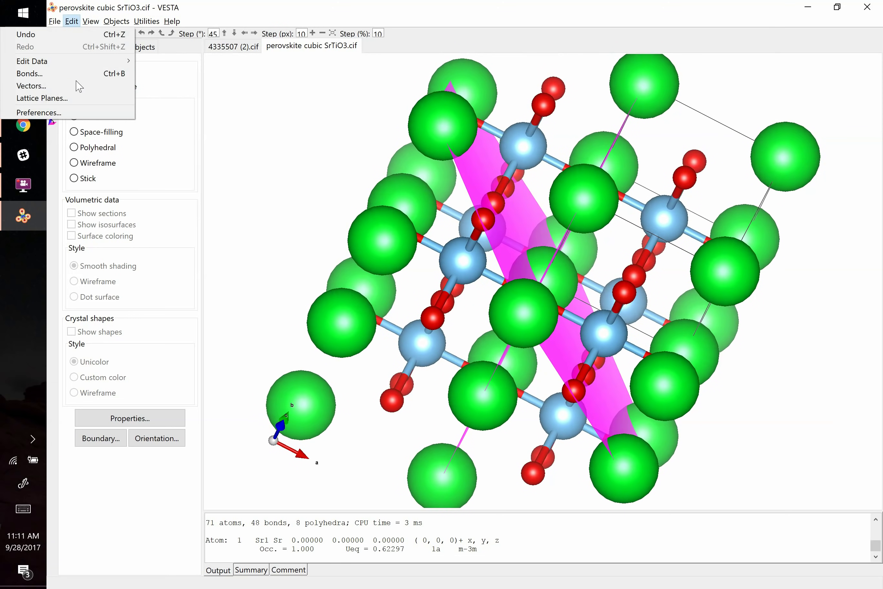
pyautogui.click(73, 86)
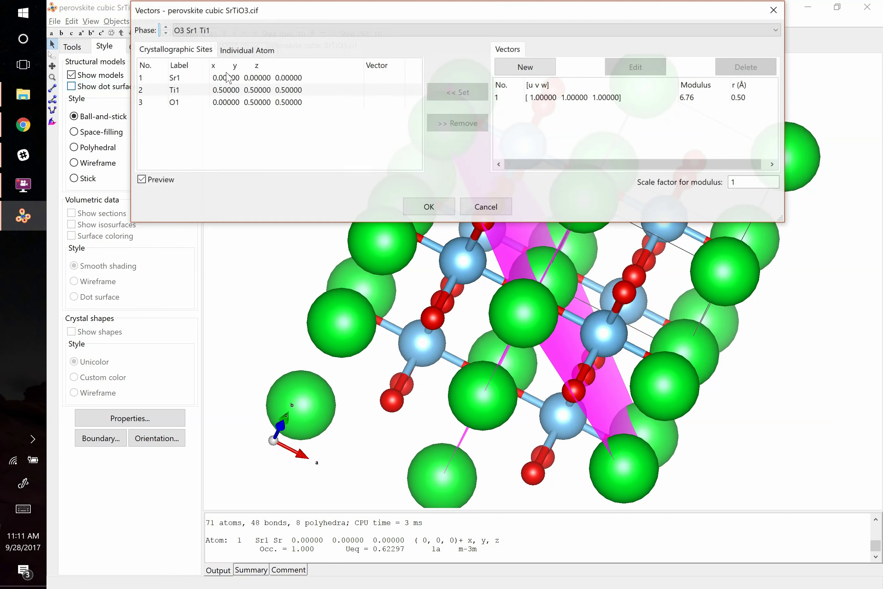
pyautogui.click(593, 100)
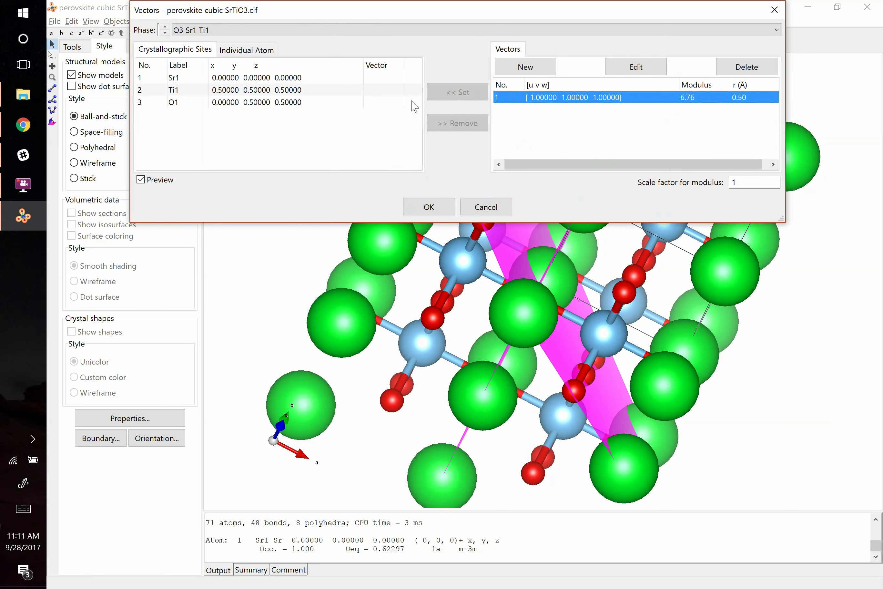
pyautogui.click(323, 78)
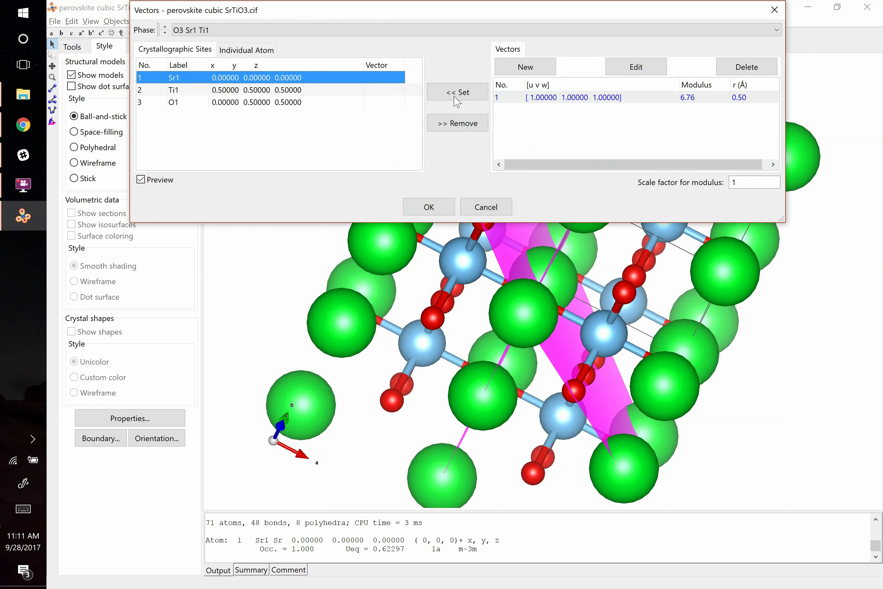
pyautogui.click(511, 99)
pyautogui.click(457, 94)
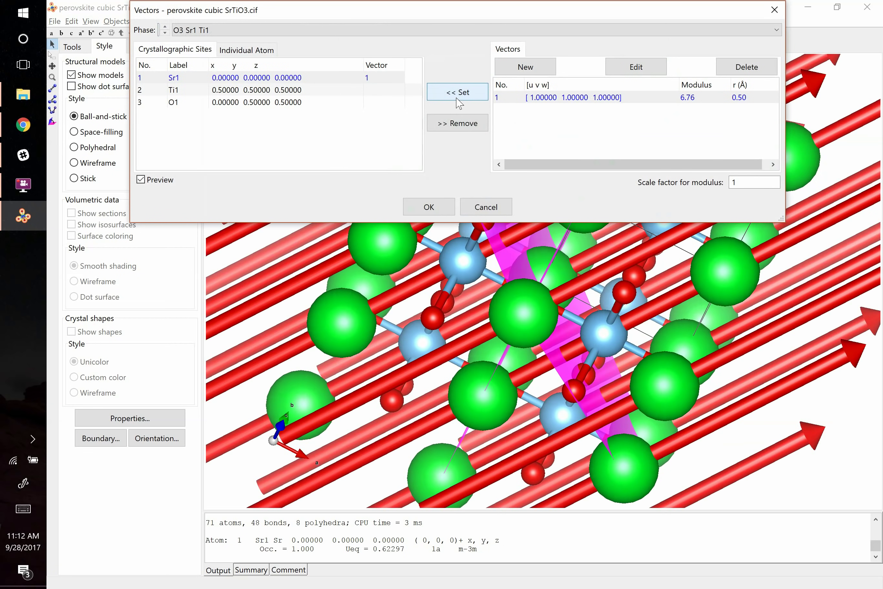
# - Reduce the [1 1 1] vector's arrow radius to 0.20
pyautogui.click(572, 100)
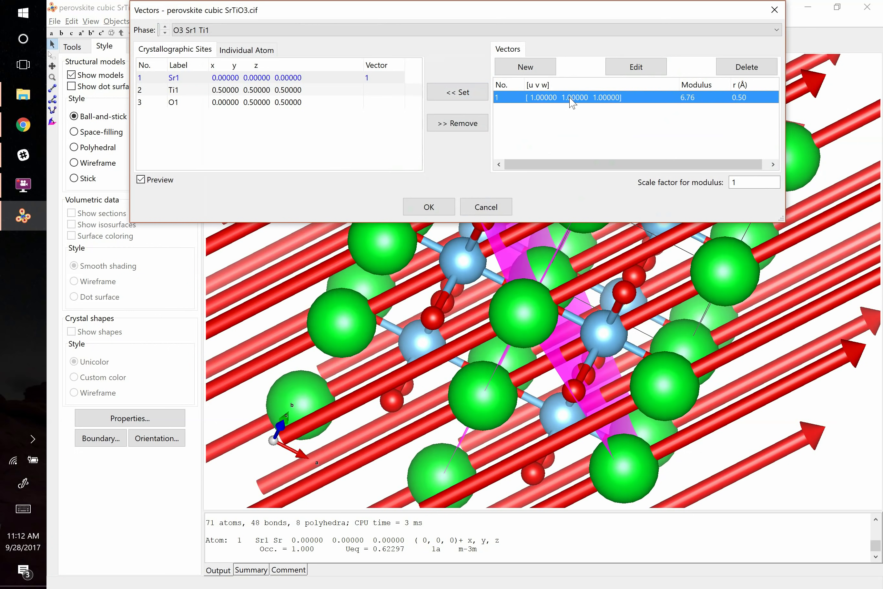
pyautogui.click(636, 67)
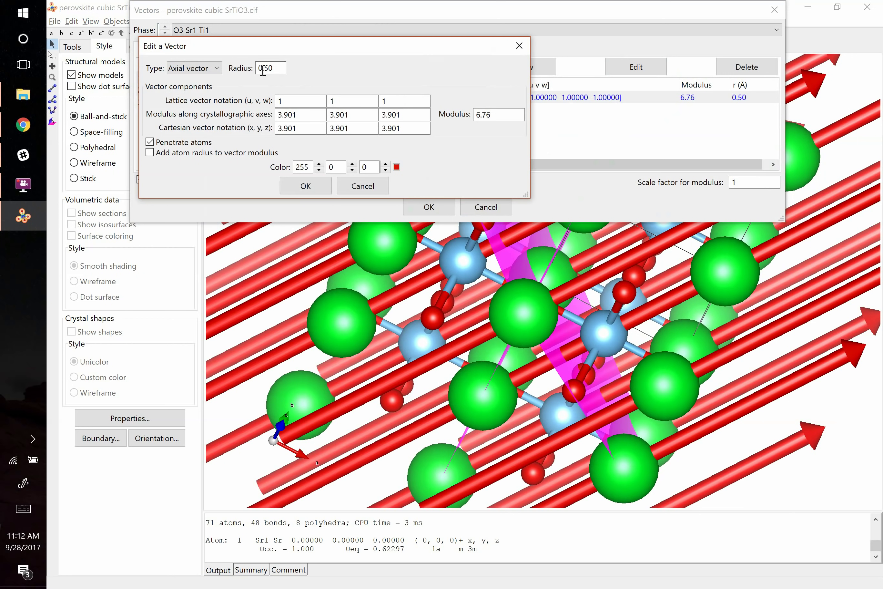
pyautogui.doubleClick(275, 68)
pyautogui.write('0.20')
pyautogui.click(306, 186)
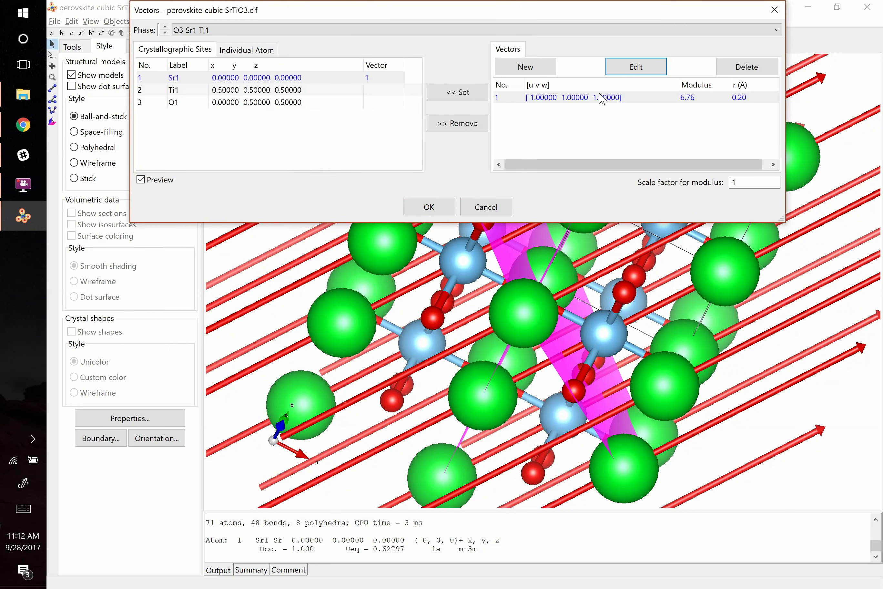
# - Shorten the axial [1 1 1] vector to length 2 and accept the vectors
pyautogui.click(636, 66)
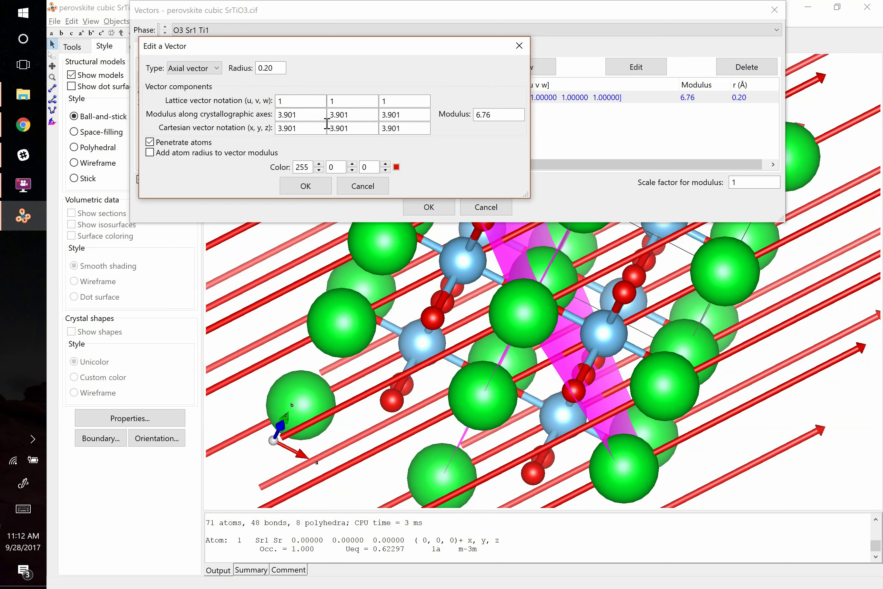
pyautogui.click(217, 69)
pyautogui.click(215, 69)
pyautogui.moveTo(493, 114); pyautogui.dragTo(461, 117)
pyautogui.write('2')
pyautogui.click(322, 189)
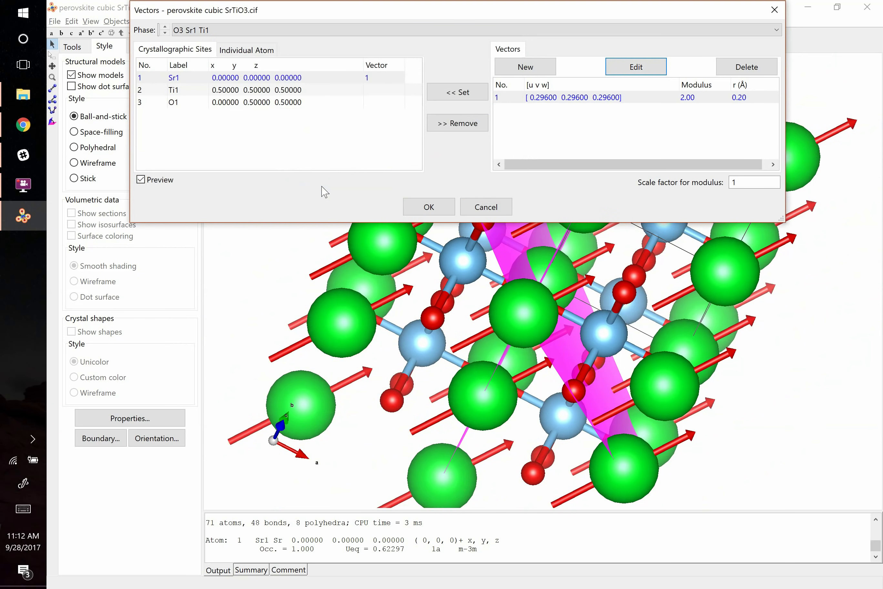
pyautogui.click(428, 207)
pyautogui.moveTo(597, 277); pyautogui.dragTo(614, 215)
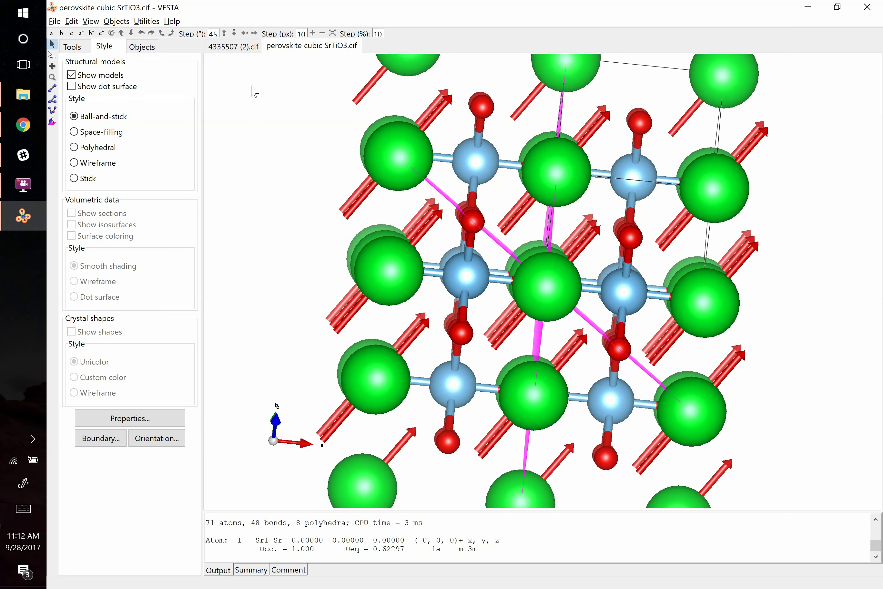
# - Calculate the SrTiO3 powder diffraction pattern, then close the pattern window
pyautogui.click(147, 21)
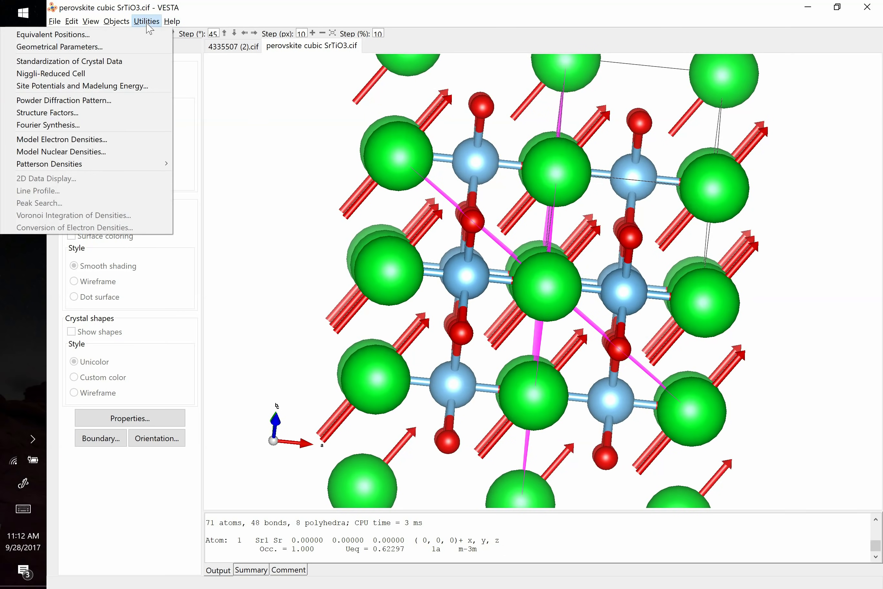
pyautogui.click(118, 108)
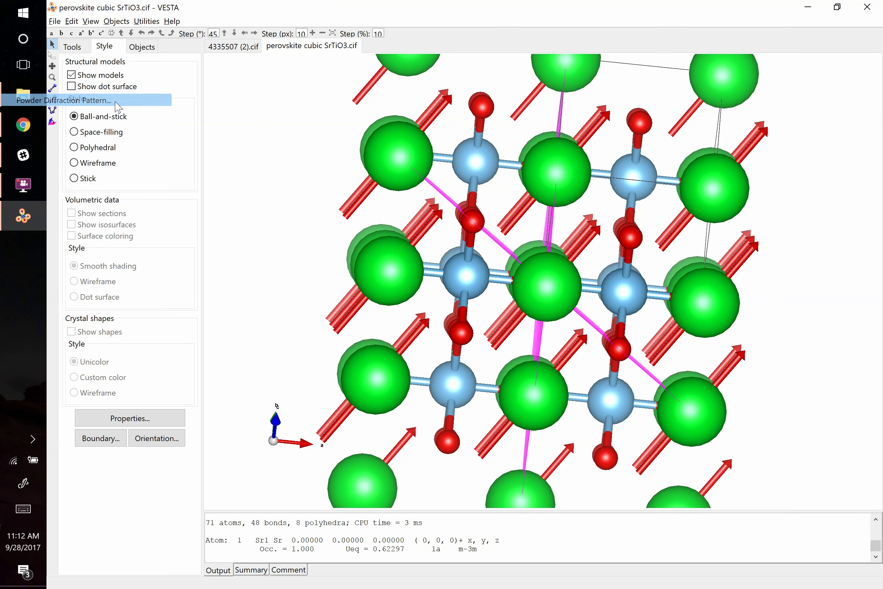
pyautogui.click(86, 45)
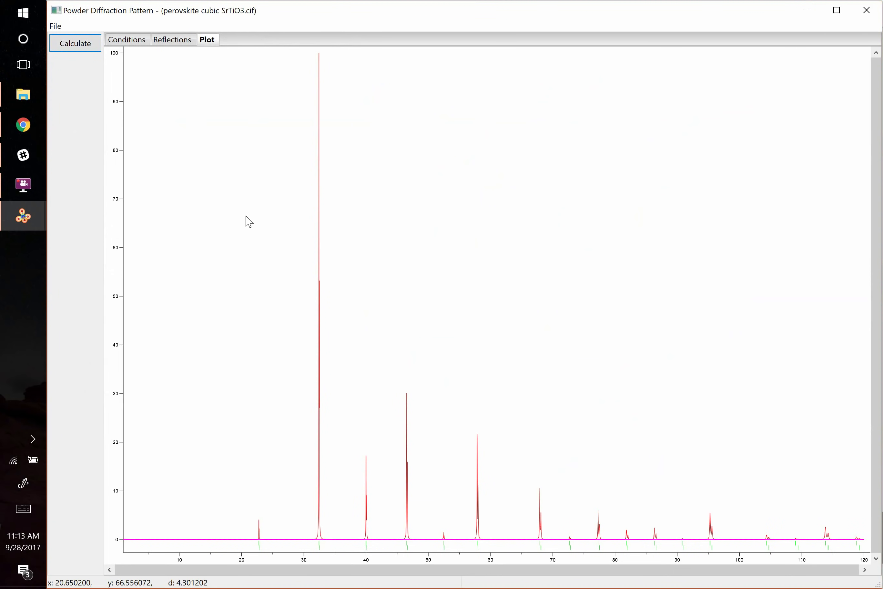
pyautogui.click(867, 10)
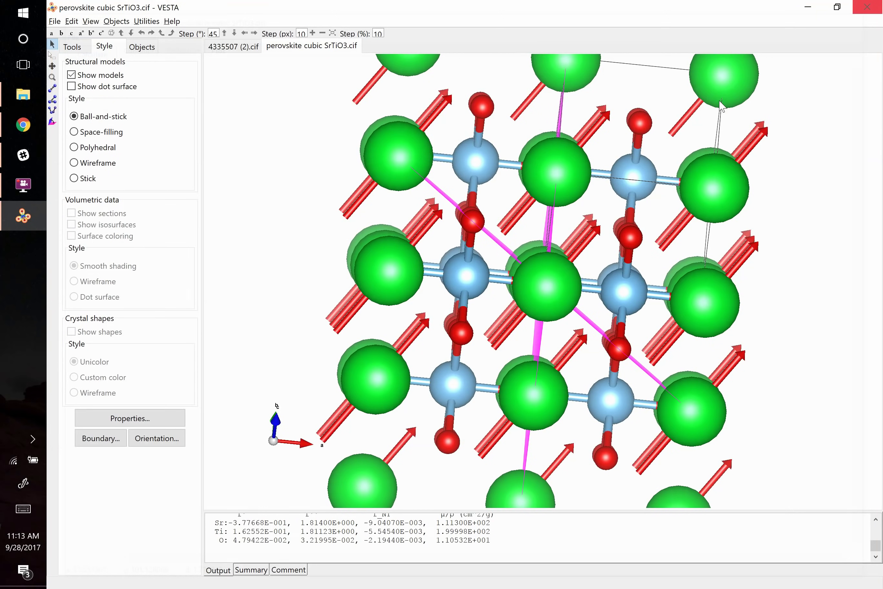